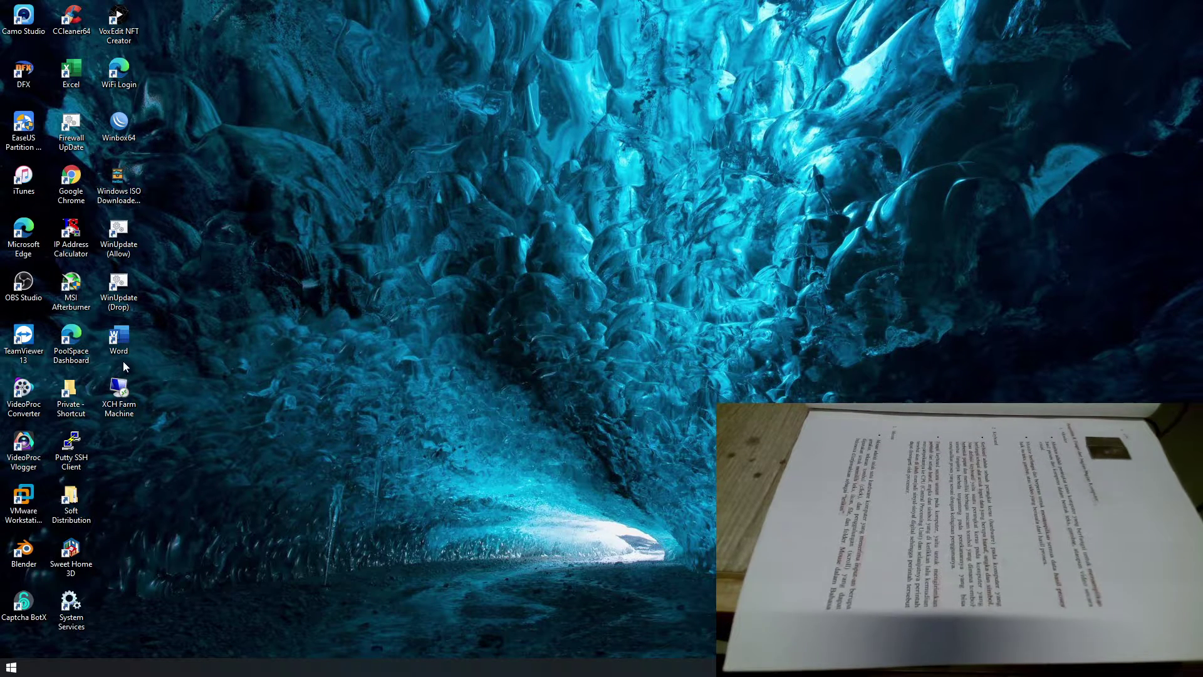
Launch Word from its desktop shortcut and create a new blank document.
click(117, 344)
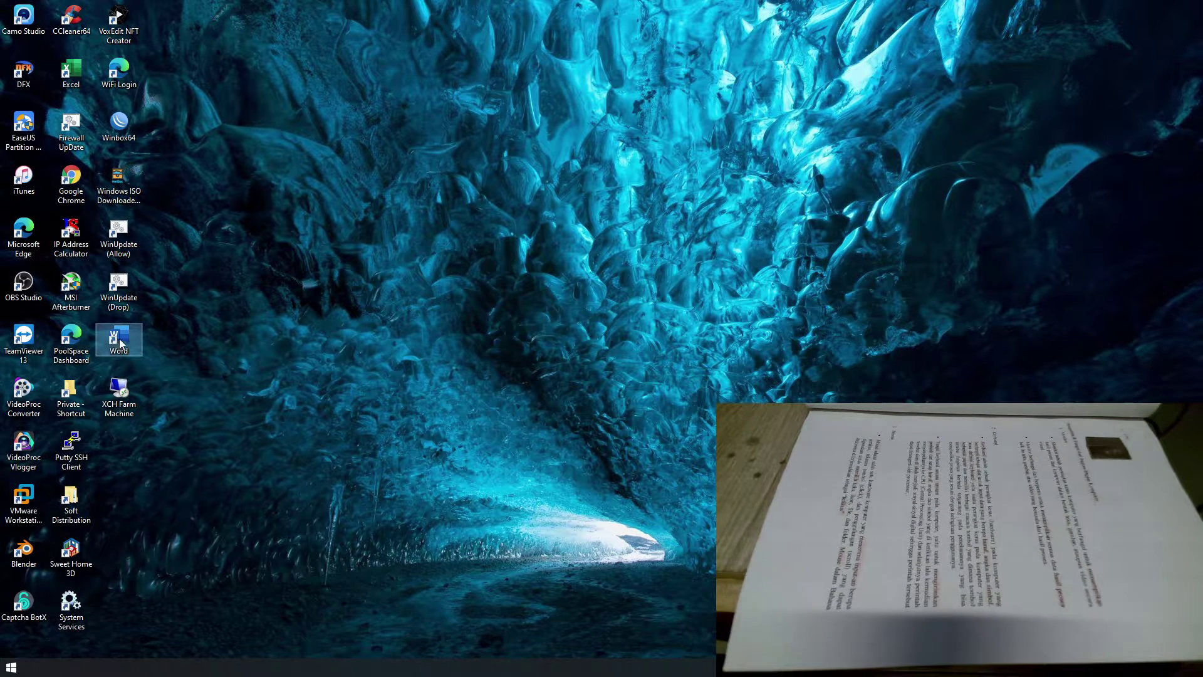
double_click(121, 343)
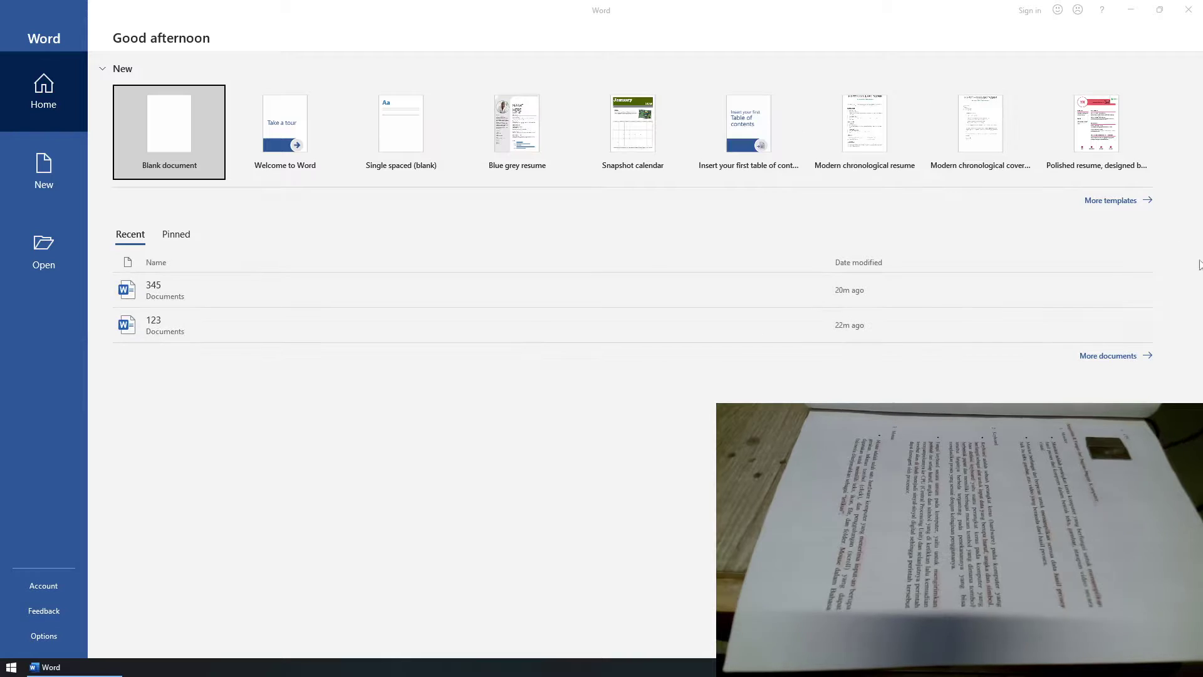
click(196, 116)
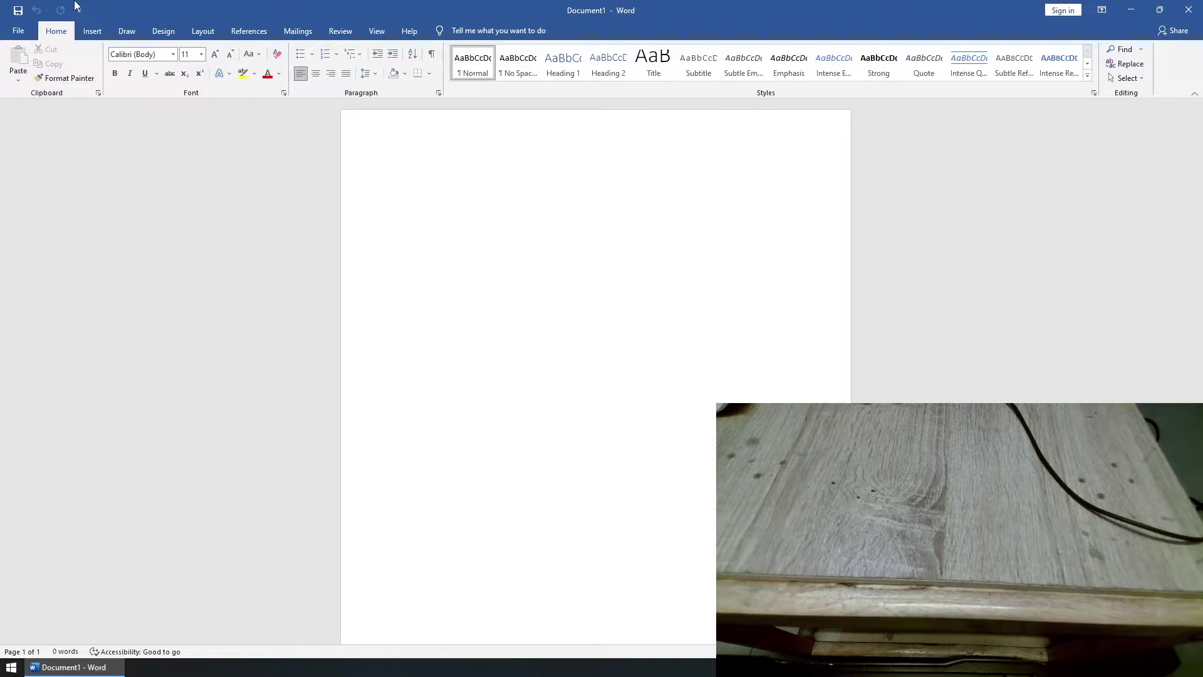
mouse_move(1197, 282)
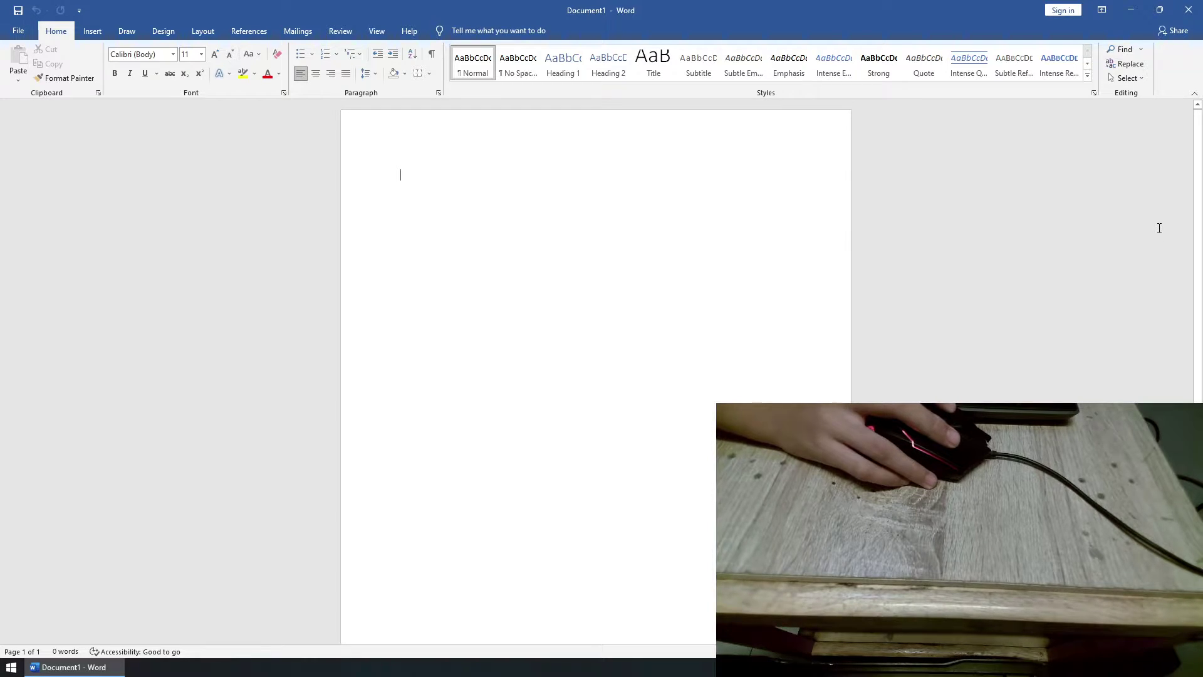
Start an automatic numbered list by typing '1.' for the Monitor item.
text(1)
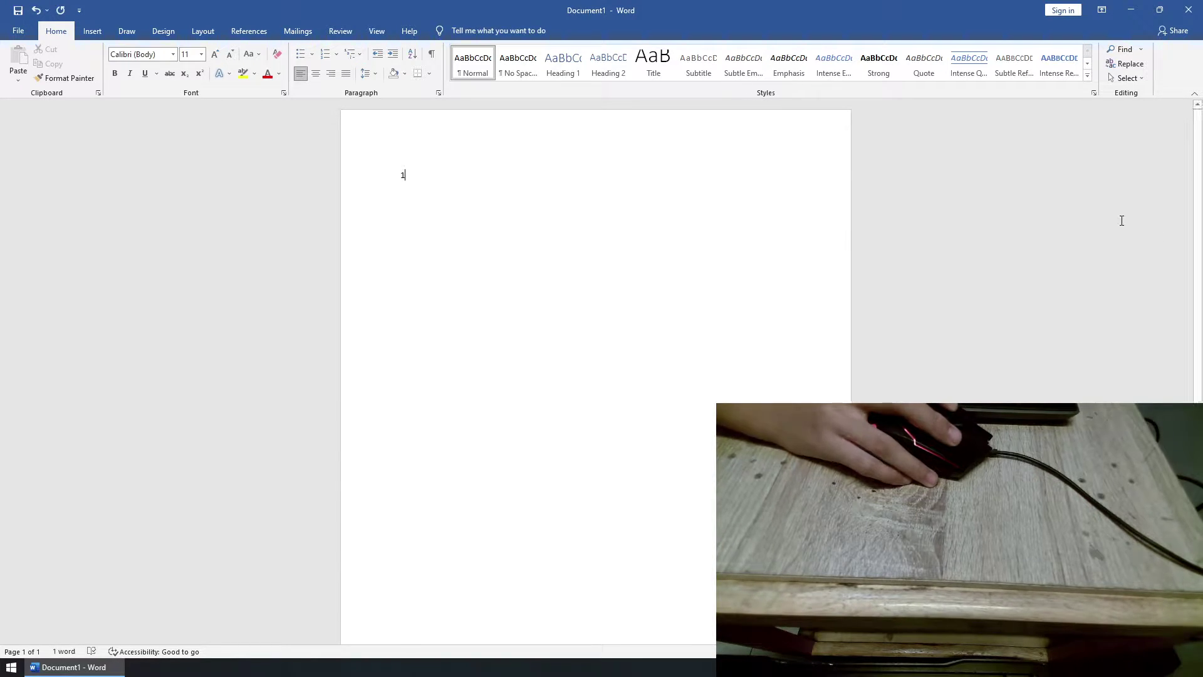
text(.)
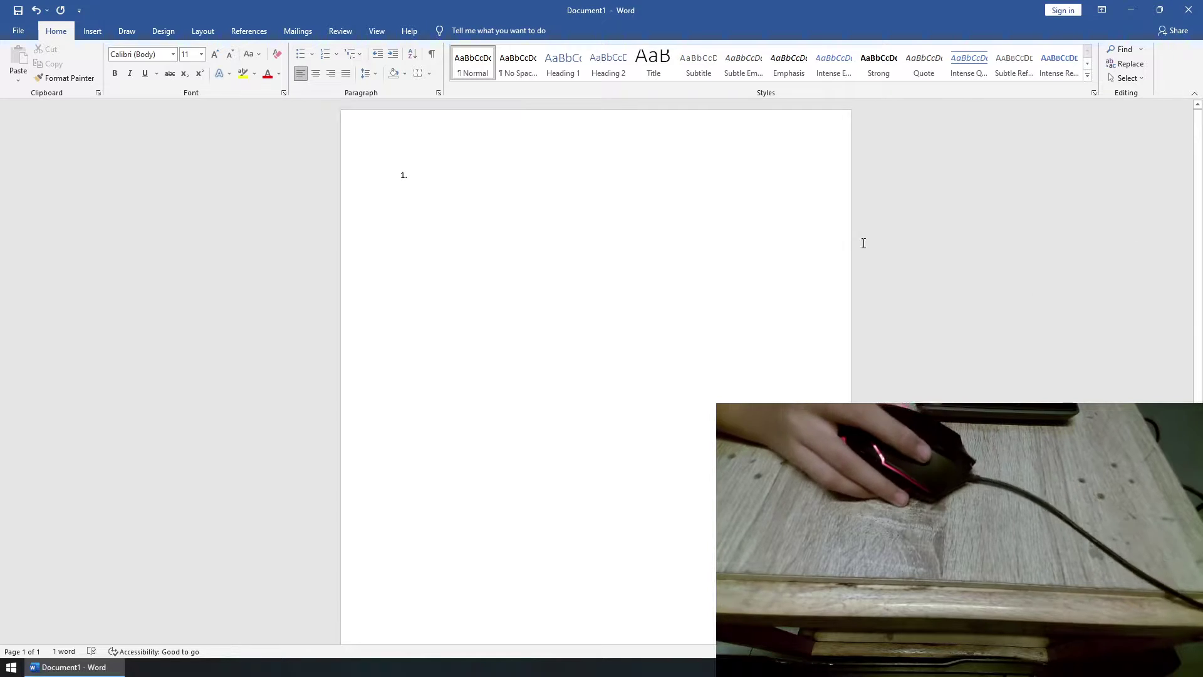
click(91, 31)
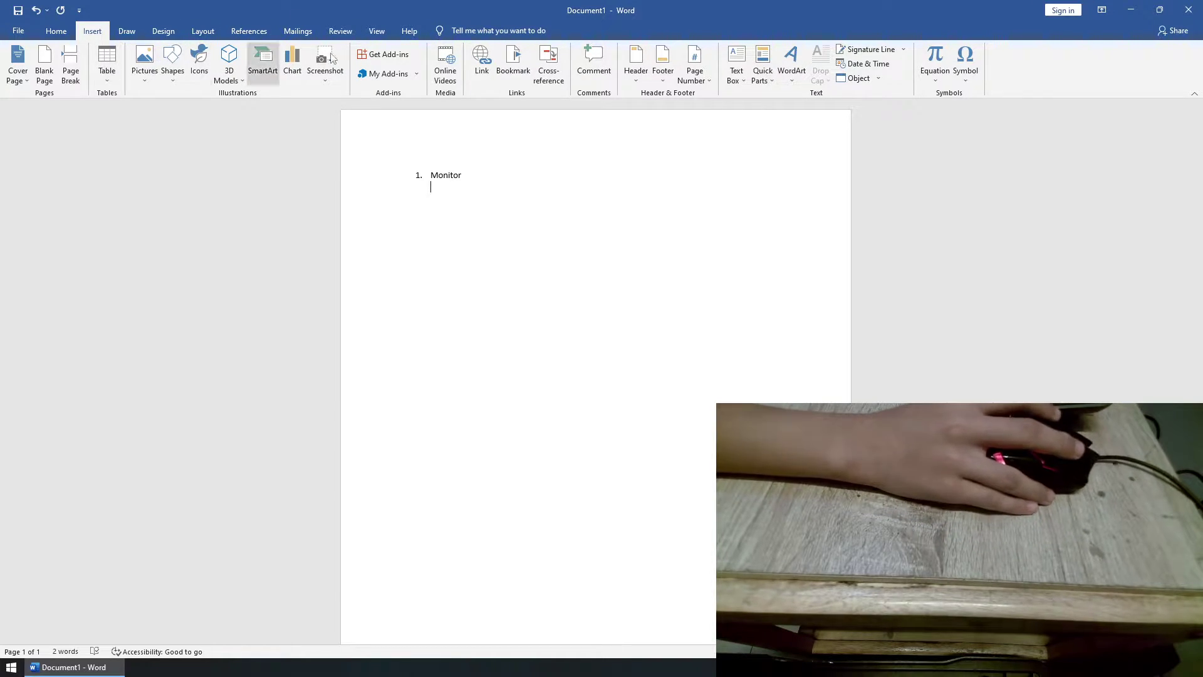
click(56, 31)
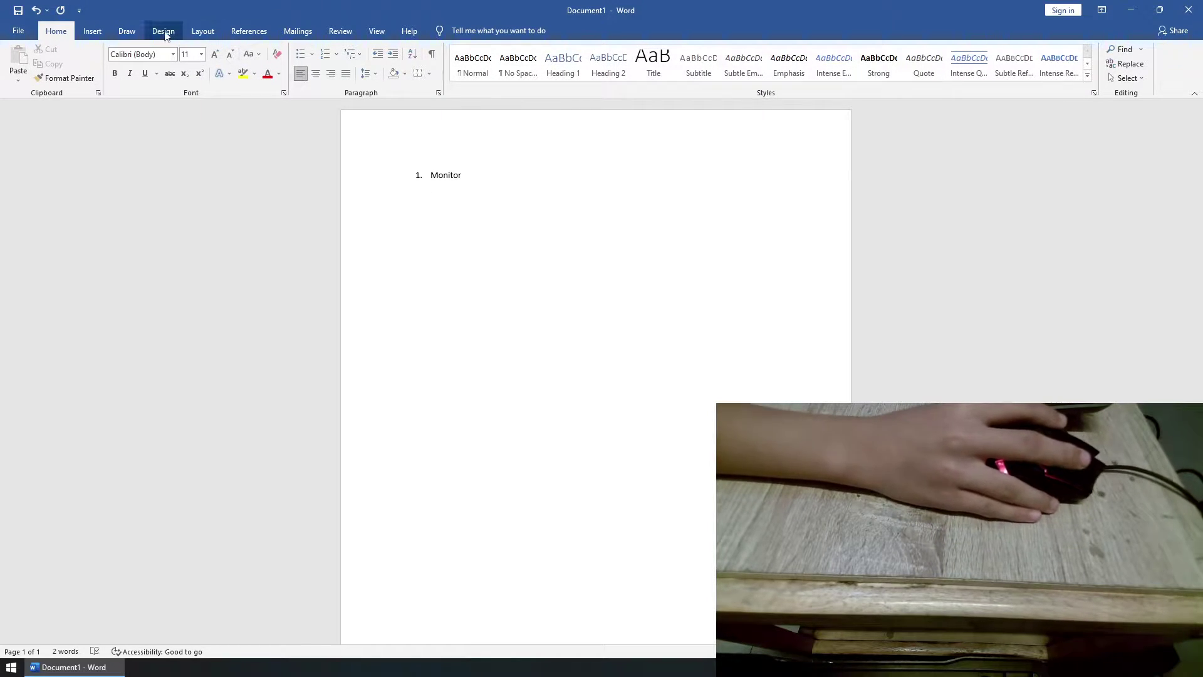
click(92, 31)
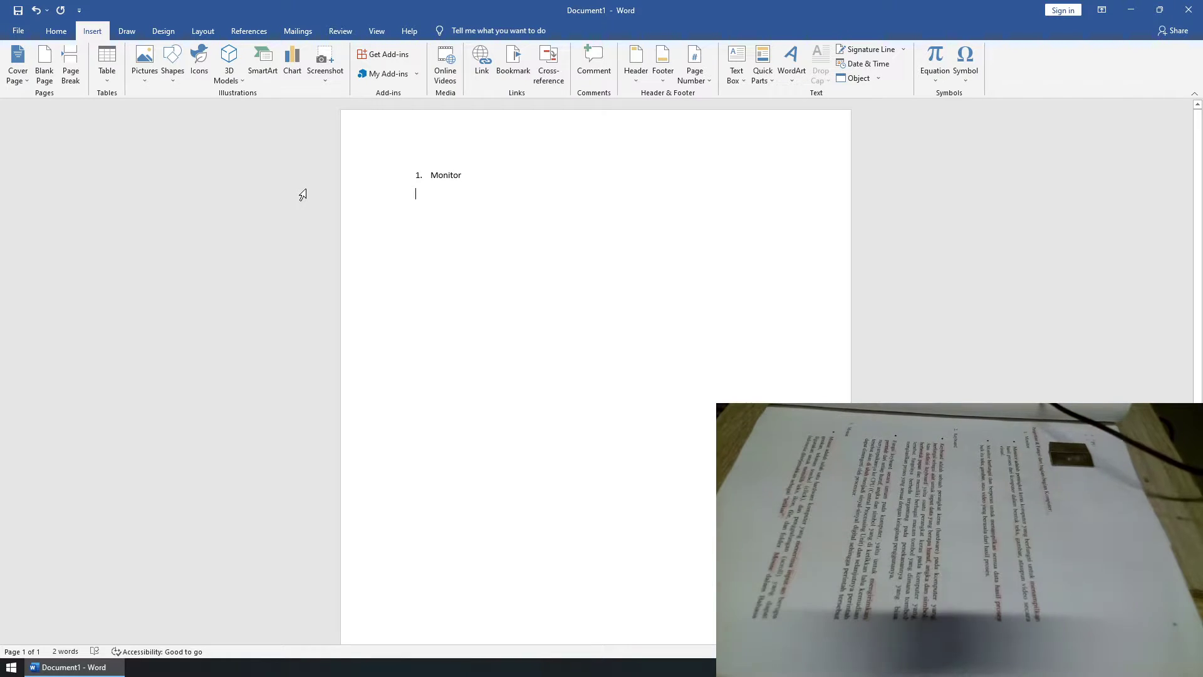
right_click(349, 206)
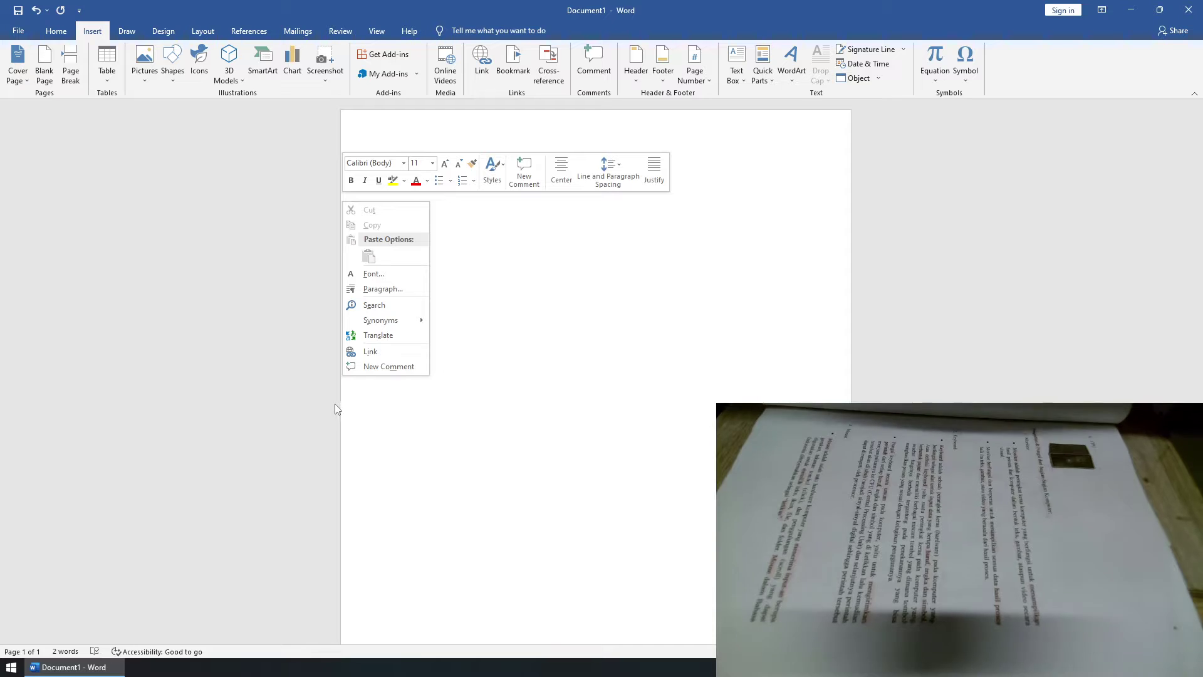
click(302, 366)
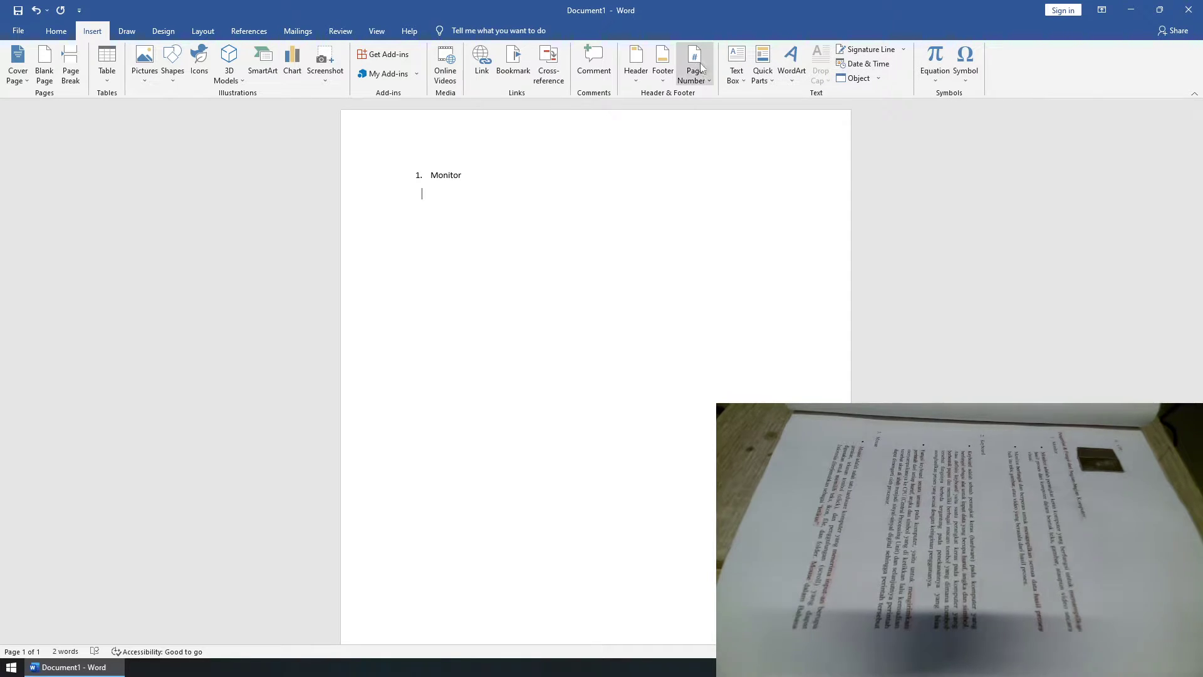
Insert a page break below the Monitor item after browsing the WordArt, Text Box, Quick Parts and Table menus.
click(799, 56)
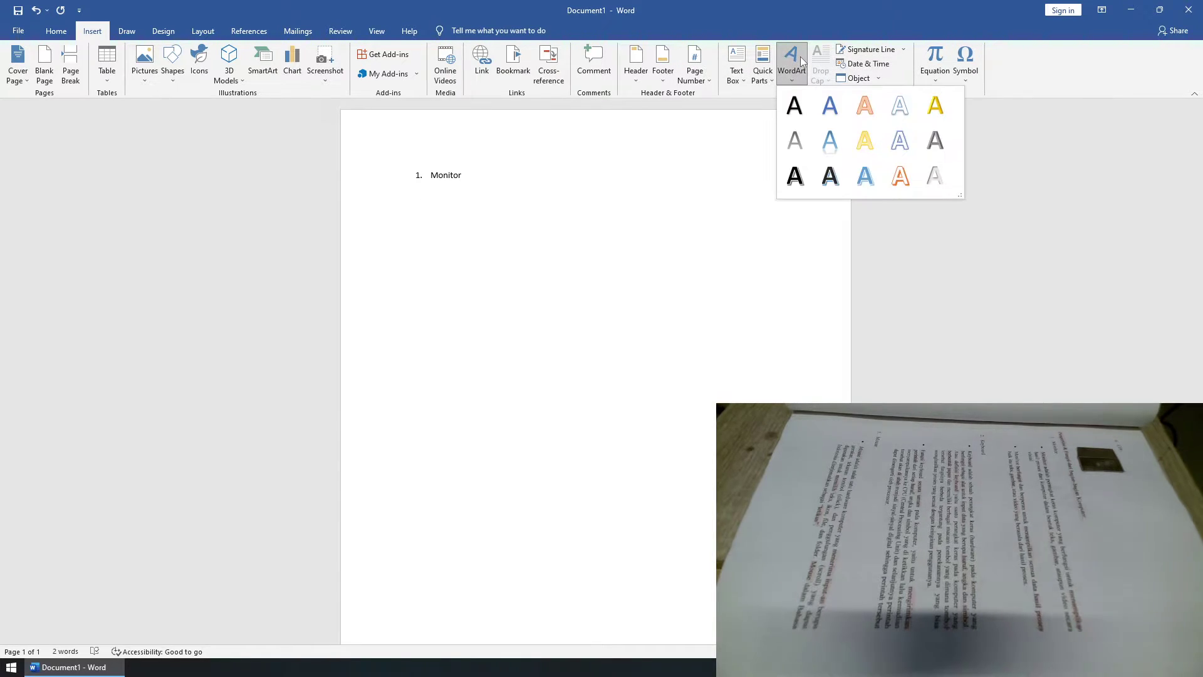
click(738, 63)
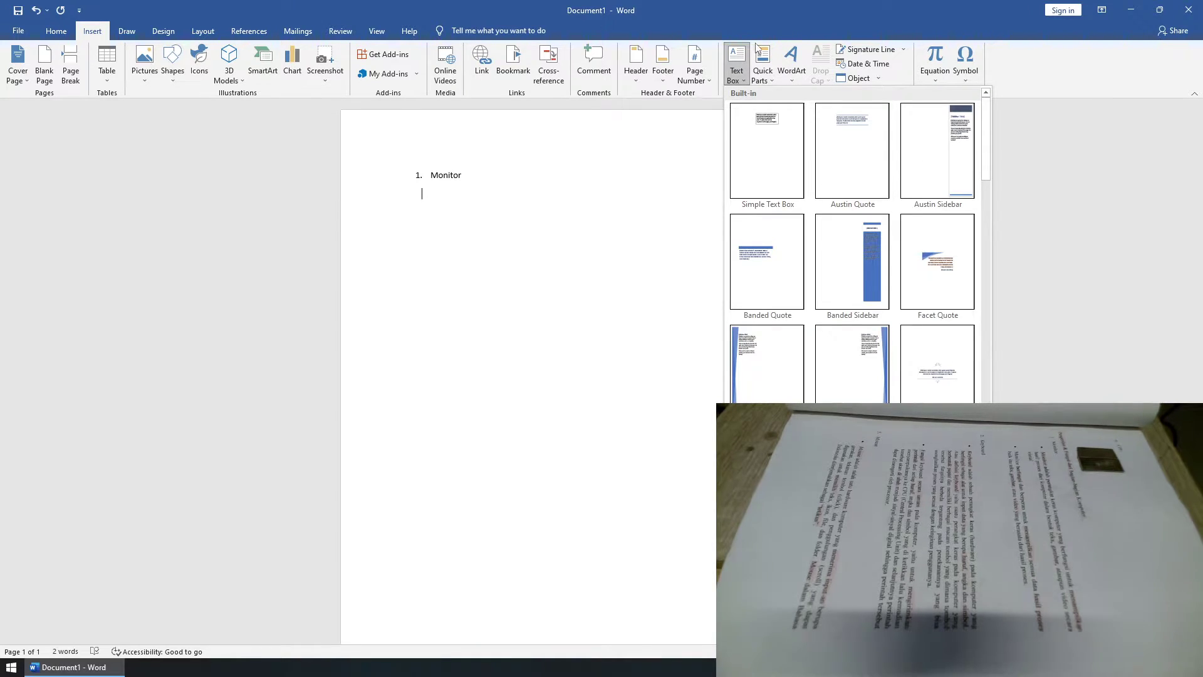
click(771, 55)
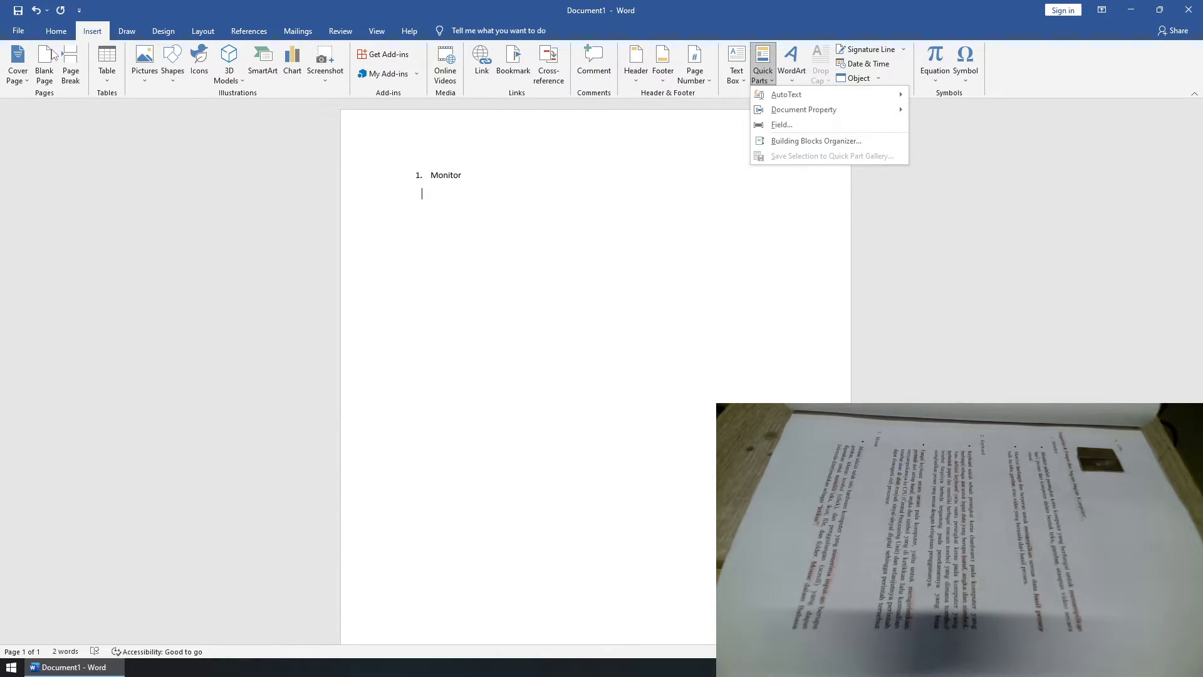
click(106, 60)
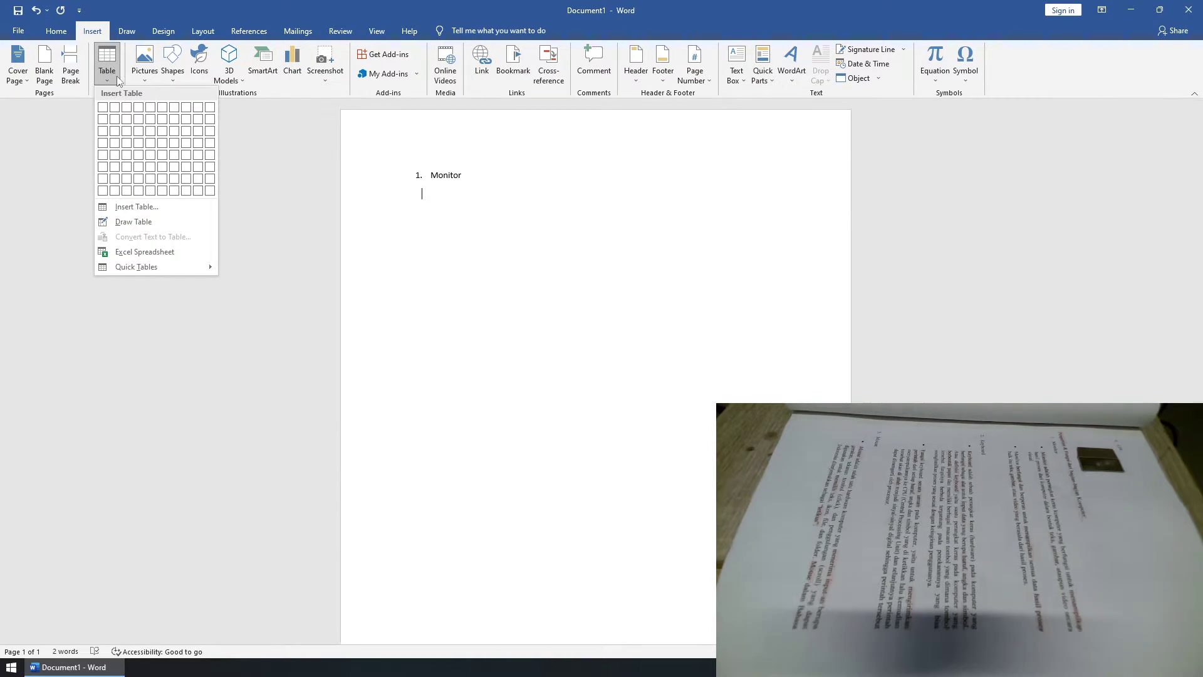
click(65, 62)
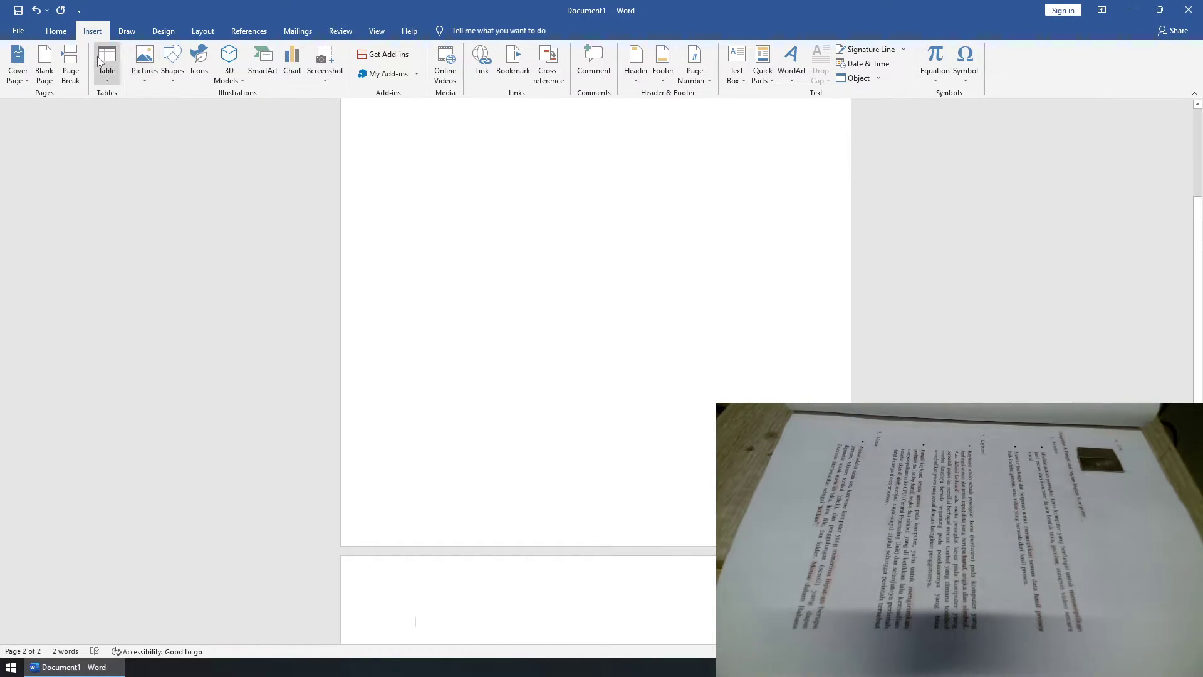
scroll(592, 129, up, 5)
scroll(596, 132, up, 3)
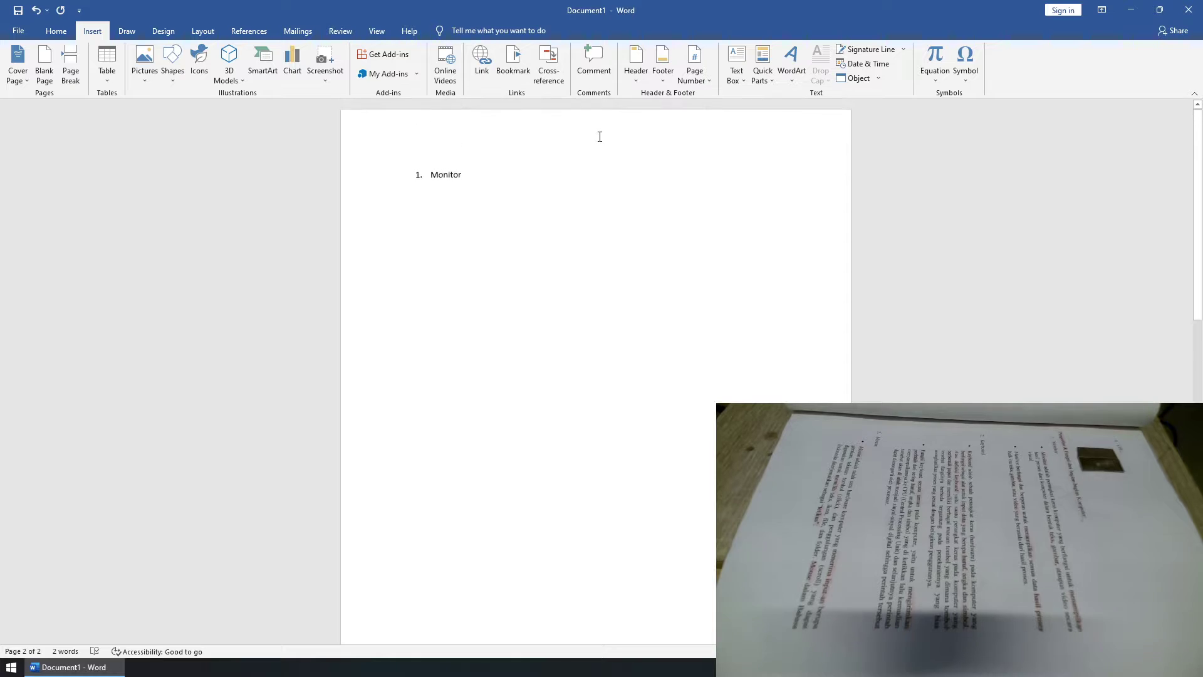
Clear the old Monitor item and remove its leftover numbering and bullet formatting.
click(421, 182)
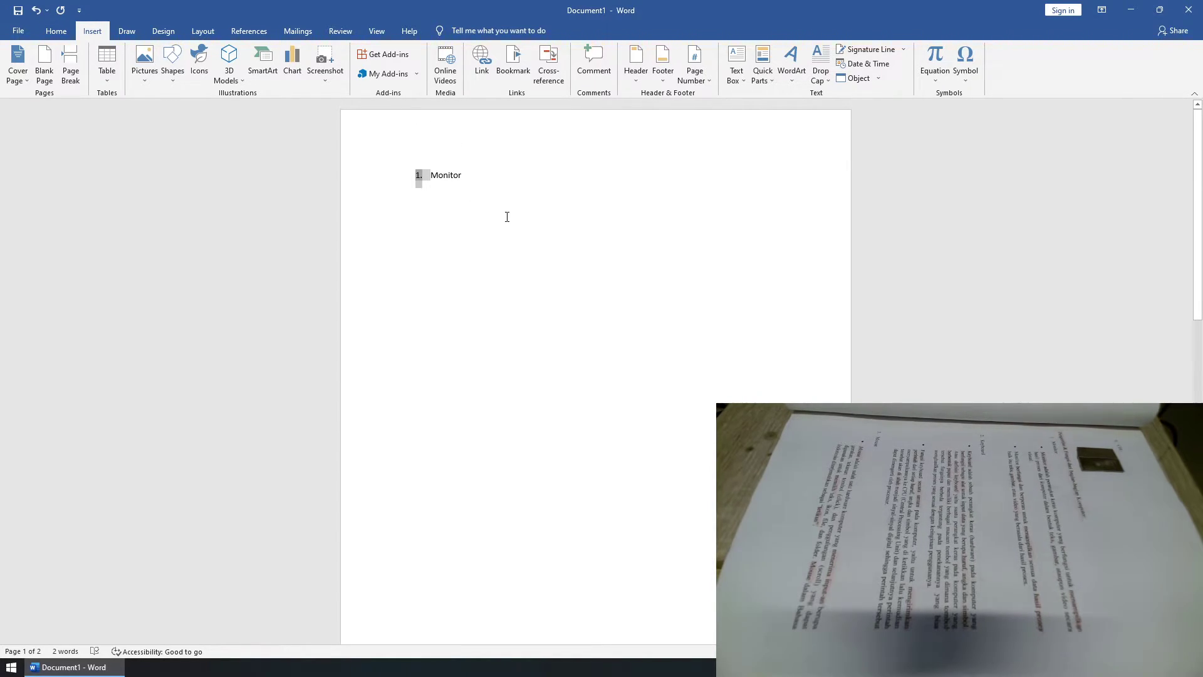
click(426, 196)
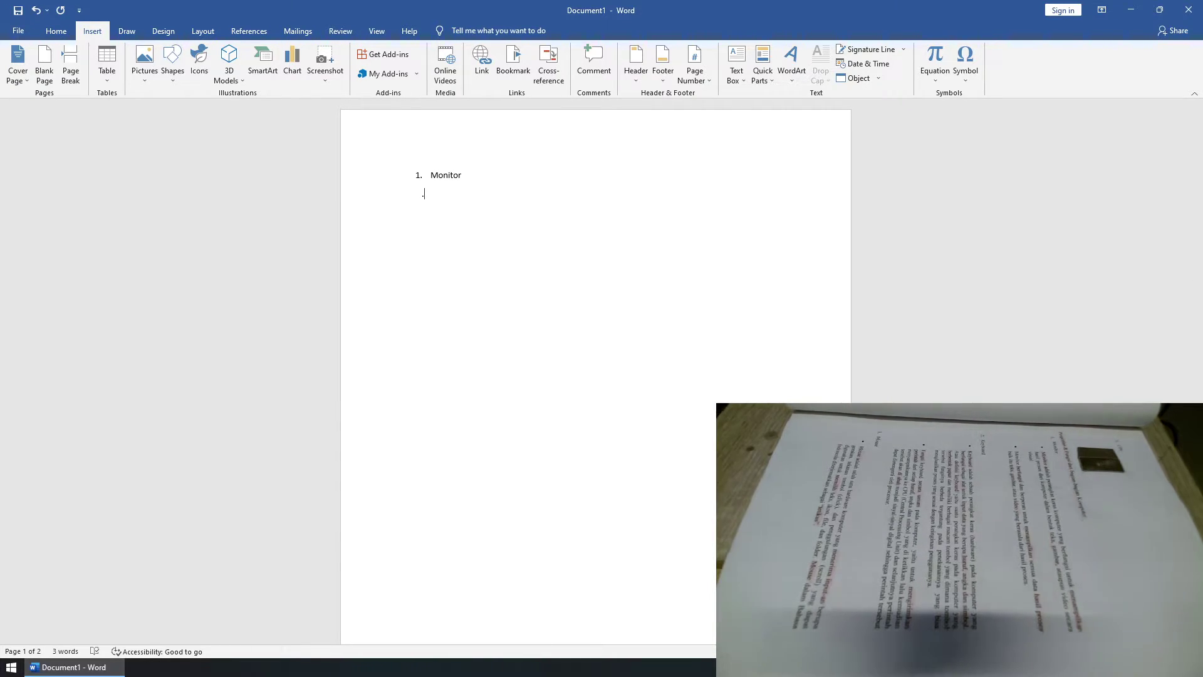
text(.)
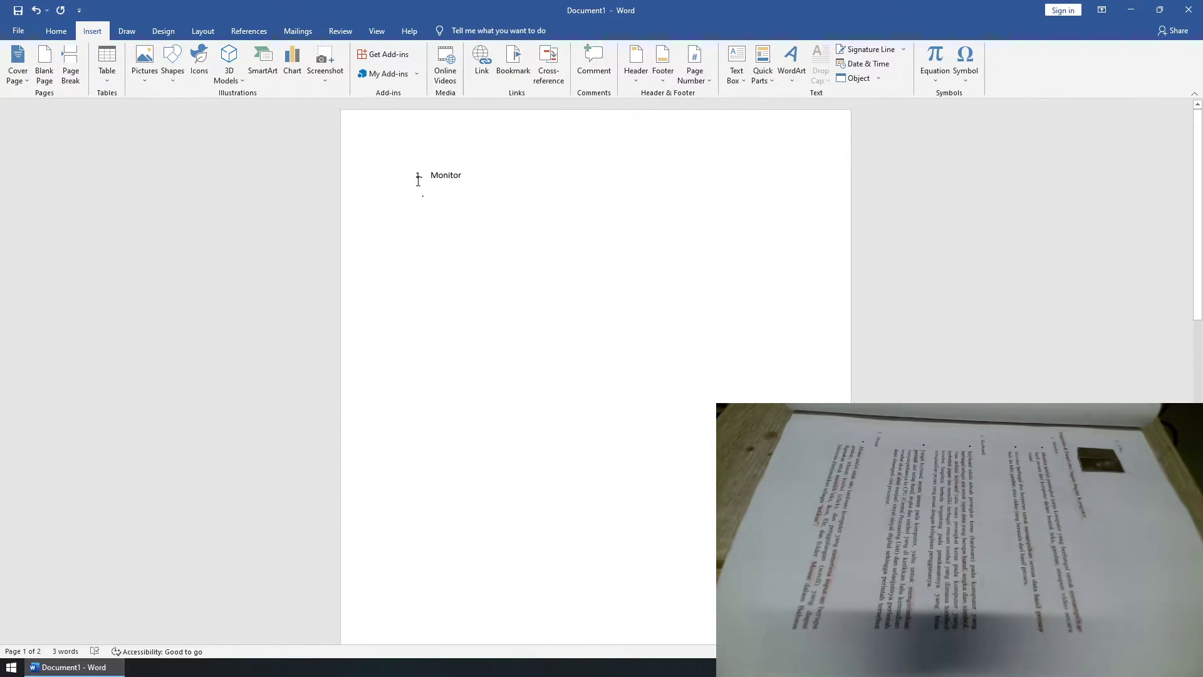
click(56, 30)
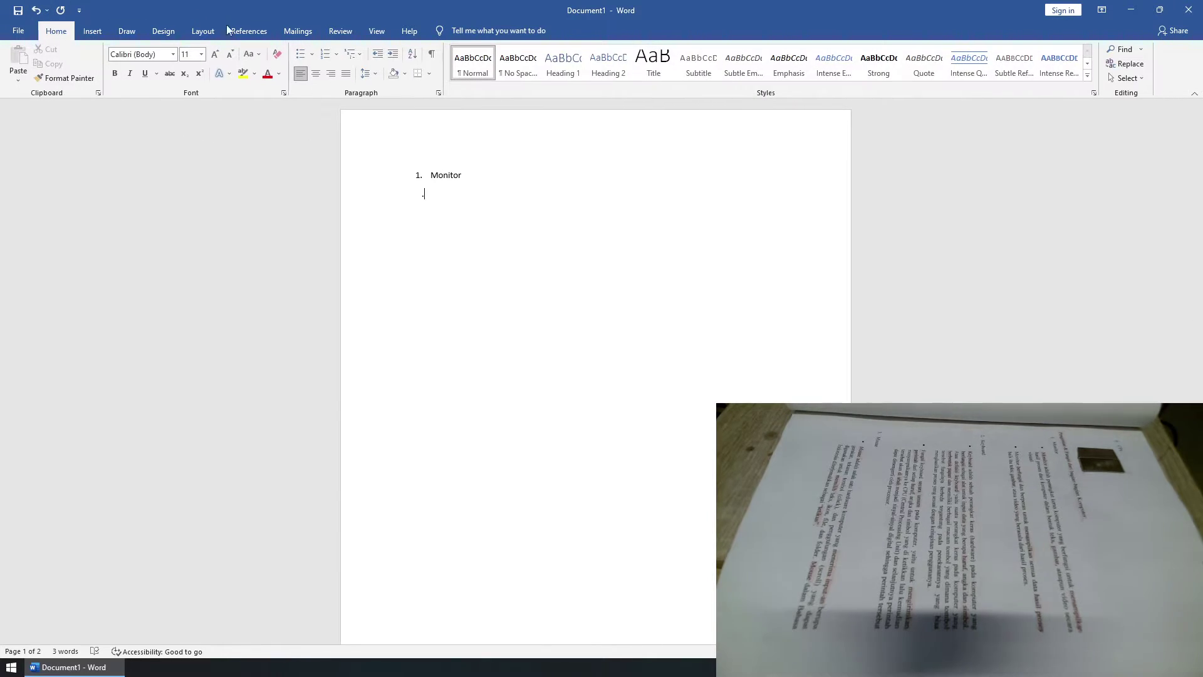
click(300, 54)
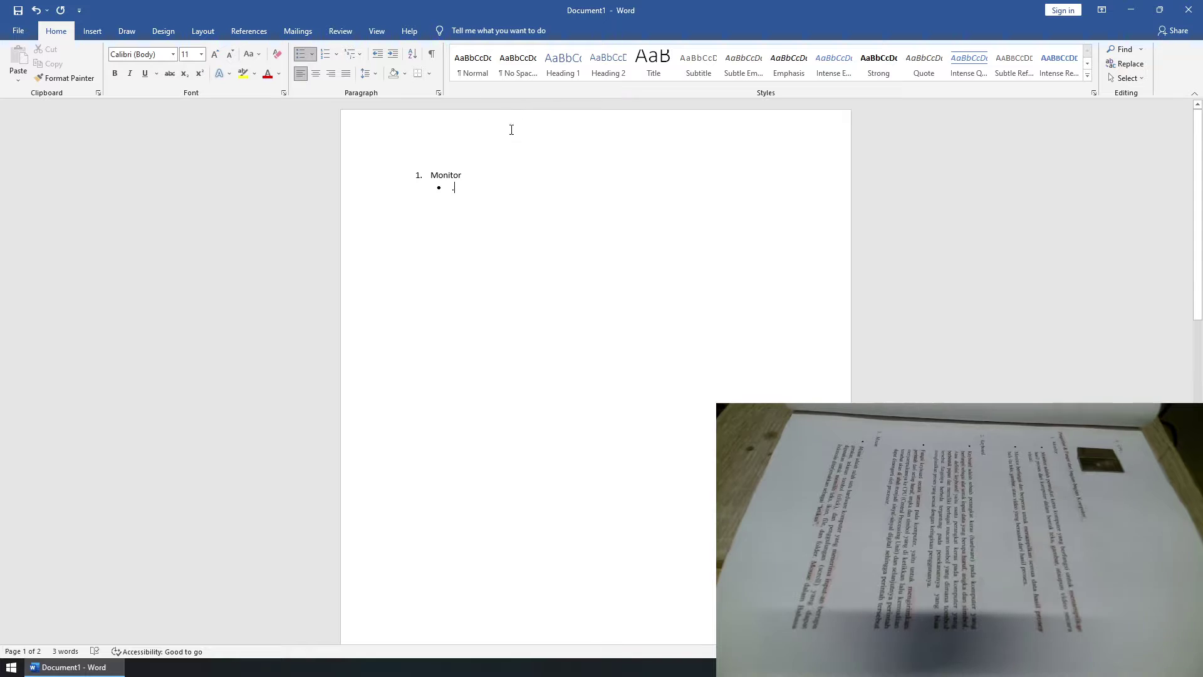
click(461, 175)
key(BackSpace)
key(BackSpace)
key(BackSpace)
key(BackSpace)
key(BackSpace)
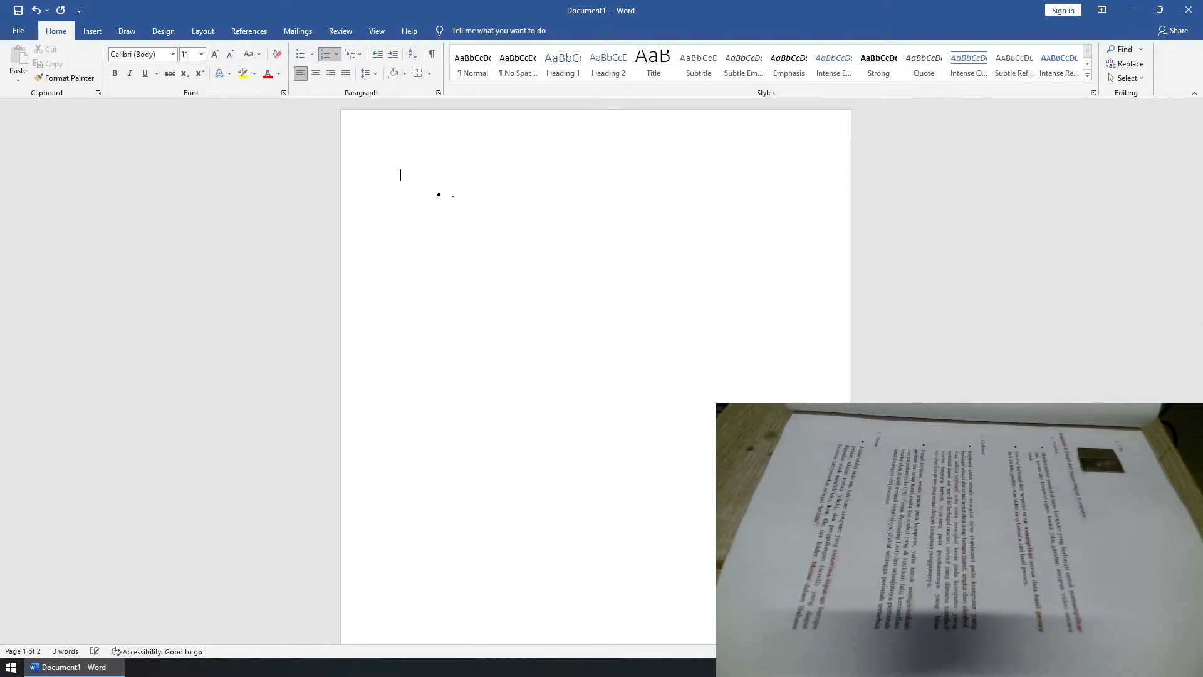
key(BackSpace)
key(BackSpace)
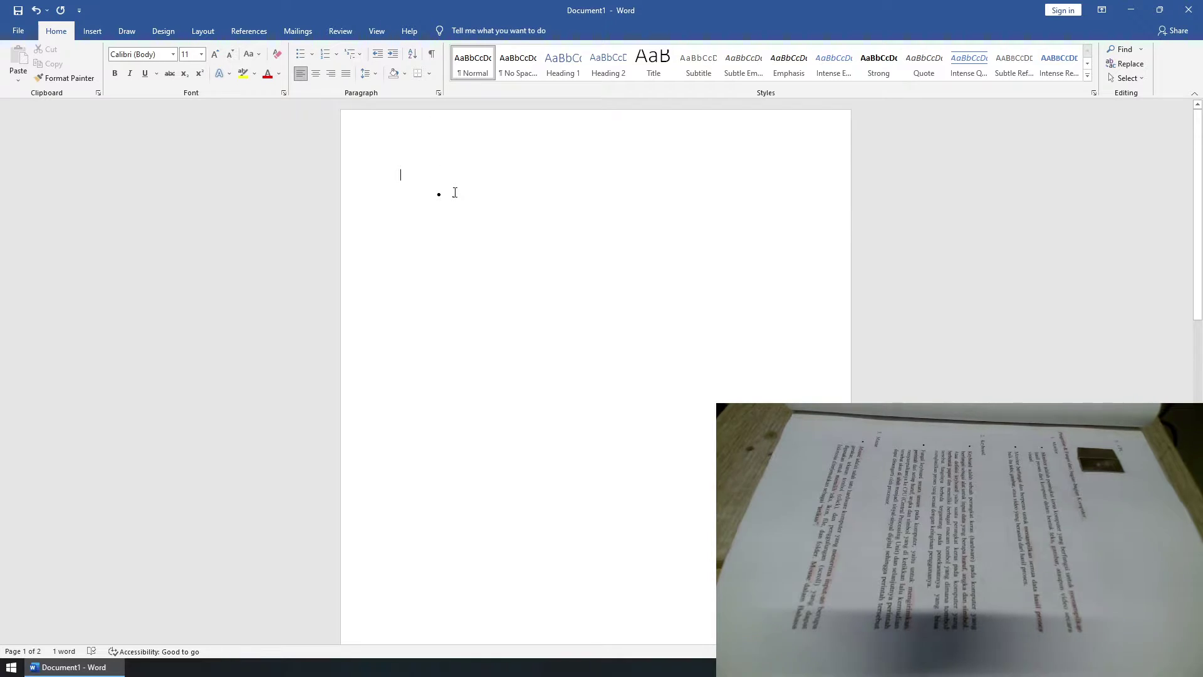
click(442, 193)
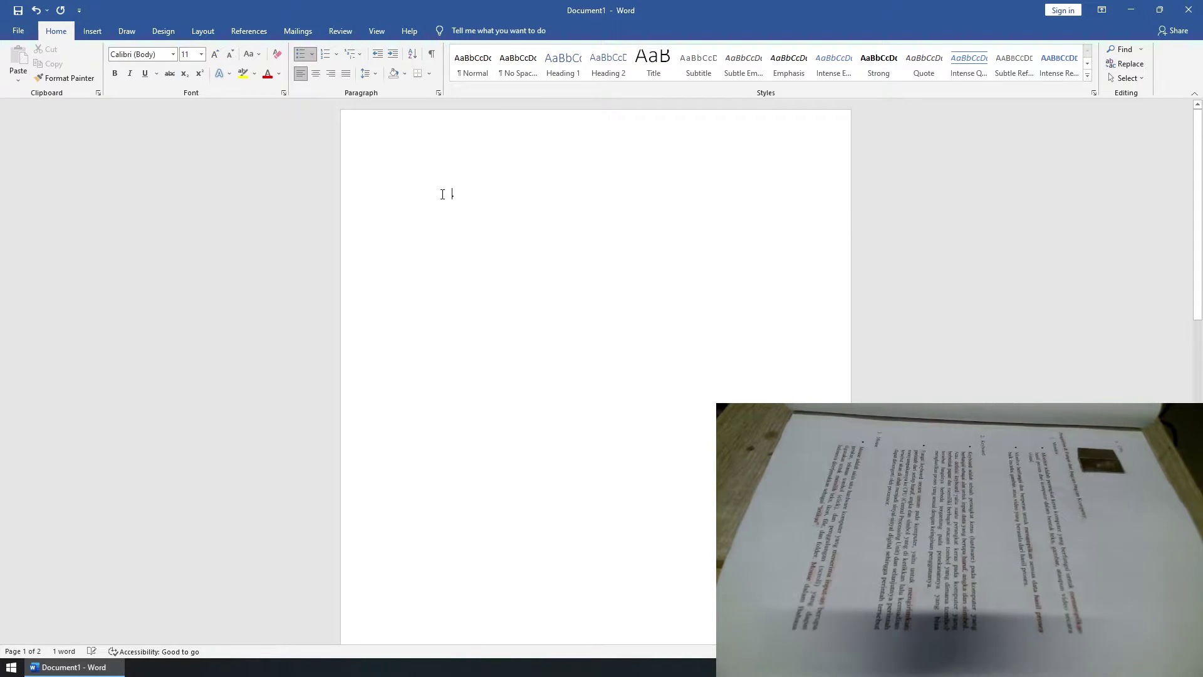
key(BackSpace)
Retype '1. Monitor' as numbered item 1, leaving an unnumbered blank line beneath it.
click(422, 170)
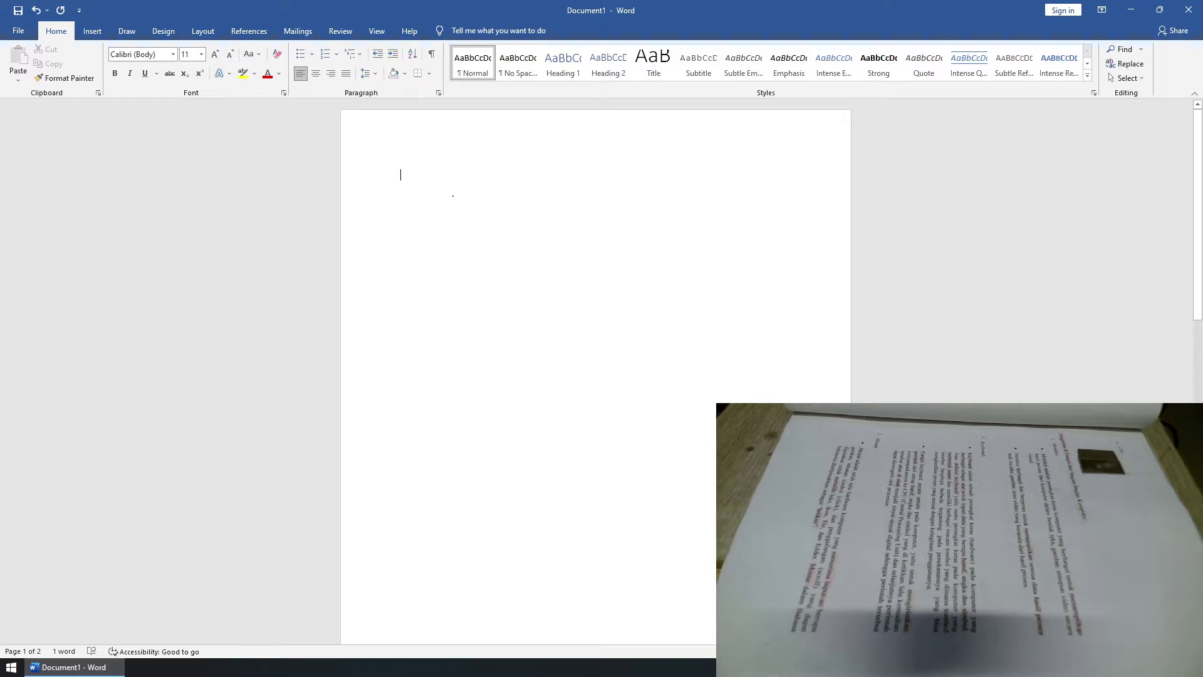
text(1.)
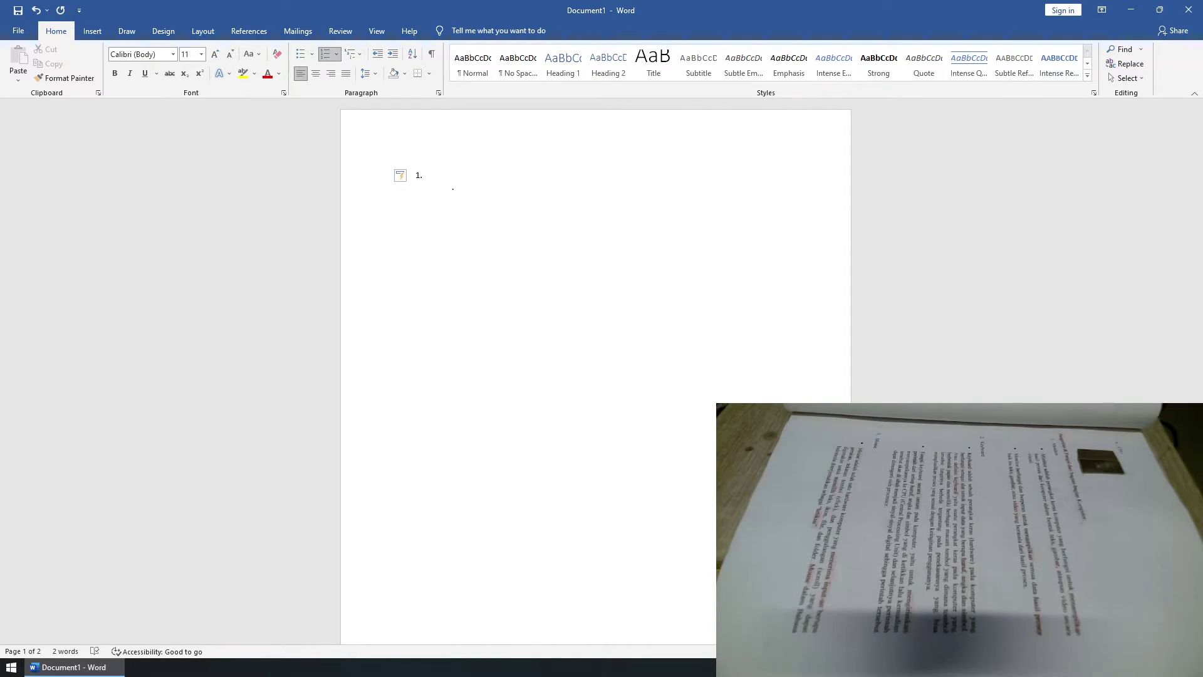
text( Moni)
text(tor)
key(Return)
key(BackSpace)
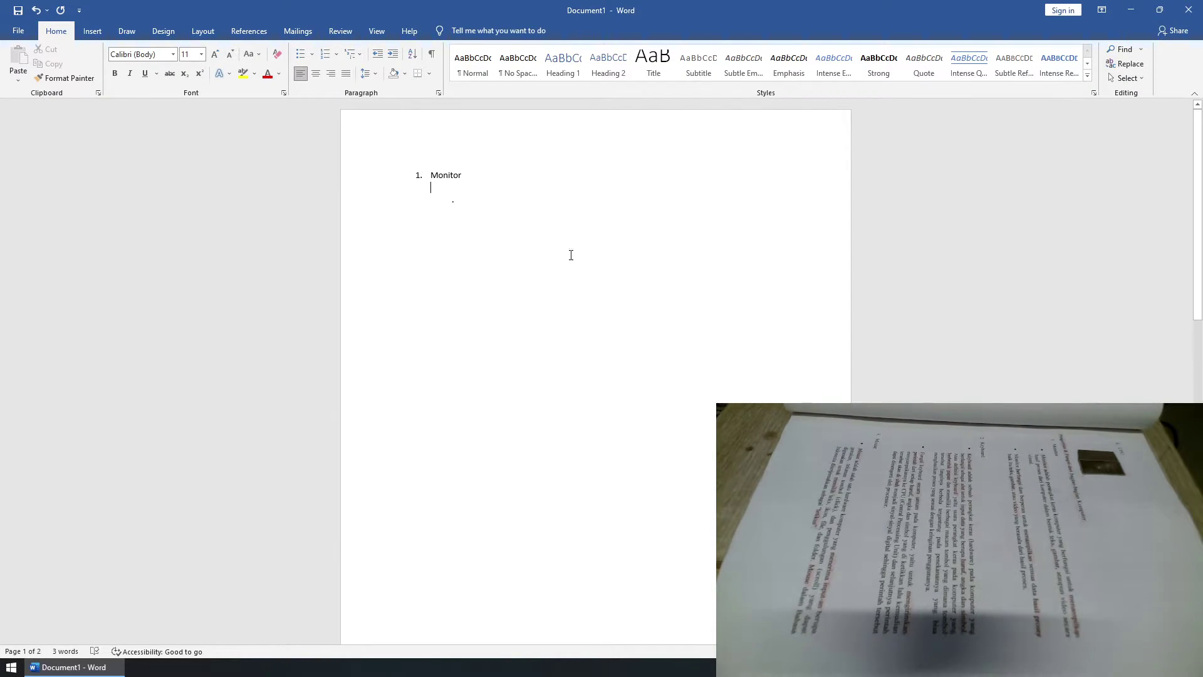
Add a bullet under Monitor: 'Monitor adalah perangkat keras komputer … hasil proses dari komputer dalam bentuk teks'.
click(300, 54)
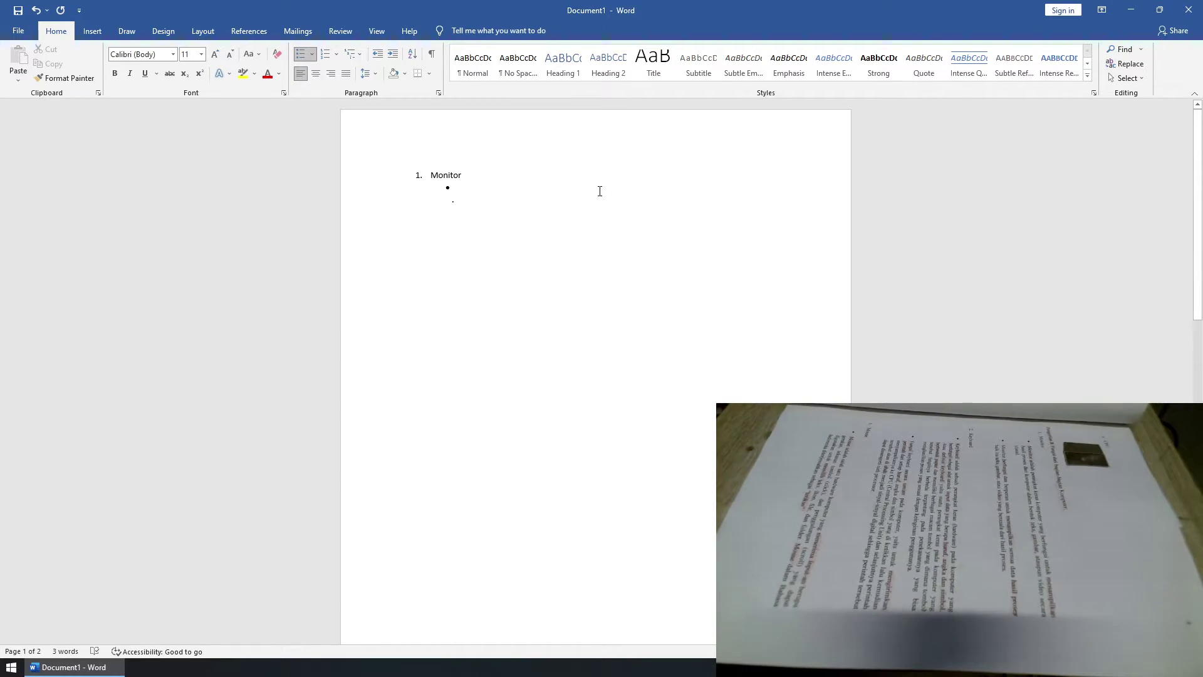
text(M)
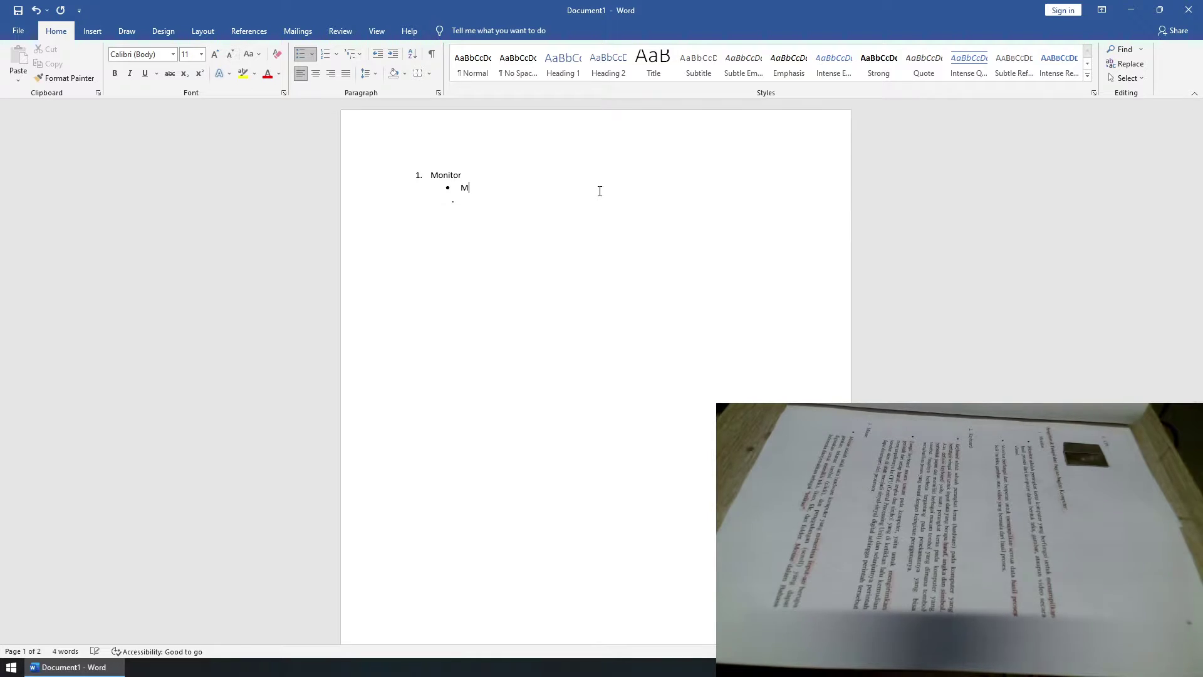
text(oni)
text(to)
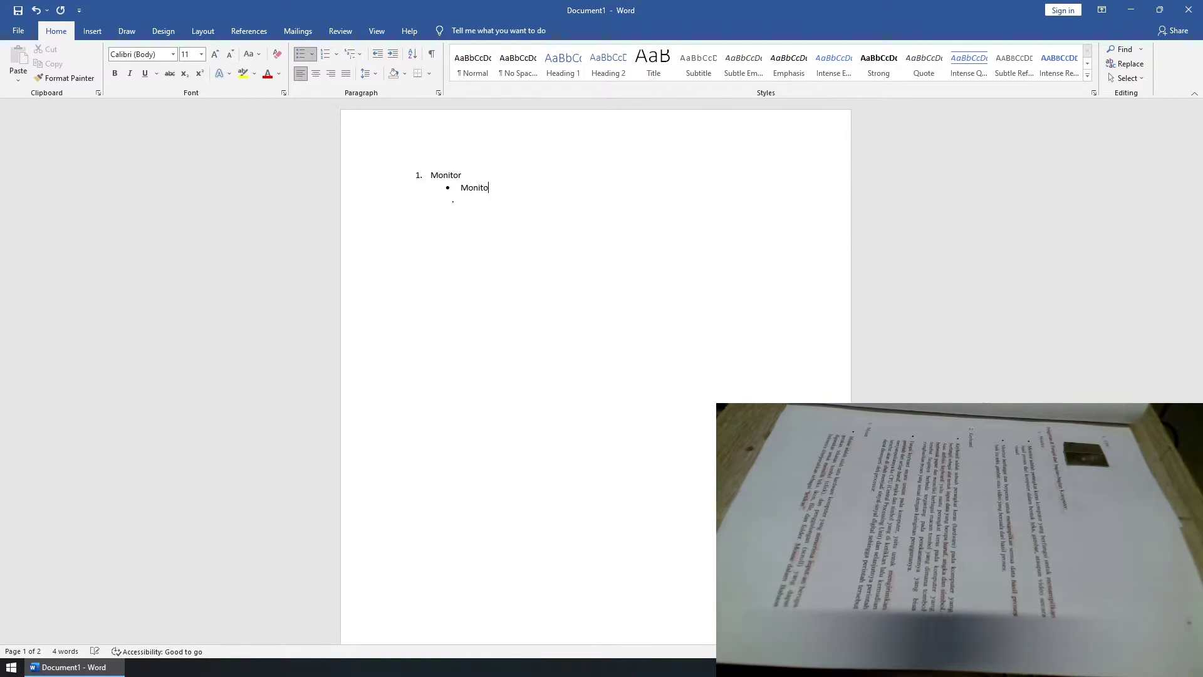
text(r adal)
text(ah )
text(p)
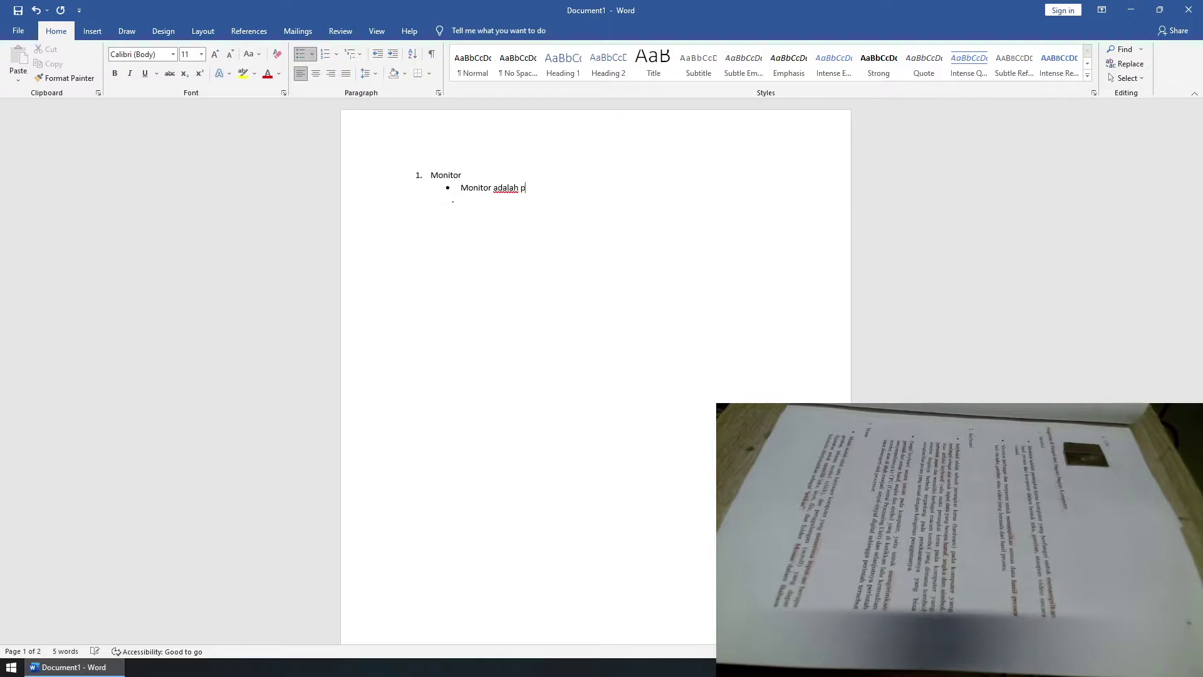
text(eran)
text(gkat )
text(keras)
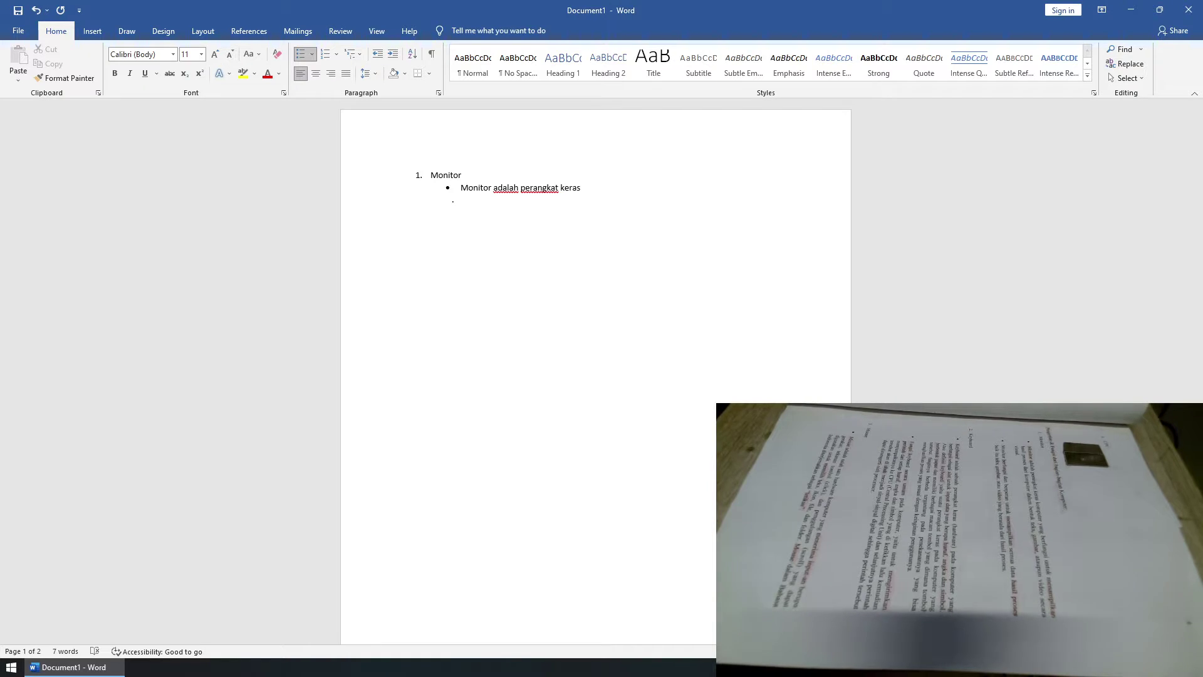
text( ko)
text(mput)
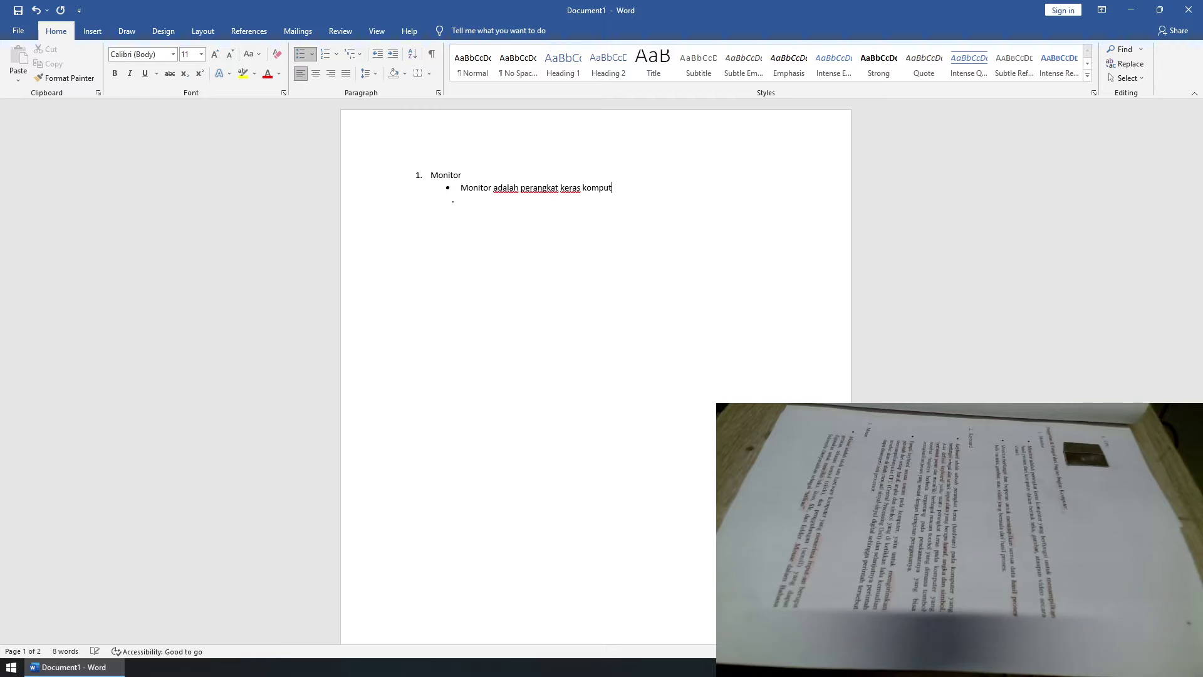
text(er)
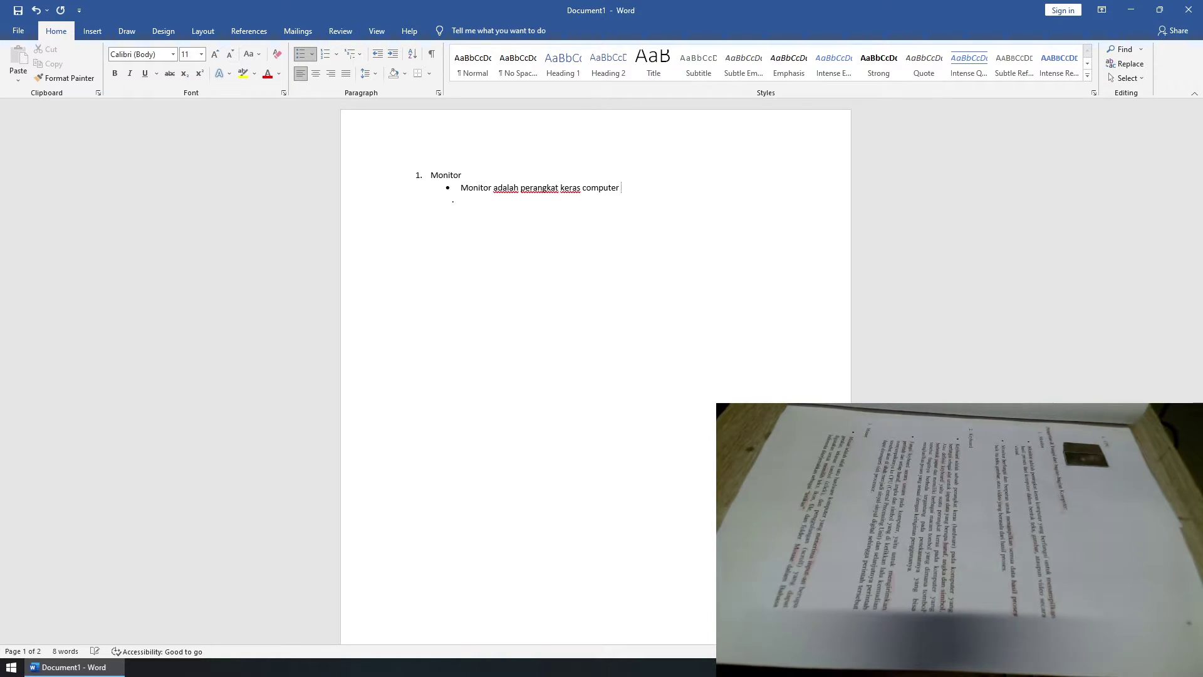
text( ya)
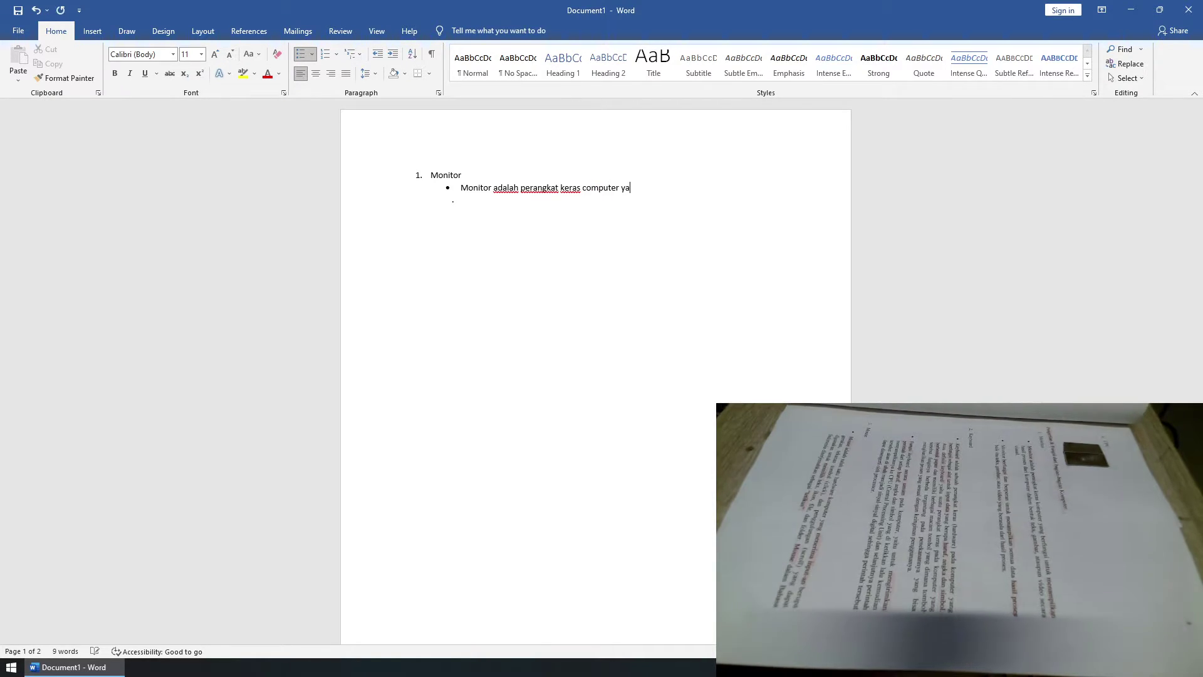
text(ng be)
text(rf)
text(ungsi)
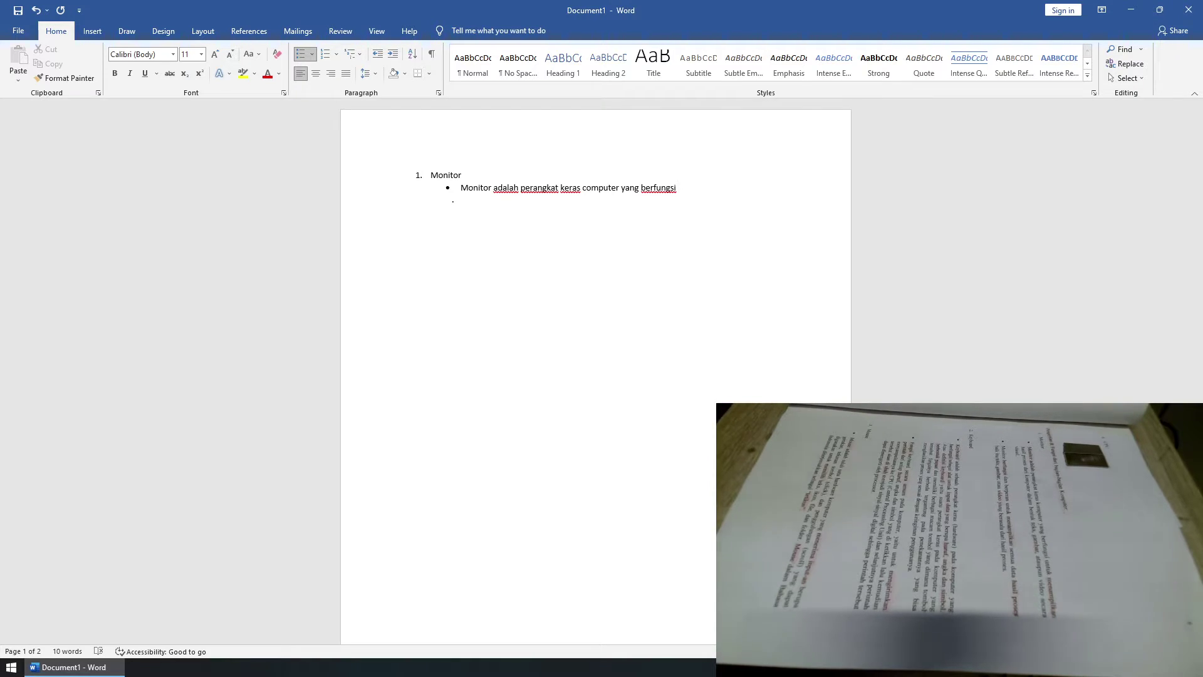
text( u)
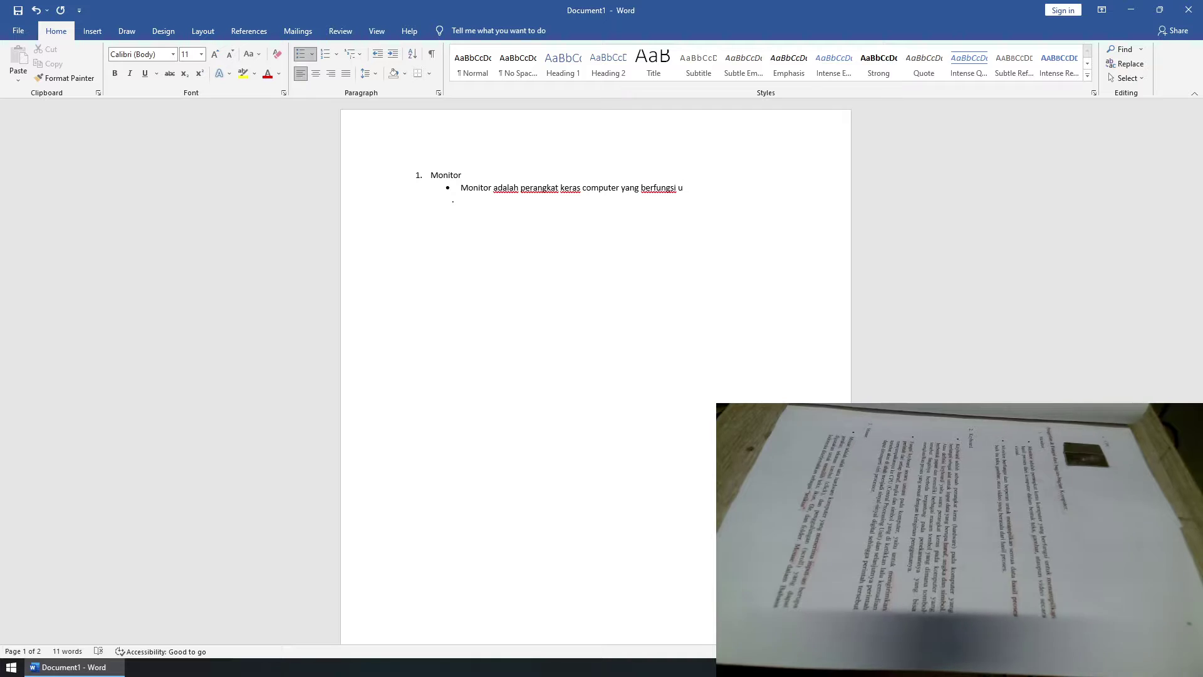
text(nt)
text(uk)
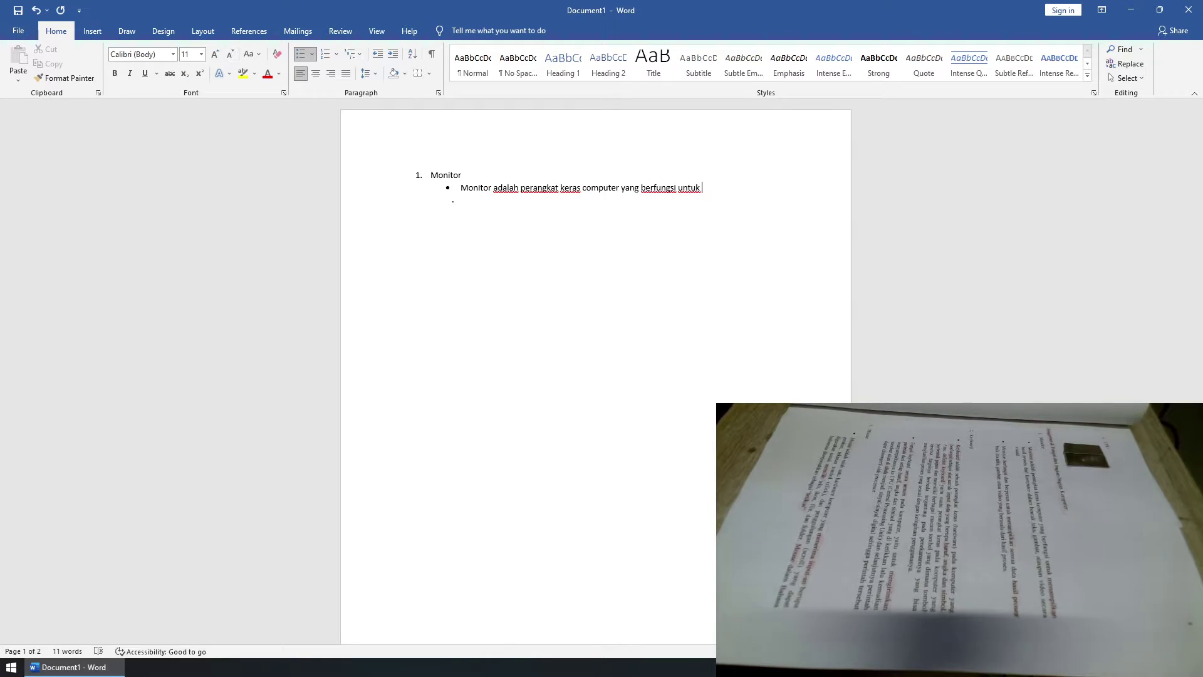
text(men)
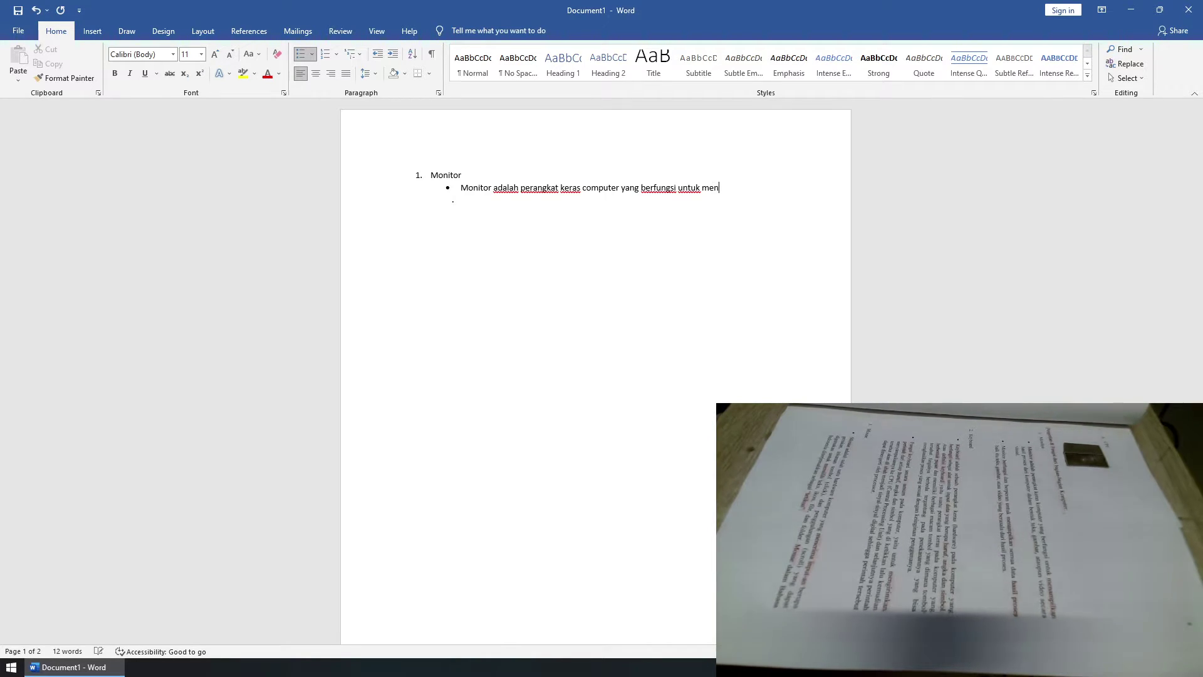
text(ampil)
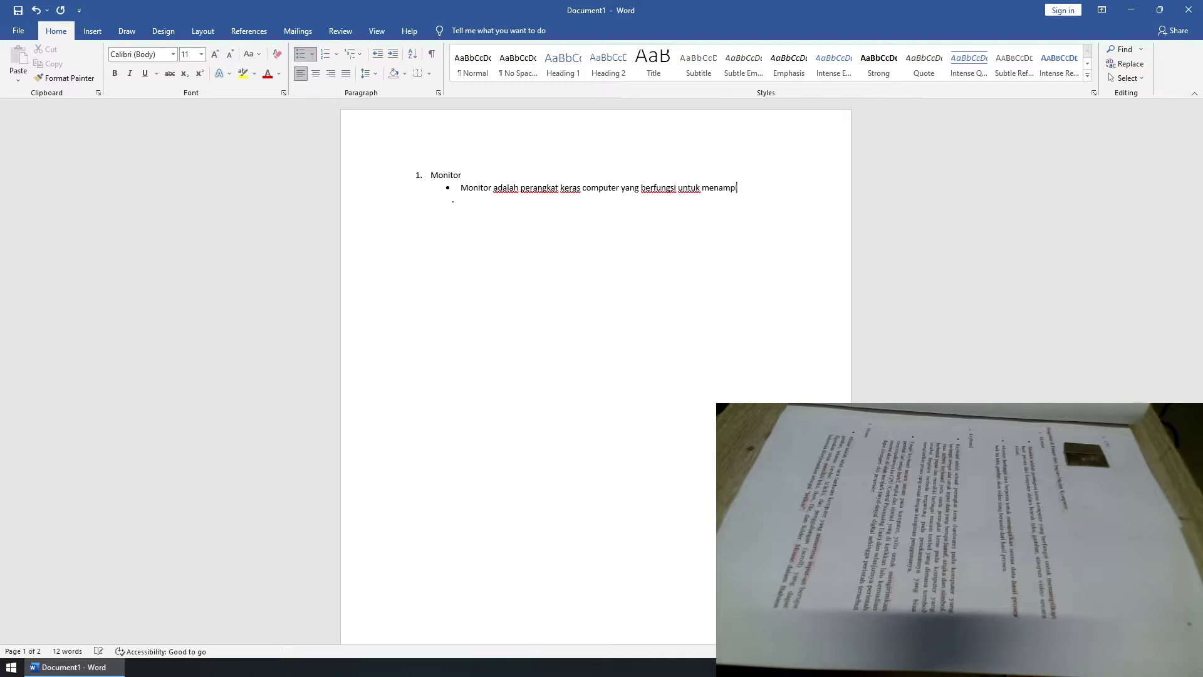
text(kan)
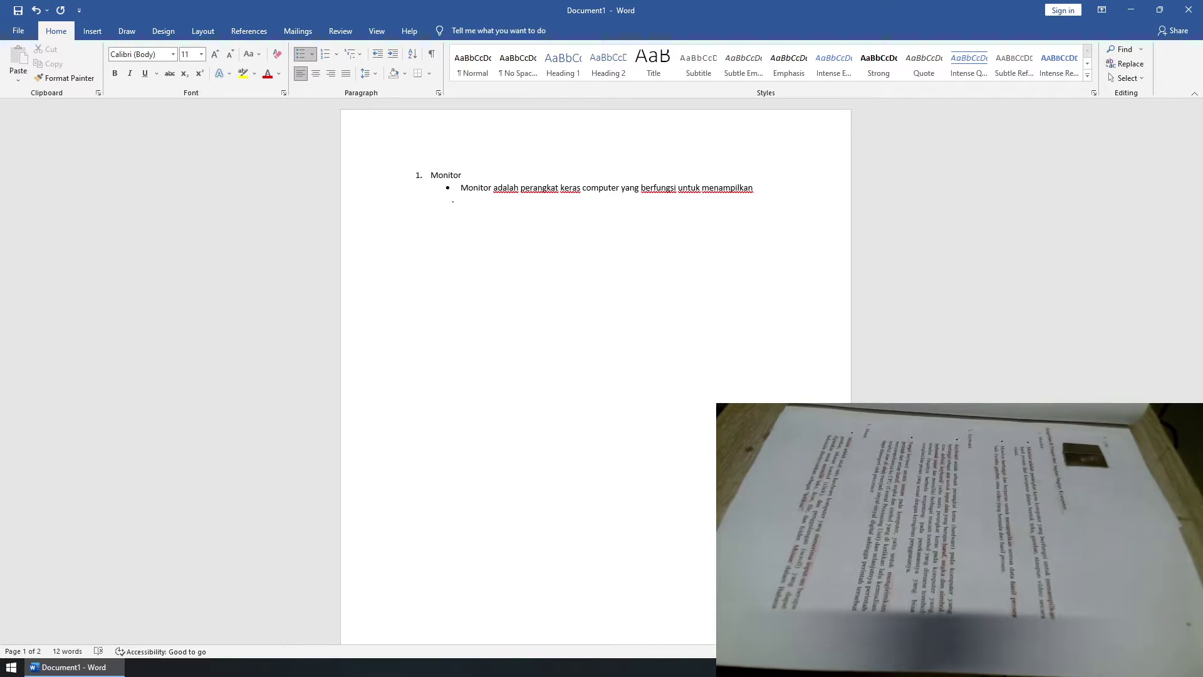
text(hs)
key(BackSpace)
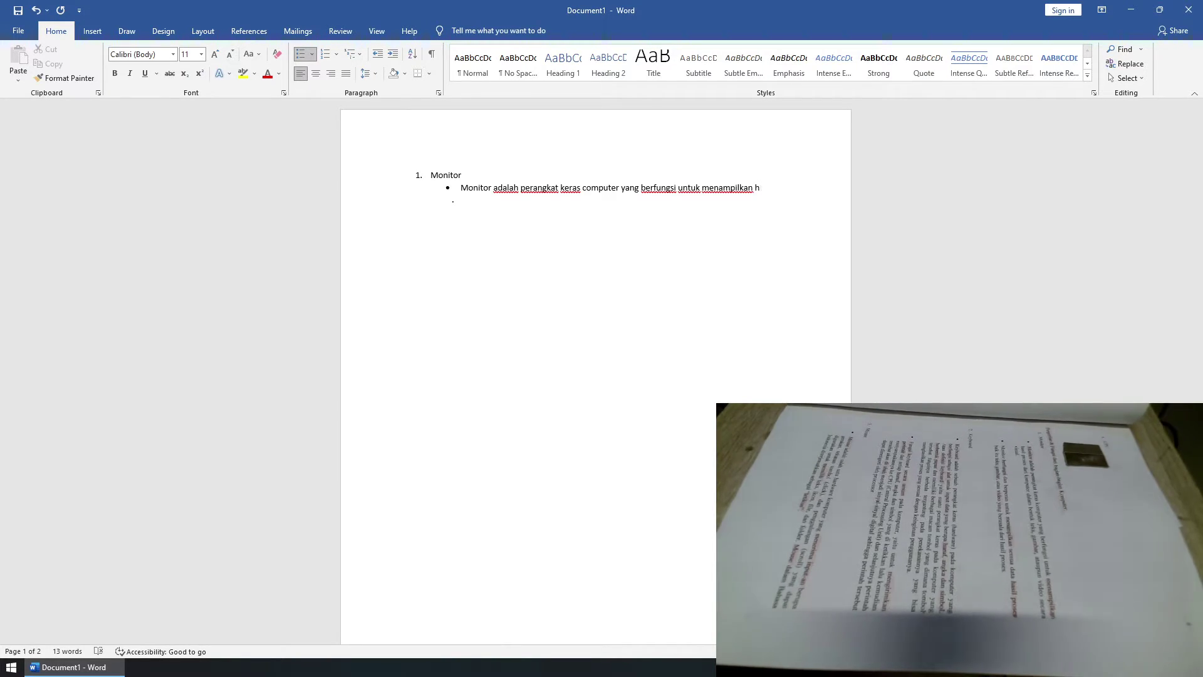
text(as)
text(il per)
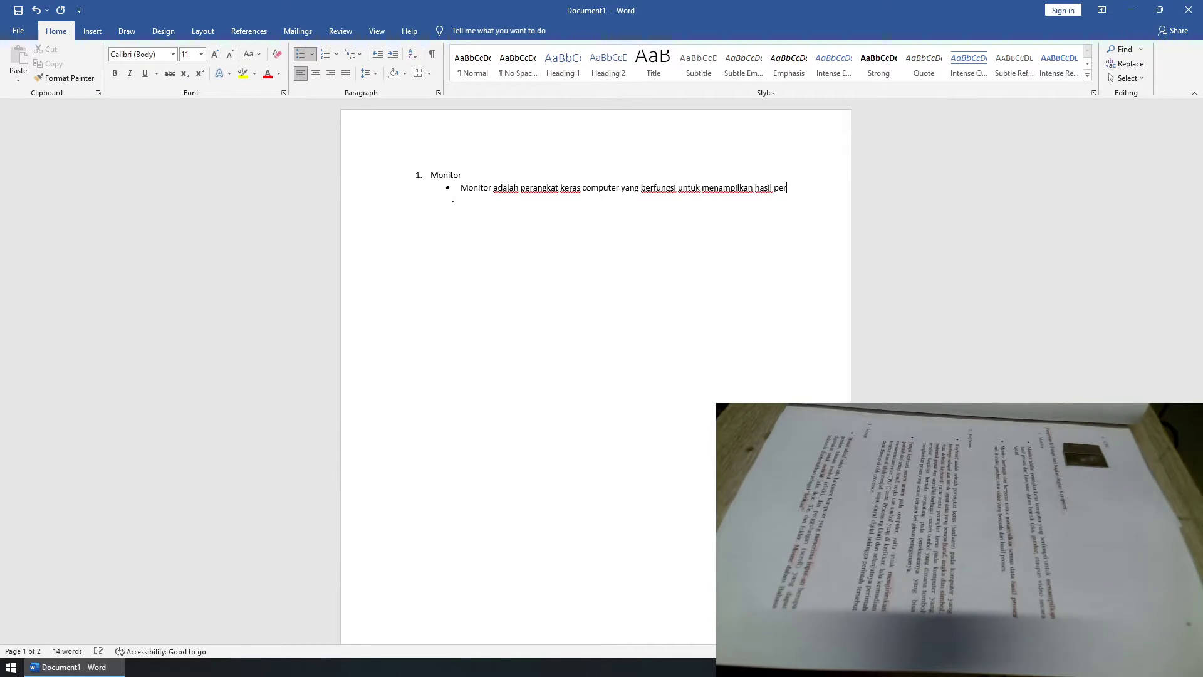
text(oses)
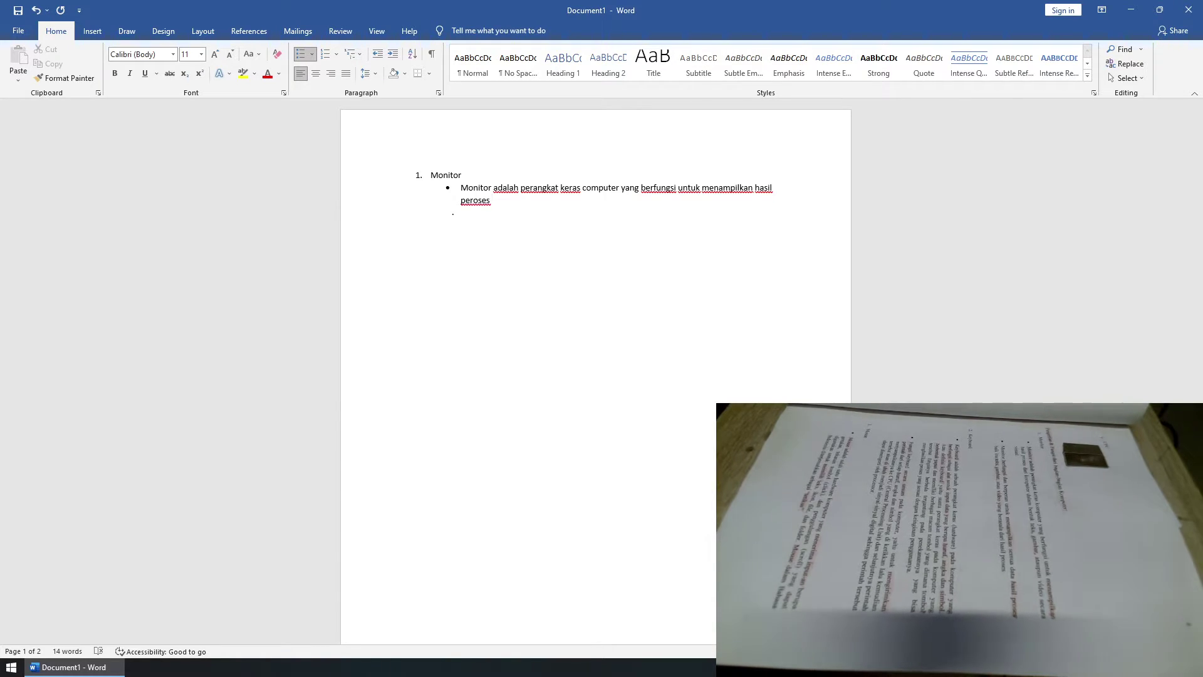
text( da)
text(ri)
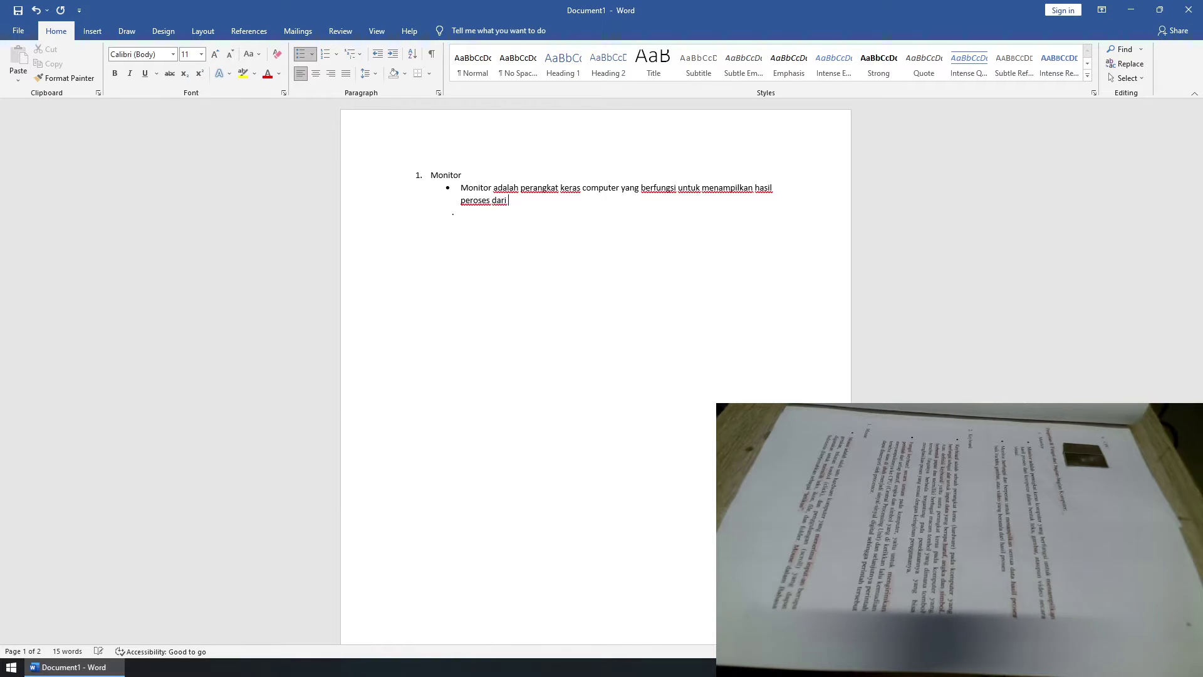
text( komp)
text(ute)
text(r)
key(BackSpace)
key(BackSpace)
key(BackSpace)
key(BackSpace)
key(BackSpace)
key(BackSpace)
key(BackSpace)
key(BackSpace)
text(ko)
text(mp)
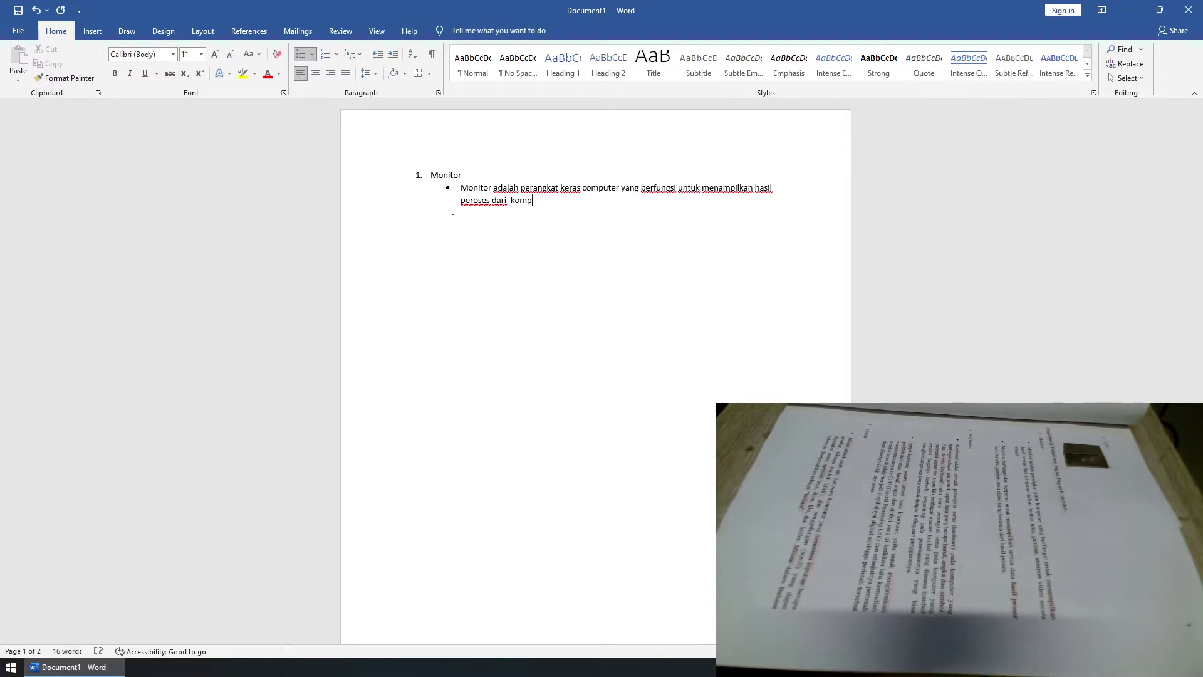
text(utere)
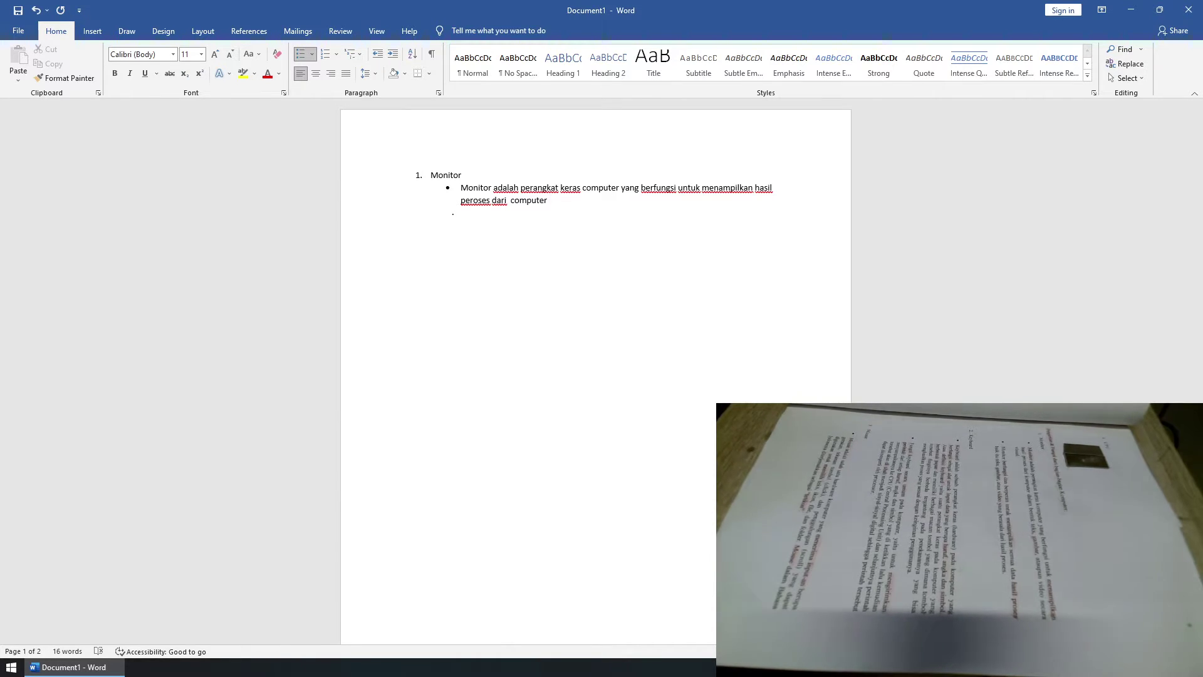
text(da)
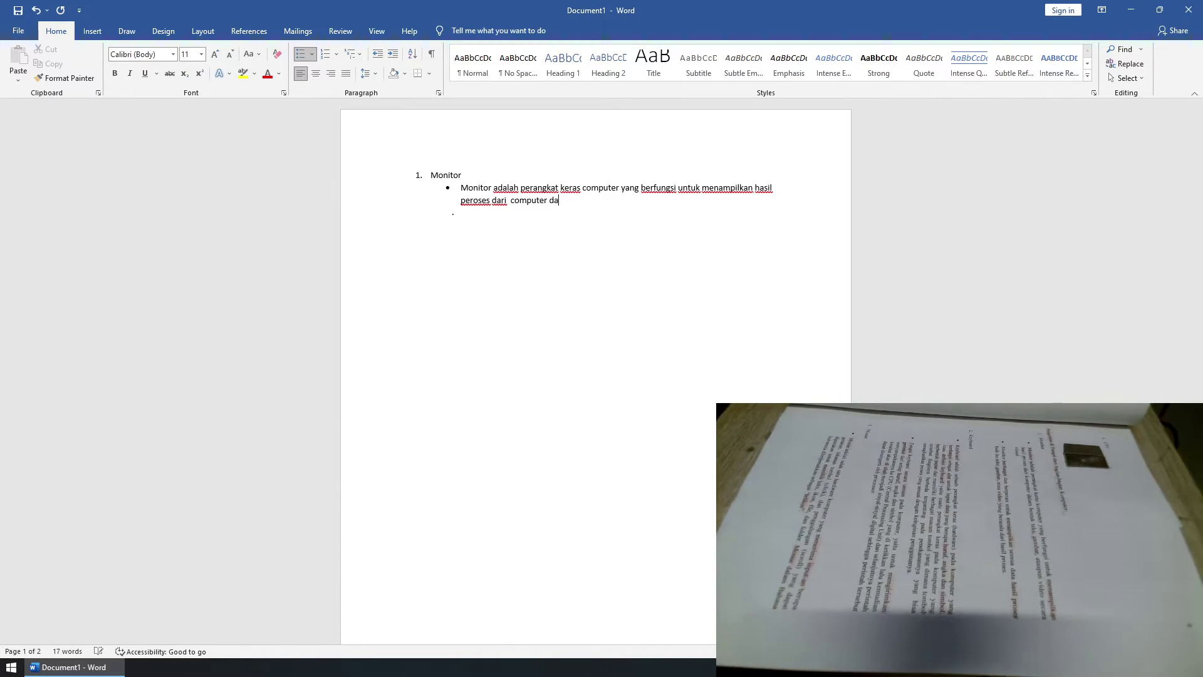
text(lam )
text(bentu)
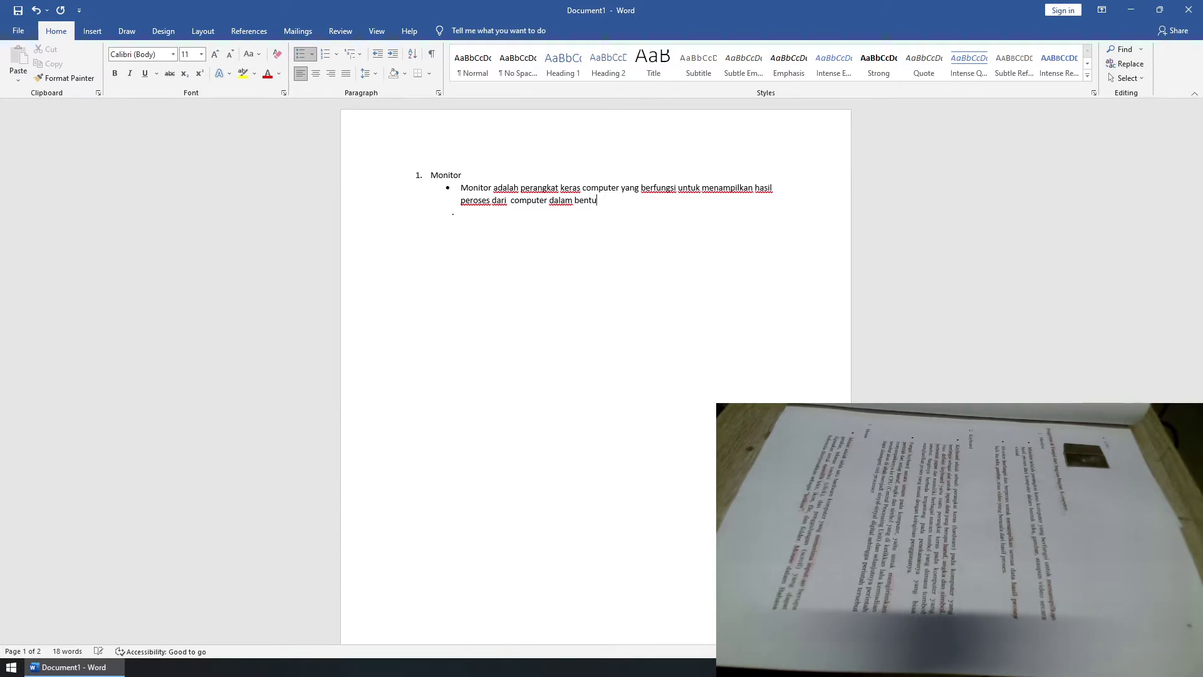
text(k t)
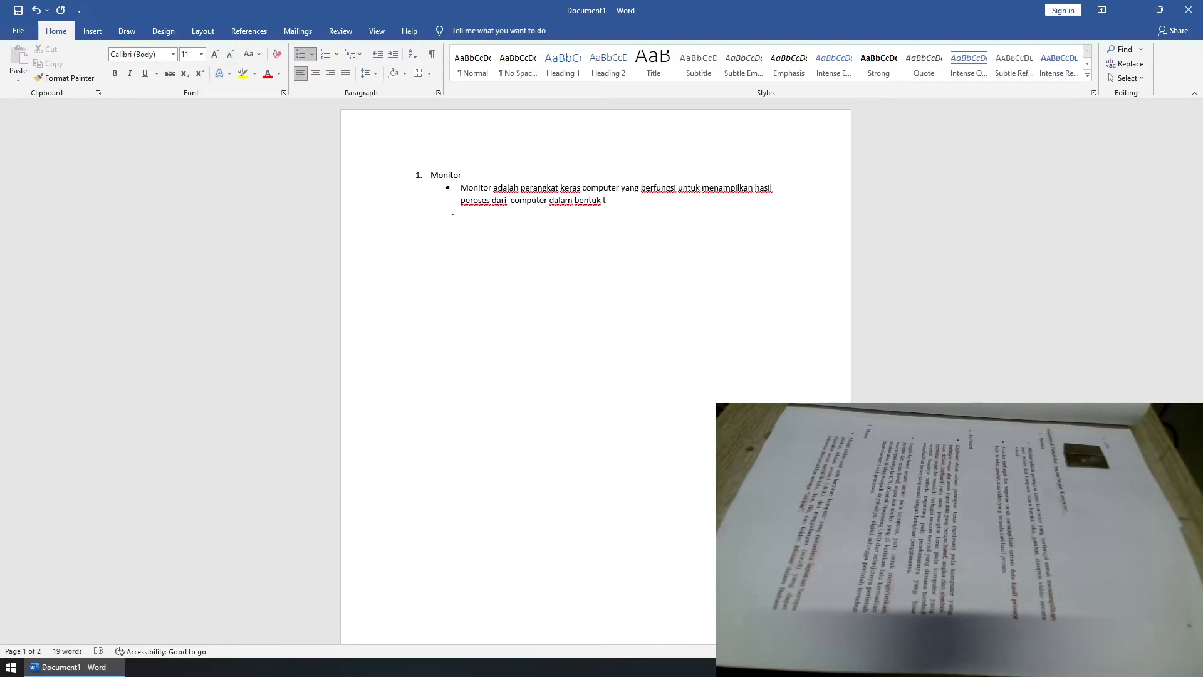
text(eks)
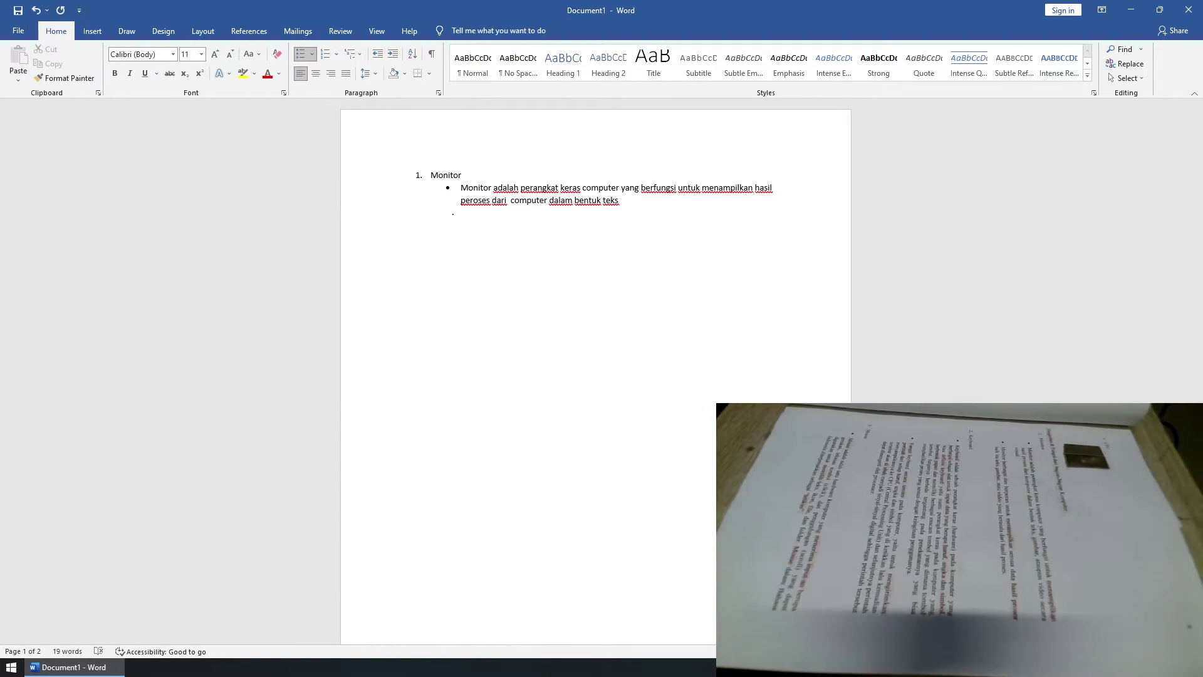
Append ', gambar, ataupun' to the Monitor bullet, correcting the misspelled 'atupun'.
text( ,)
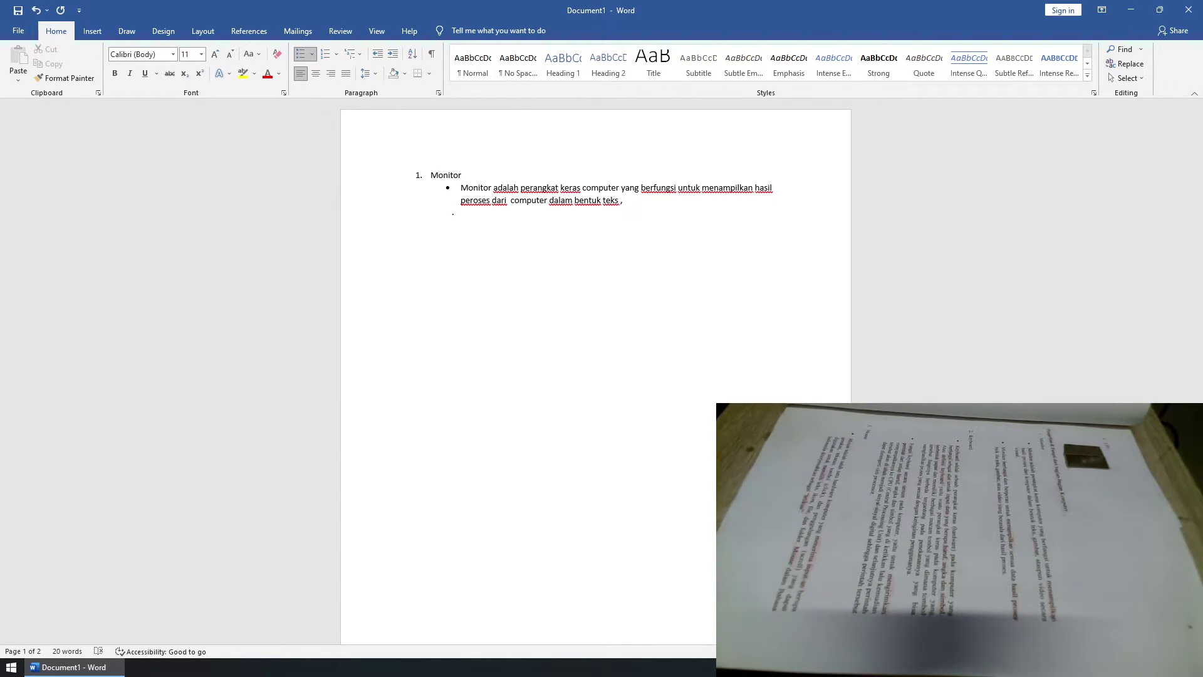
text(g)
text(amba)
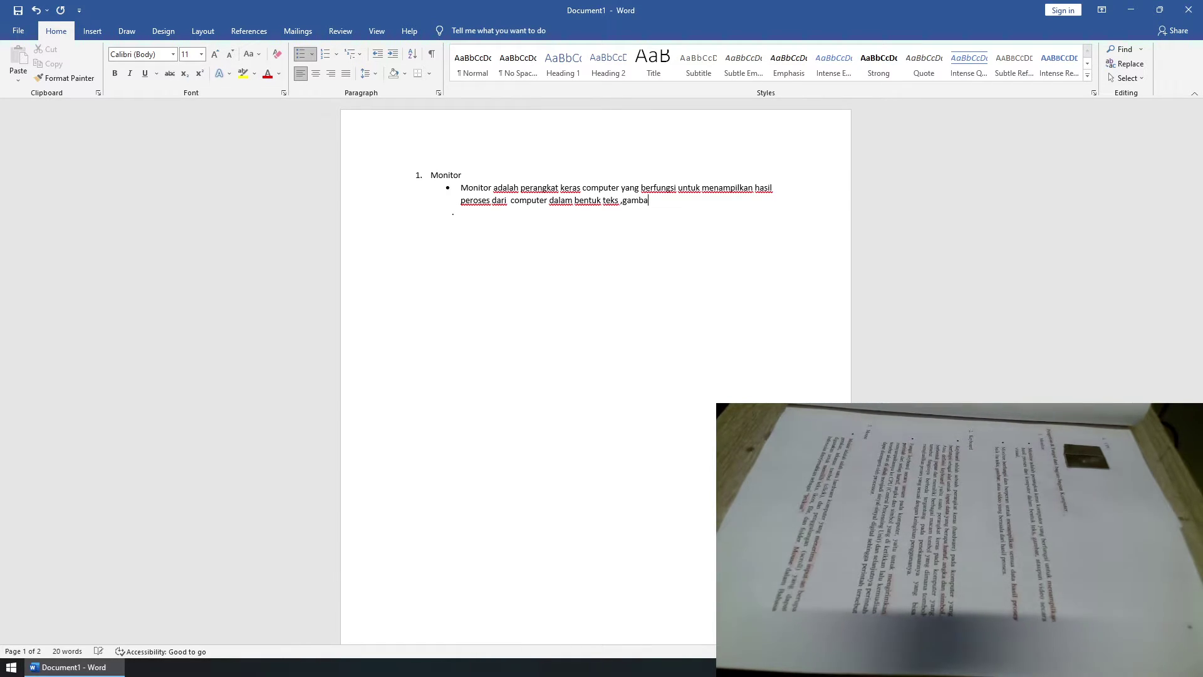
text(r)
text( ,at)
text(up)
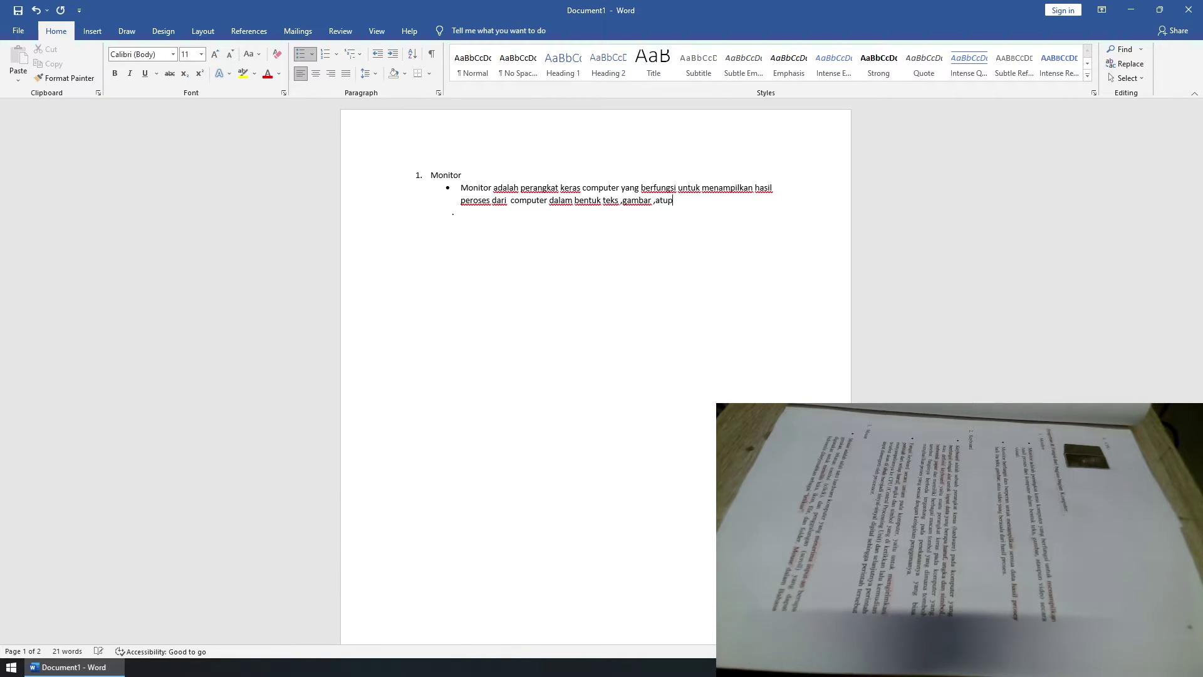
text(un)
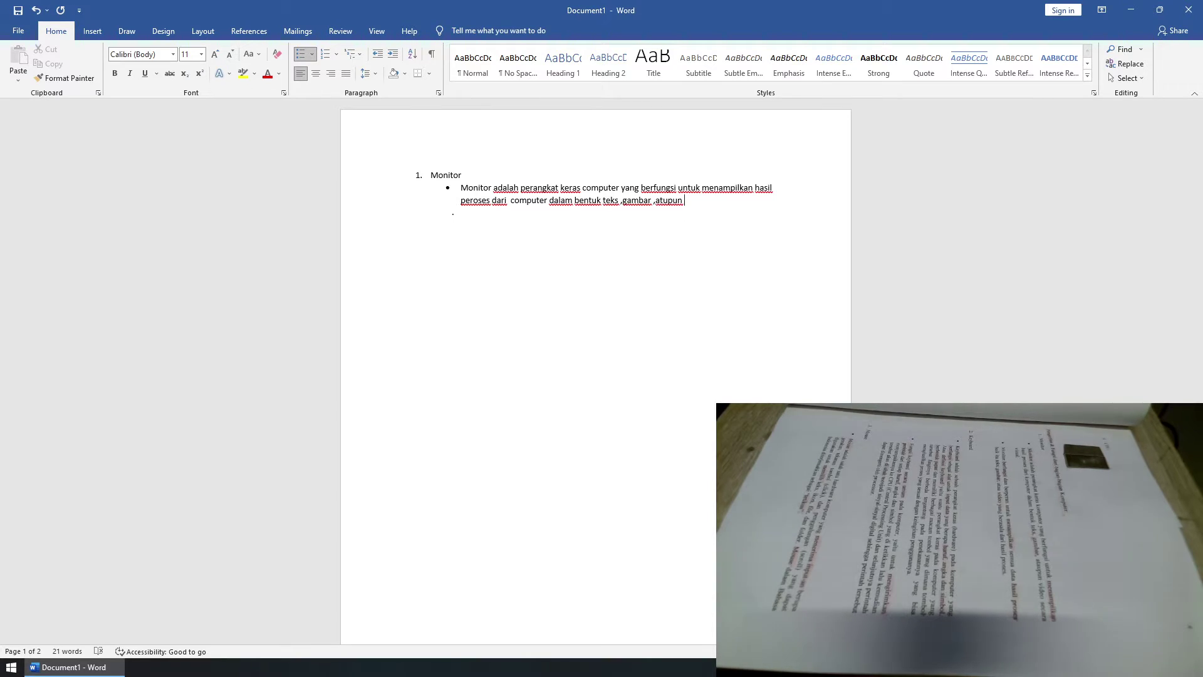
key(BackSpace)
key(BackSpace)
key(BackSpace)
key(BackSpace)
key(BackSpace)
key(BackSpace)
key(BackSpace)
key(BackSpace)
text(ta)
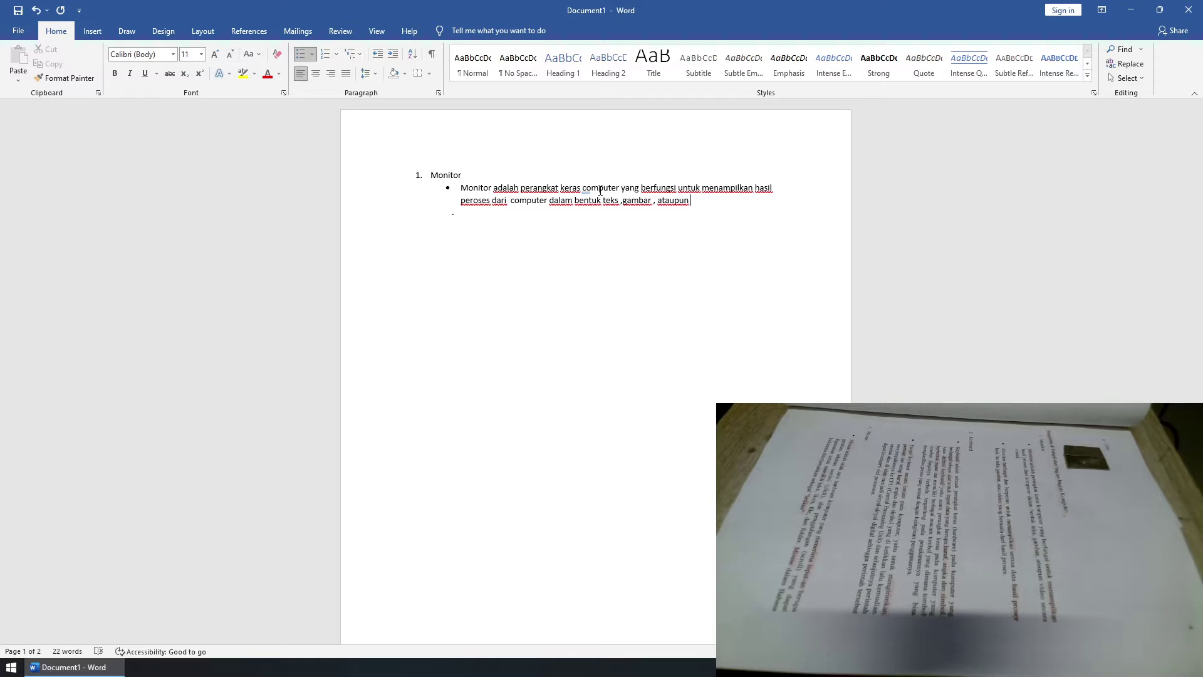
Fix 'peroses' to 'proses' so the bullet reads 'hasil proses dari computer'.
click(491, 200)
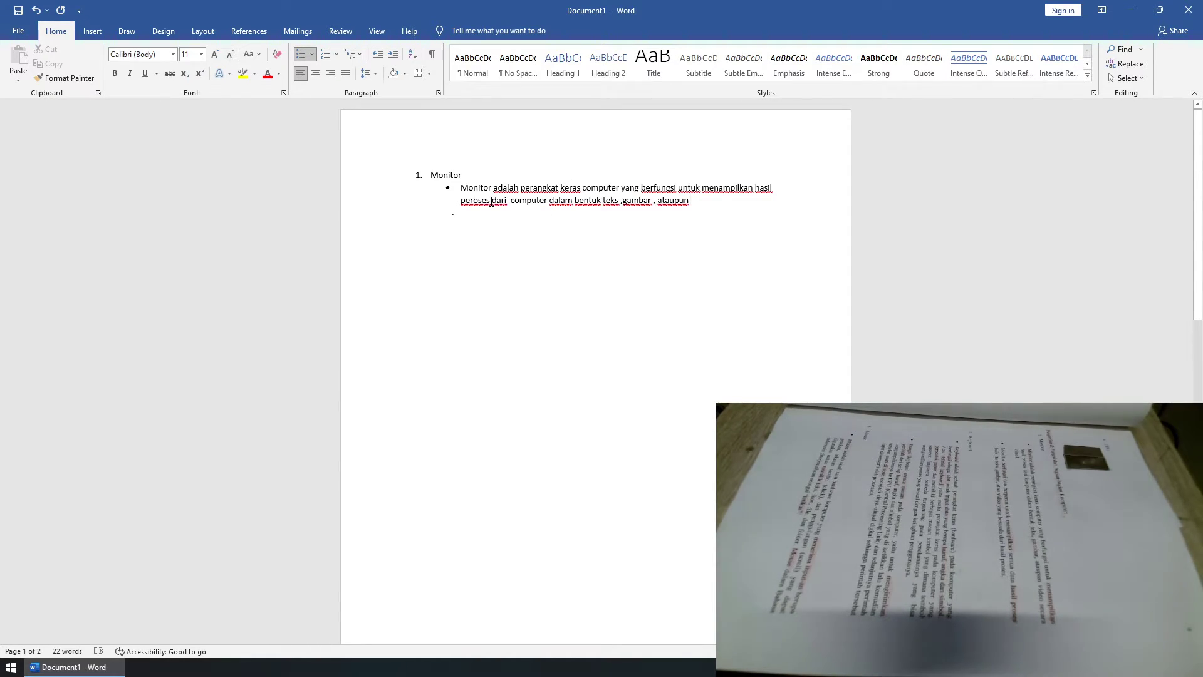
key(BackSpace)
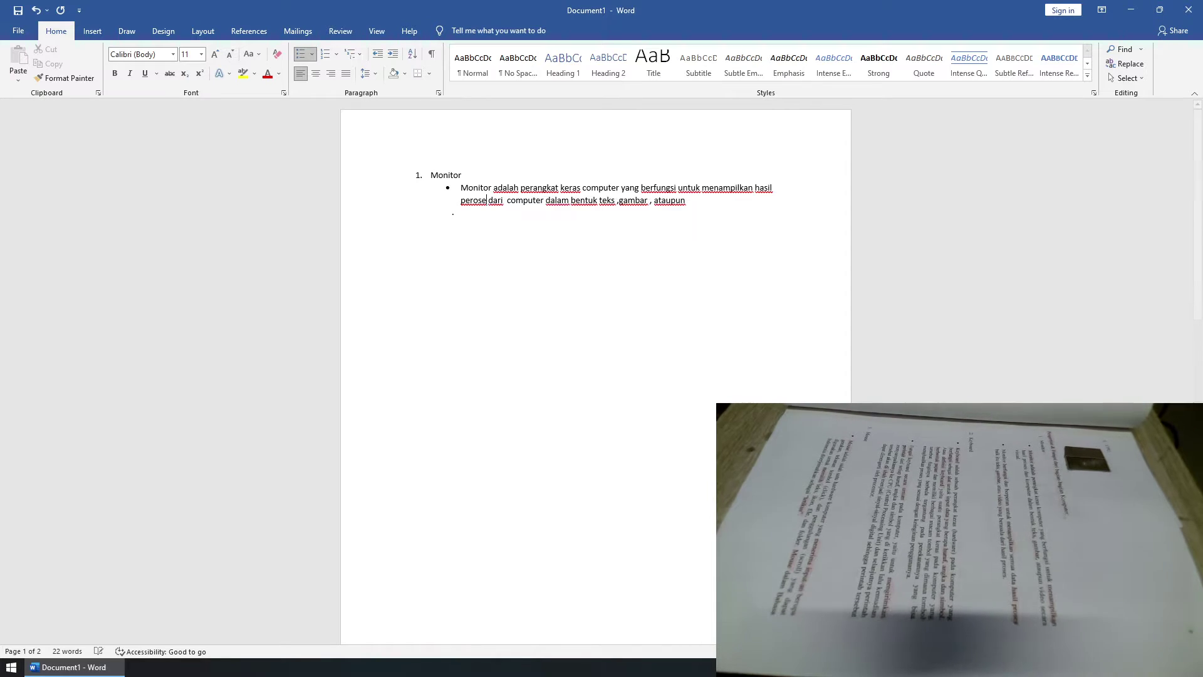
key(BackSpace)
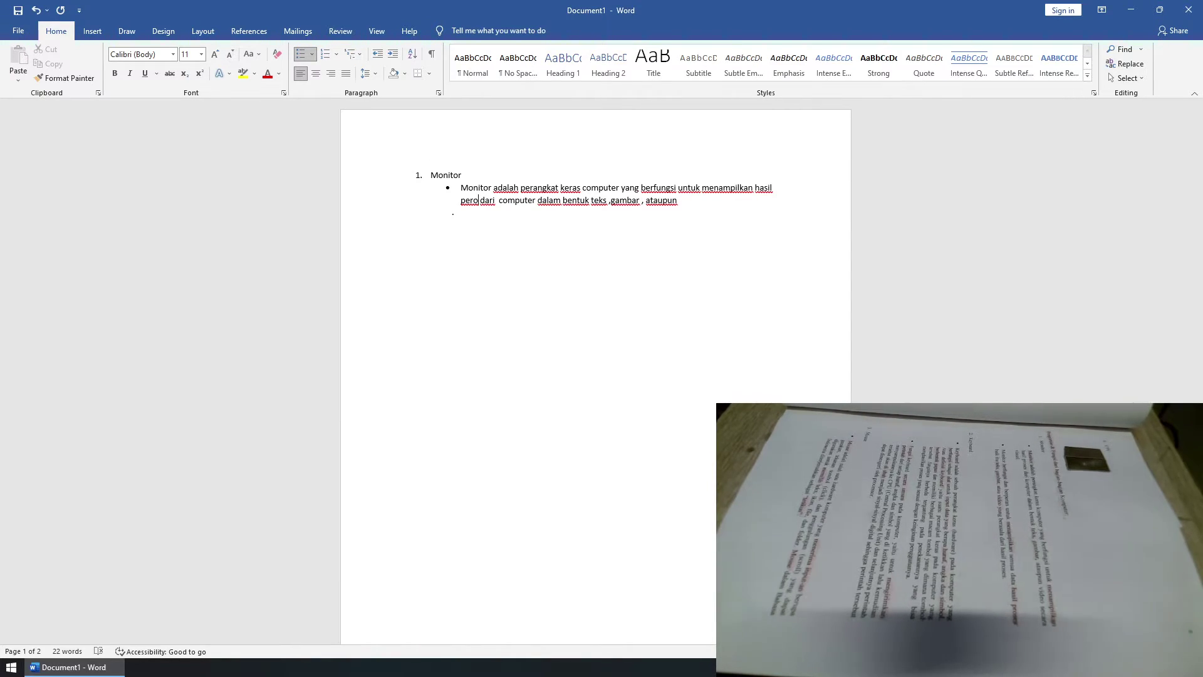
text(ses)
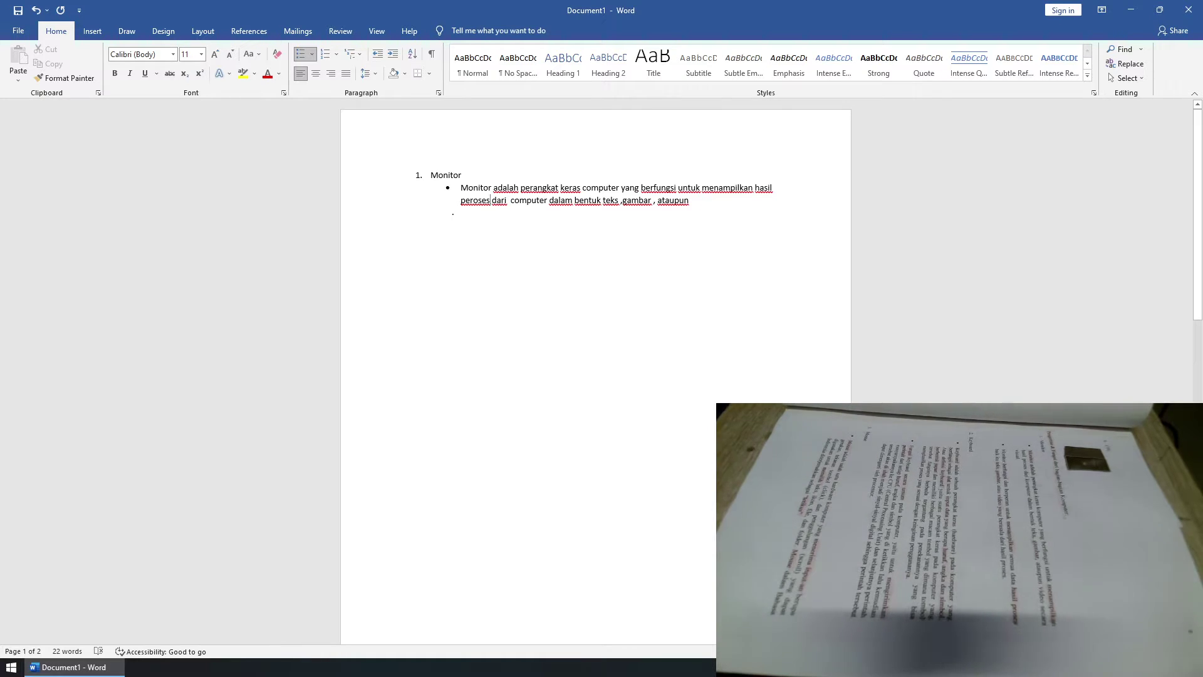
key(BackSpace)
key(BackSpace)
key(BackSpace)
key(BackSpace)
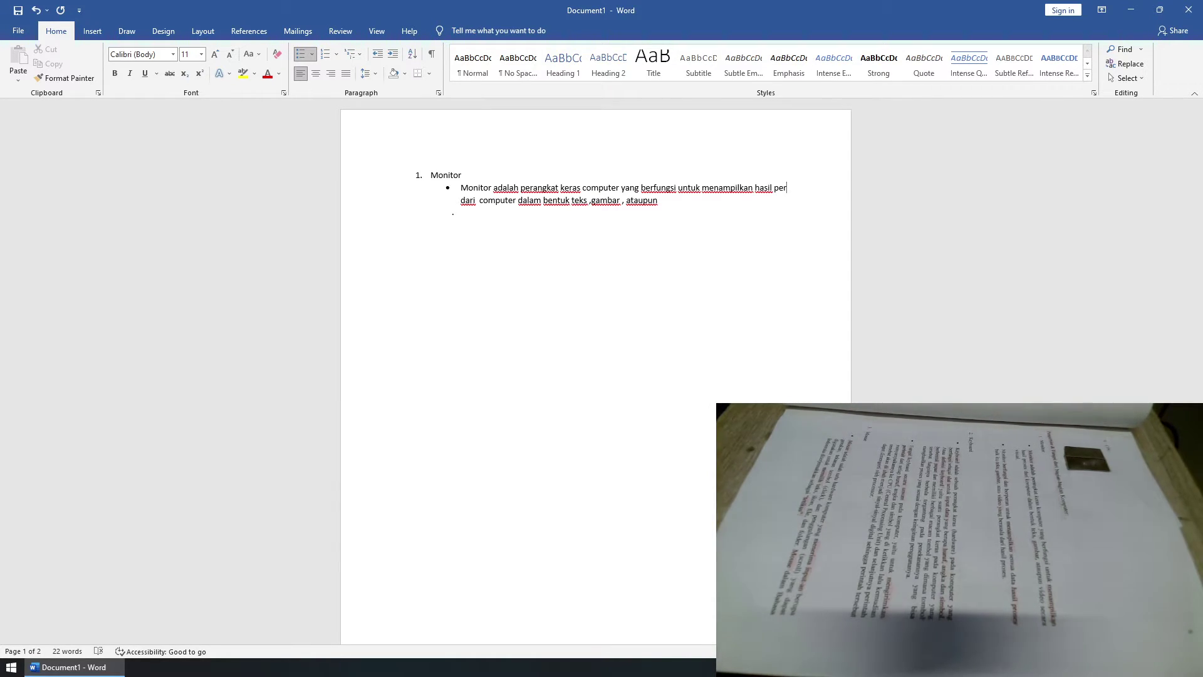
key(BackSpace)
key(BackSpace)
text(roses)
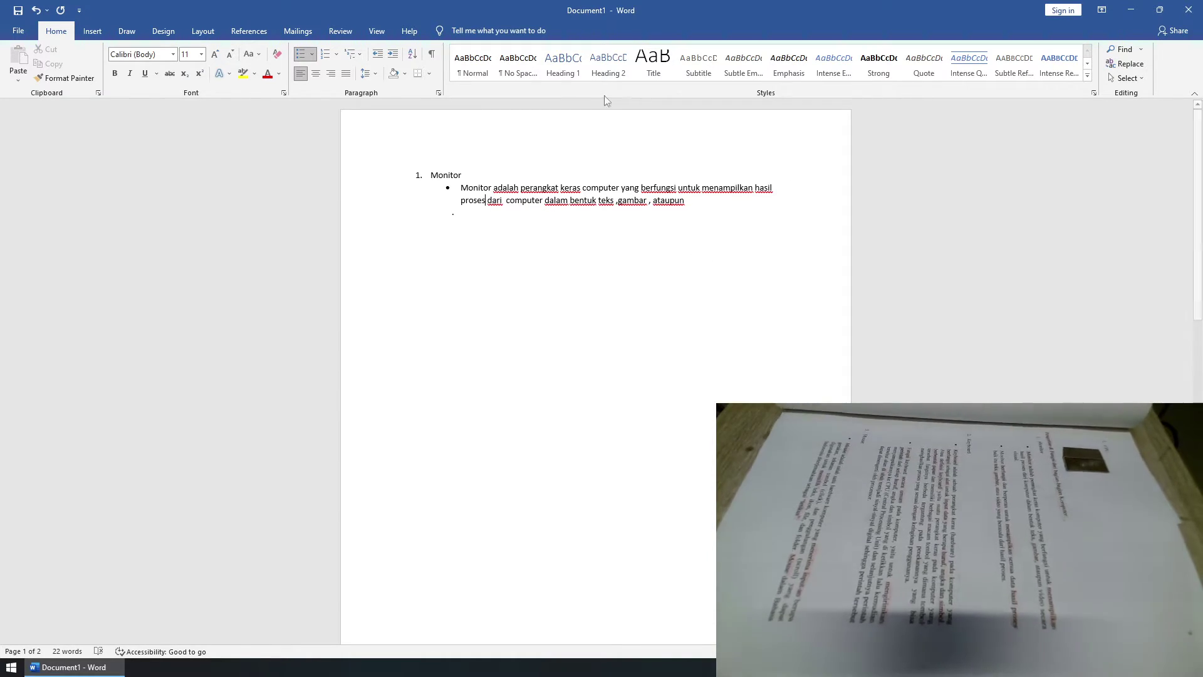
click(687, 204)
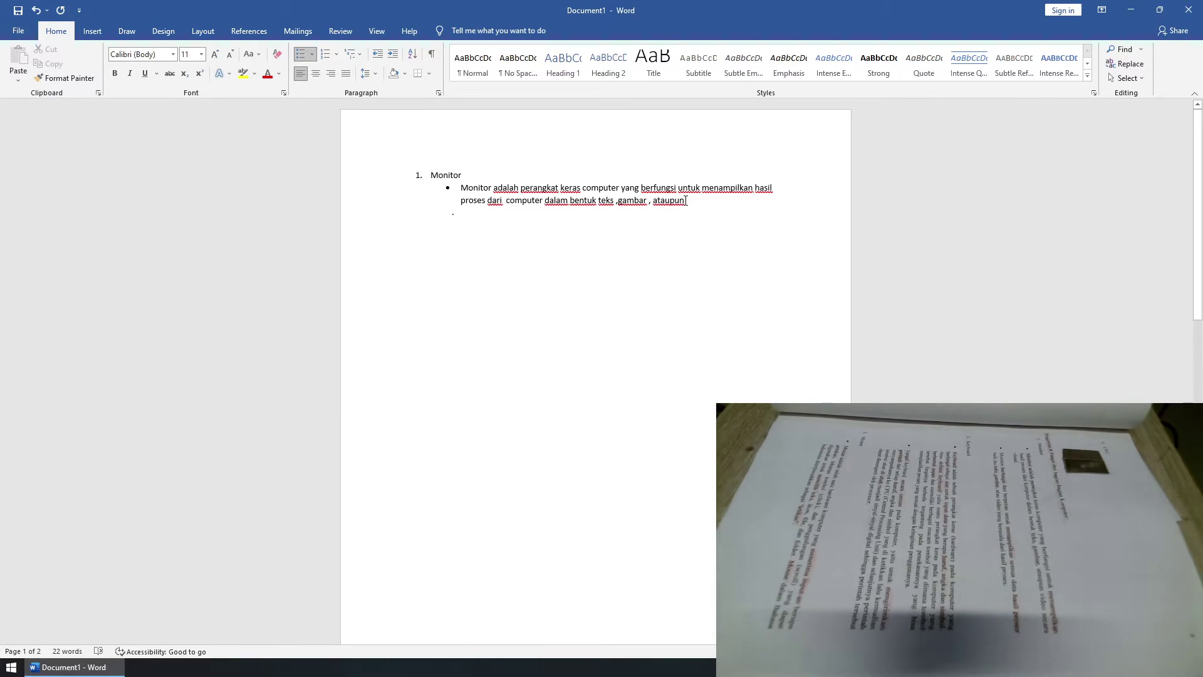
click(686, 201)
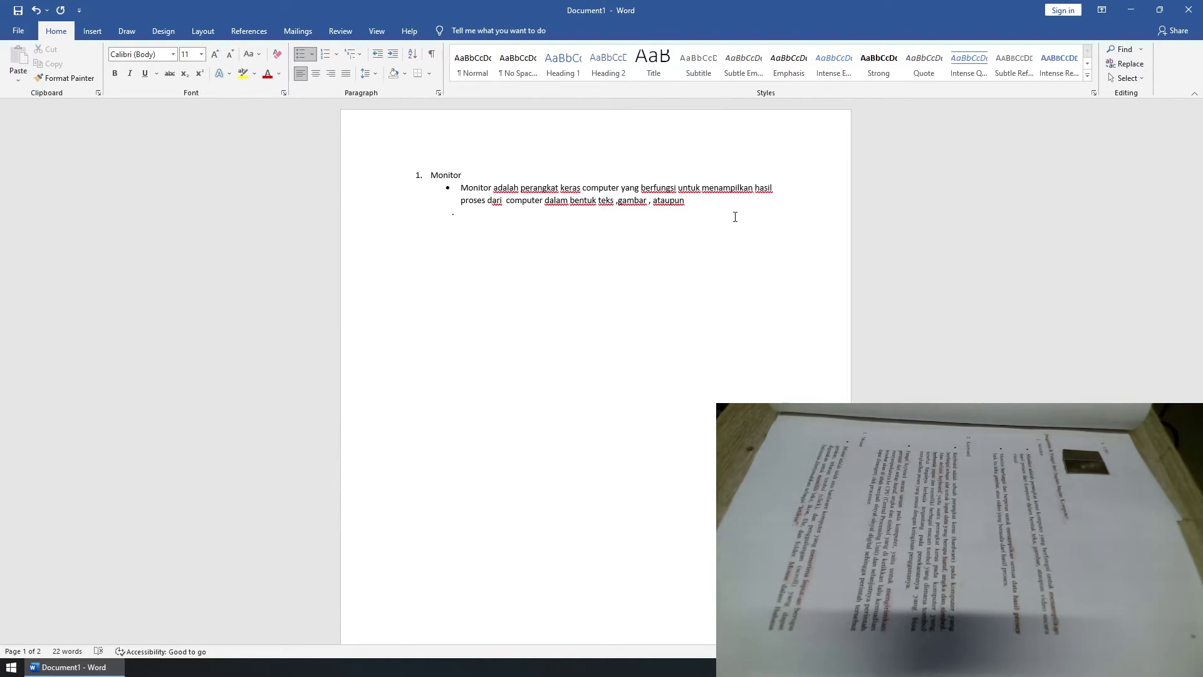
End the first Monitor bullet with 'video secara visual .' and start a new empty bullet.
text( v)
text(dio )
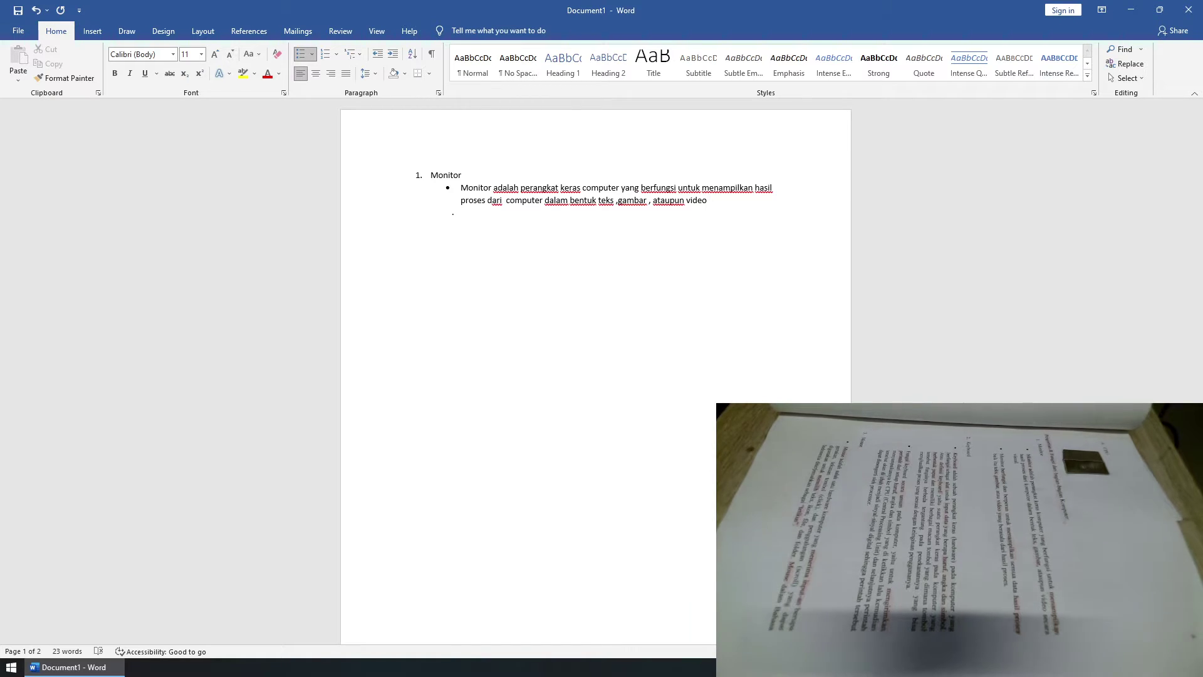
text(se)
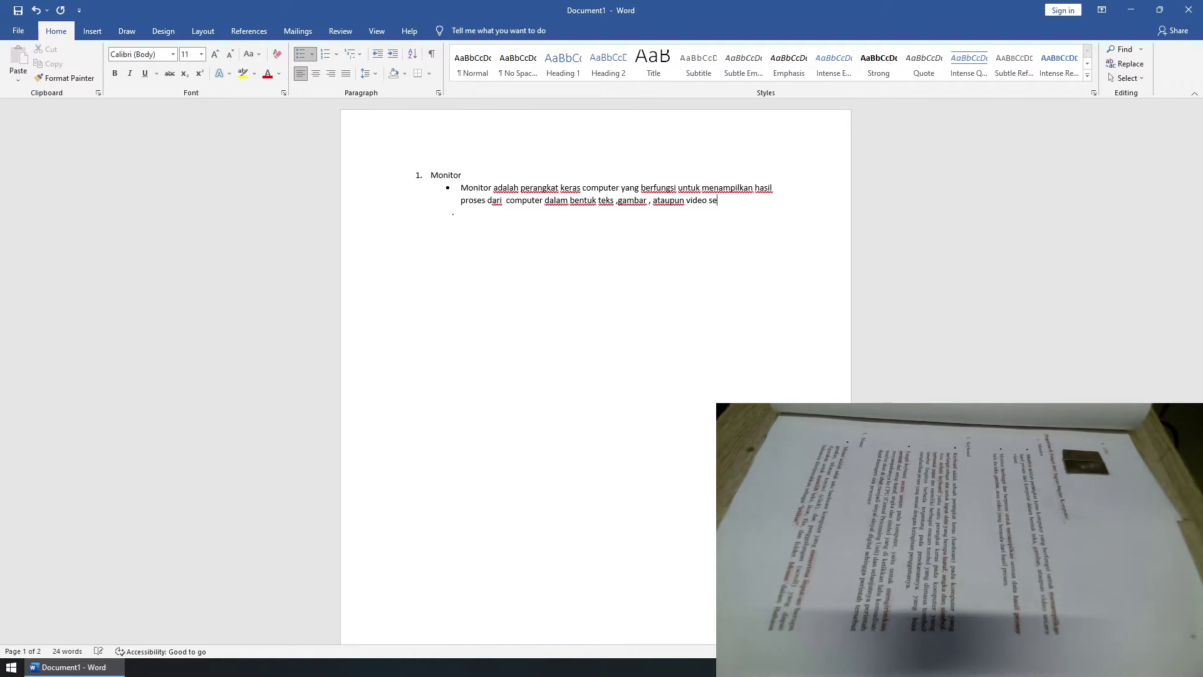
text(cara)
text( vi)
text(sual .)
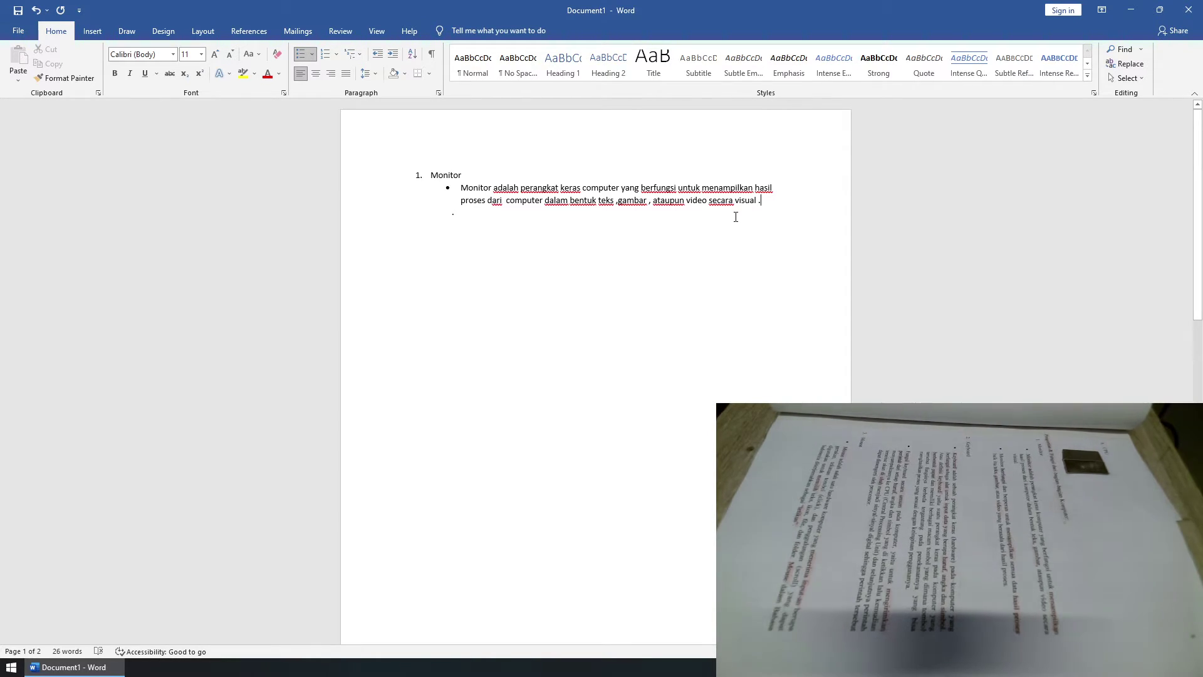
key(Return)
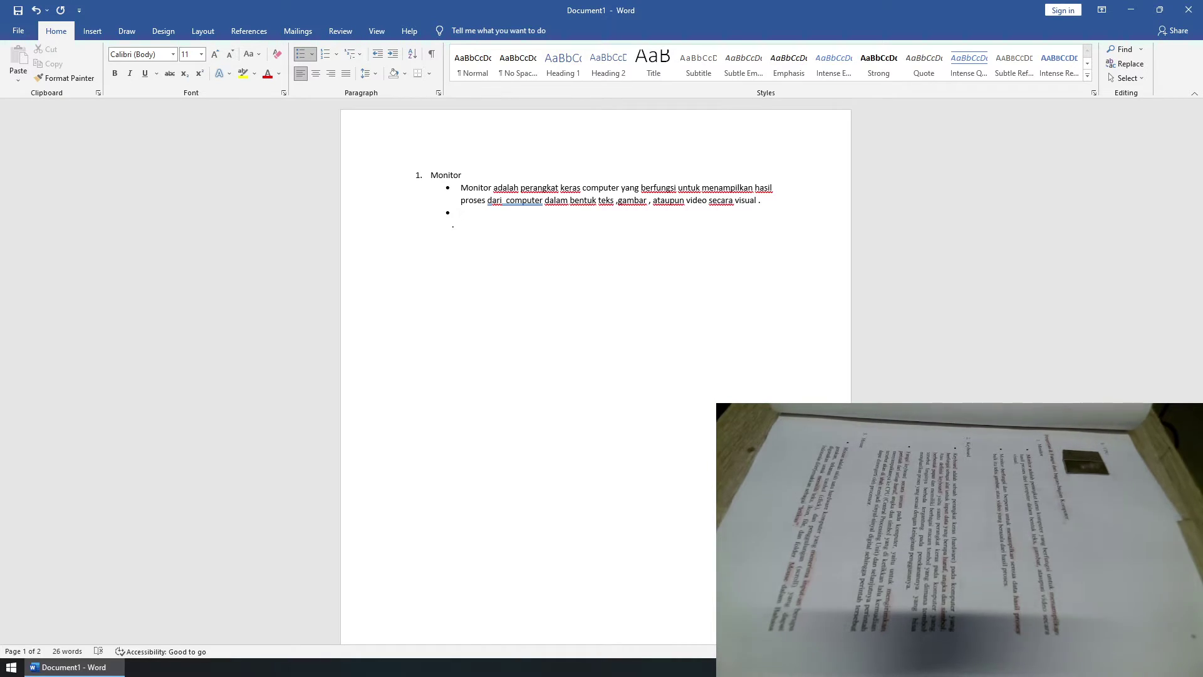
Type the second bullet 'Monitor berfungsi dan berperan untuk menampilkan semua data hasil proses … dari hasil proses.'.
text(M)
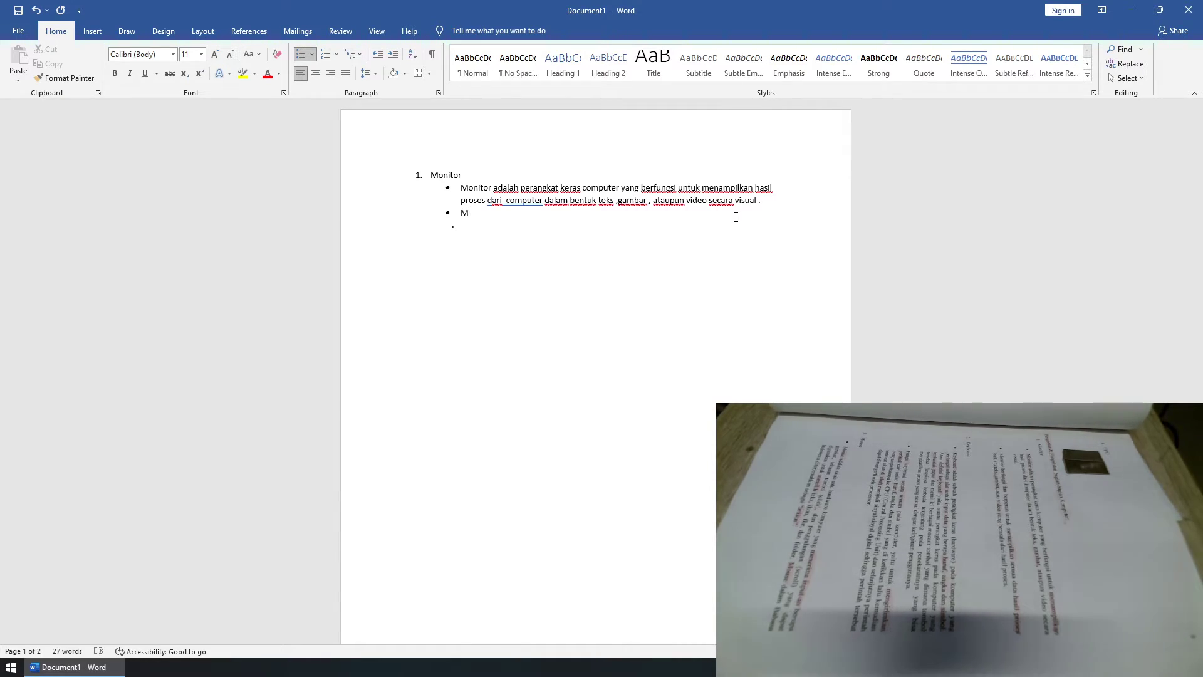
text(on)
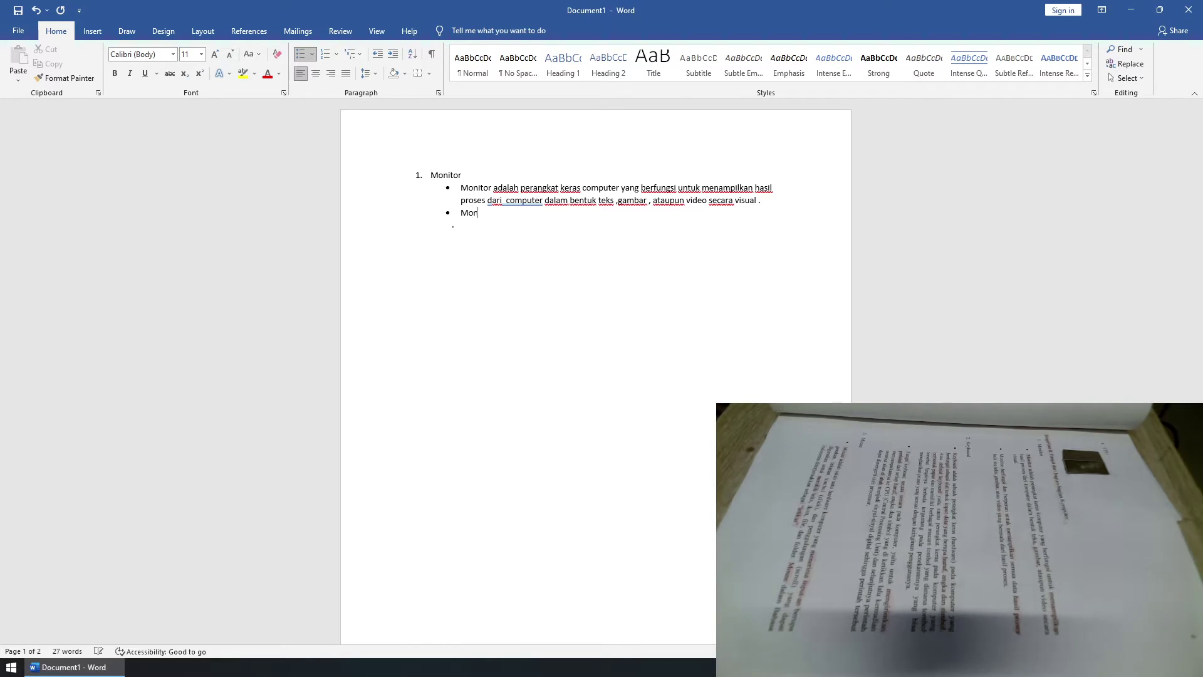
text(it)
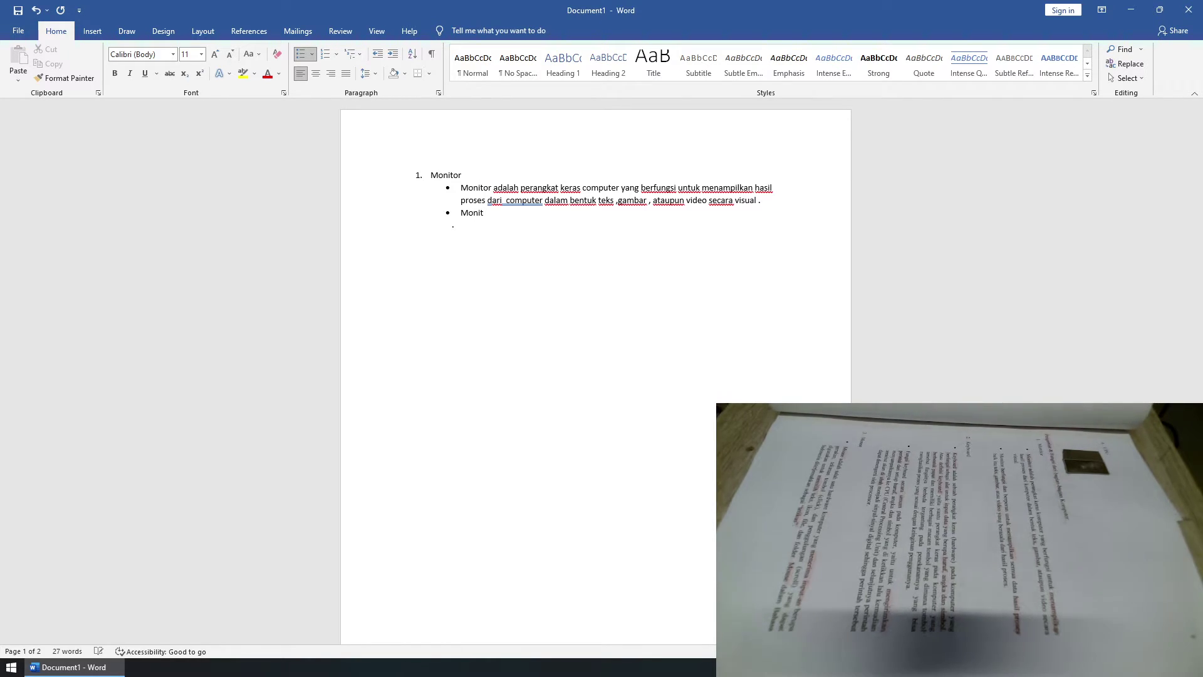
text(or )
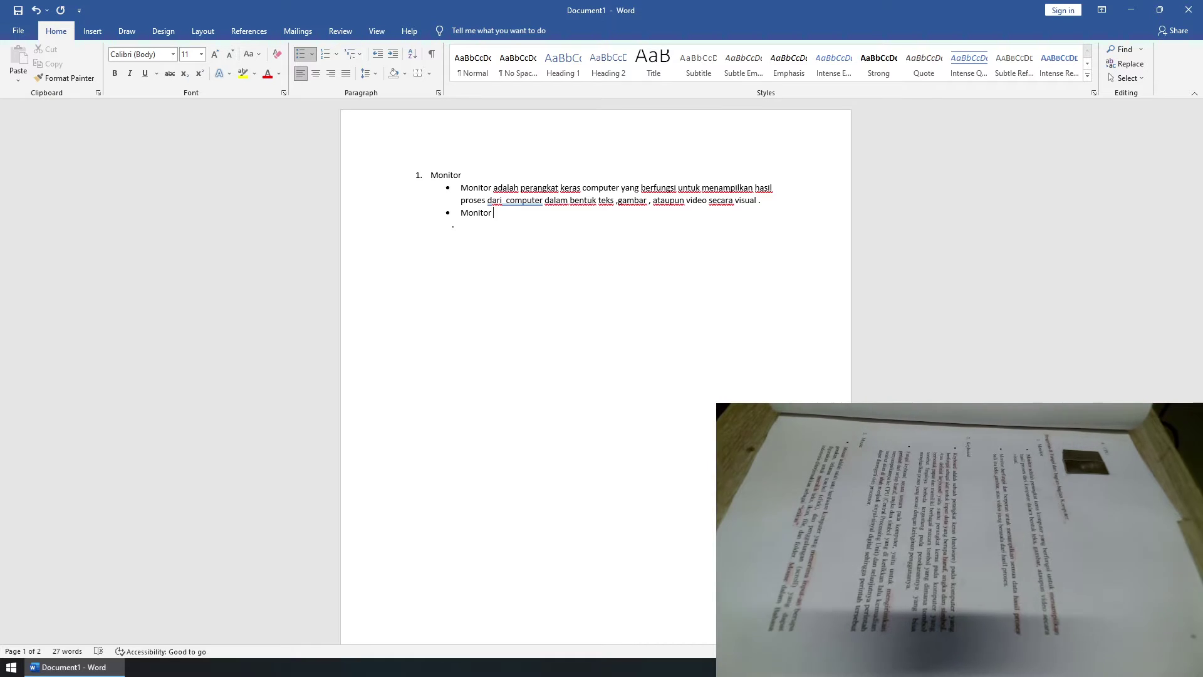
text(be)
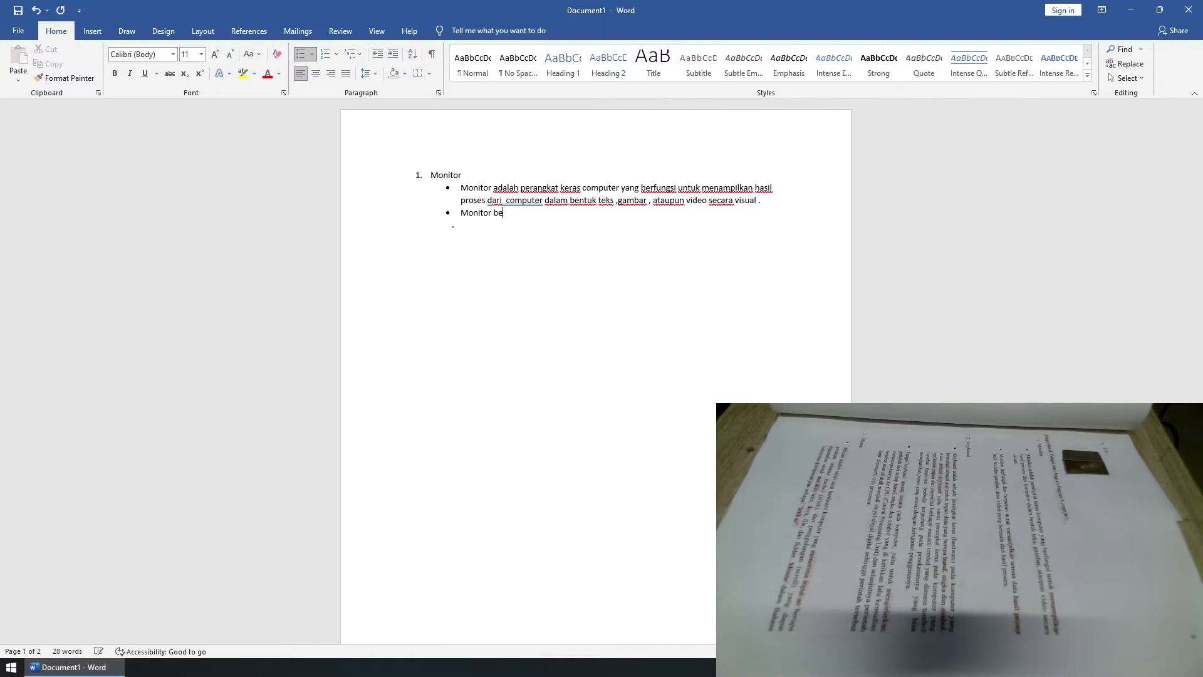
text(rfun)
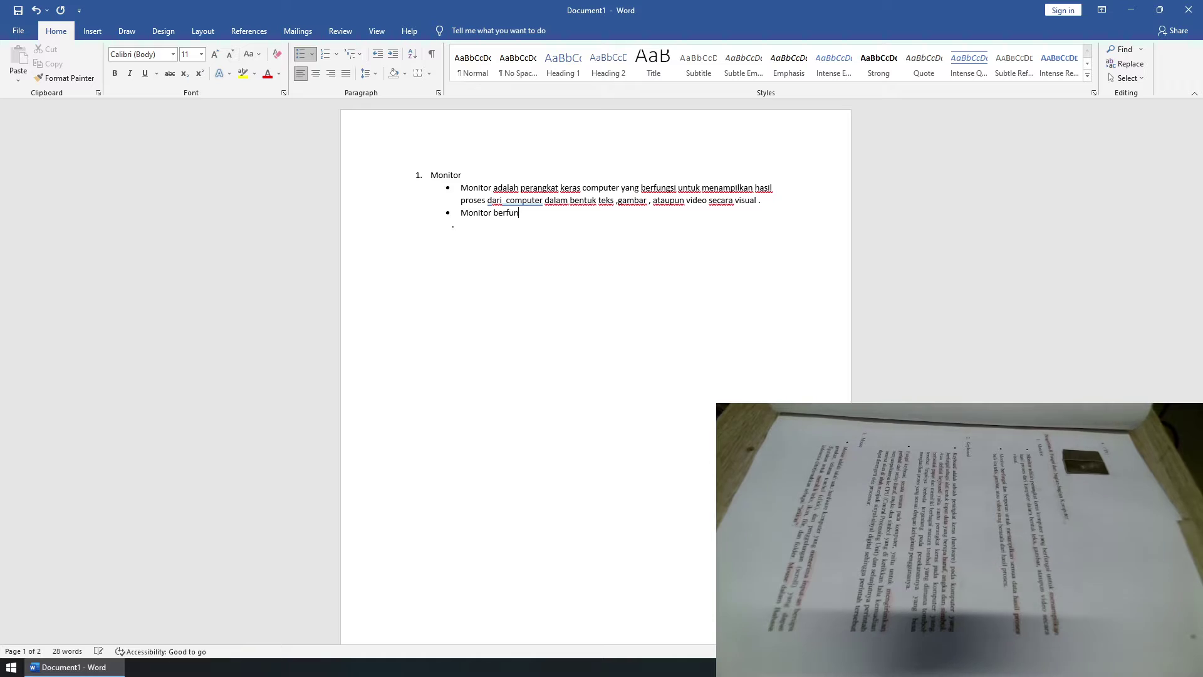
text(gsi)
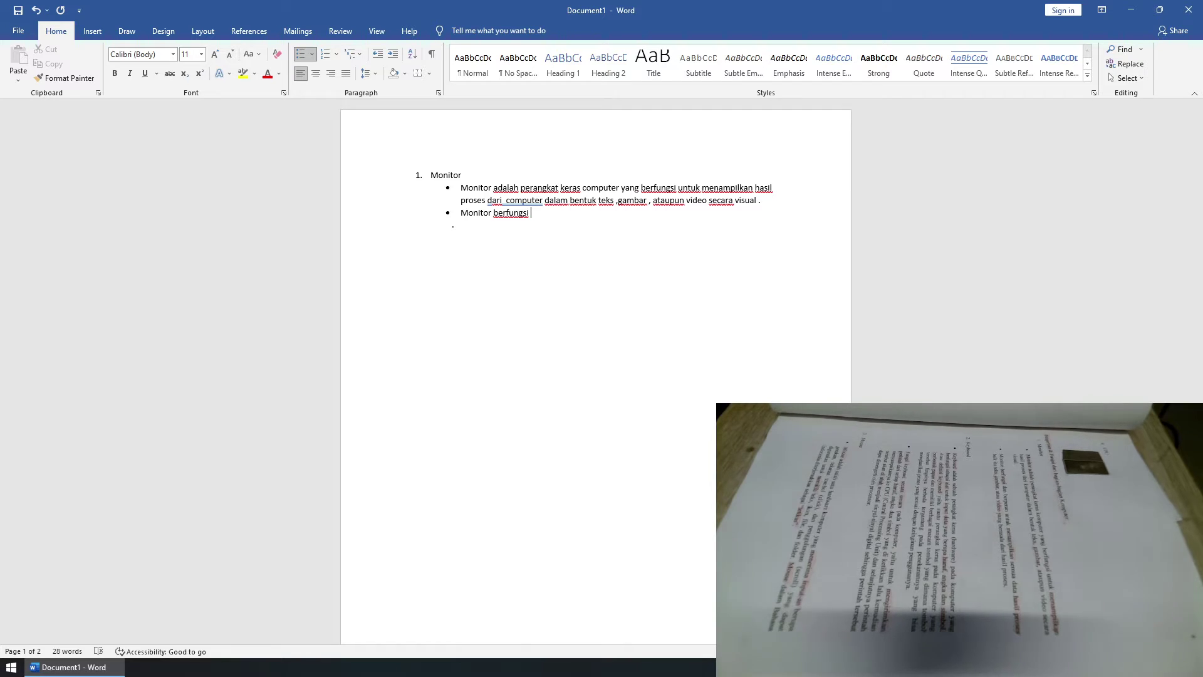
text( dan b)
text(erper)
text(an)
text( un)
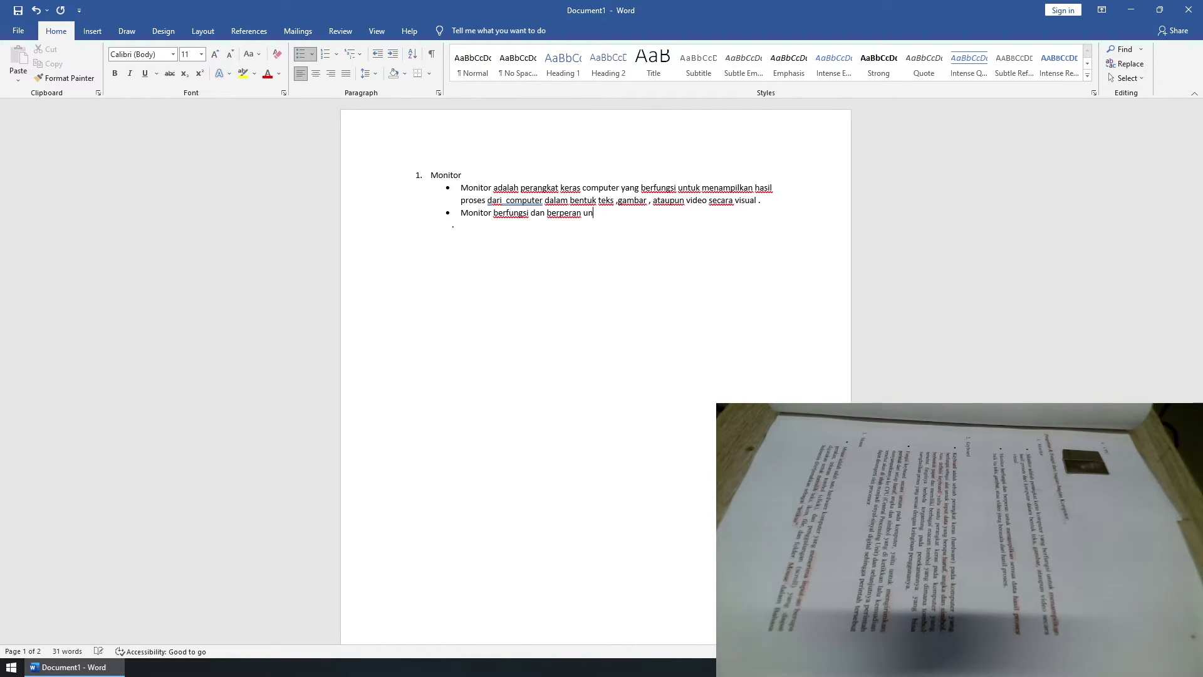
text(tuk )
text(mena)
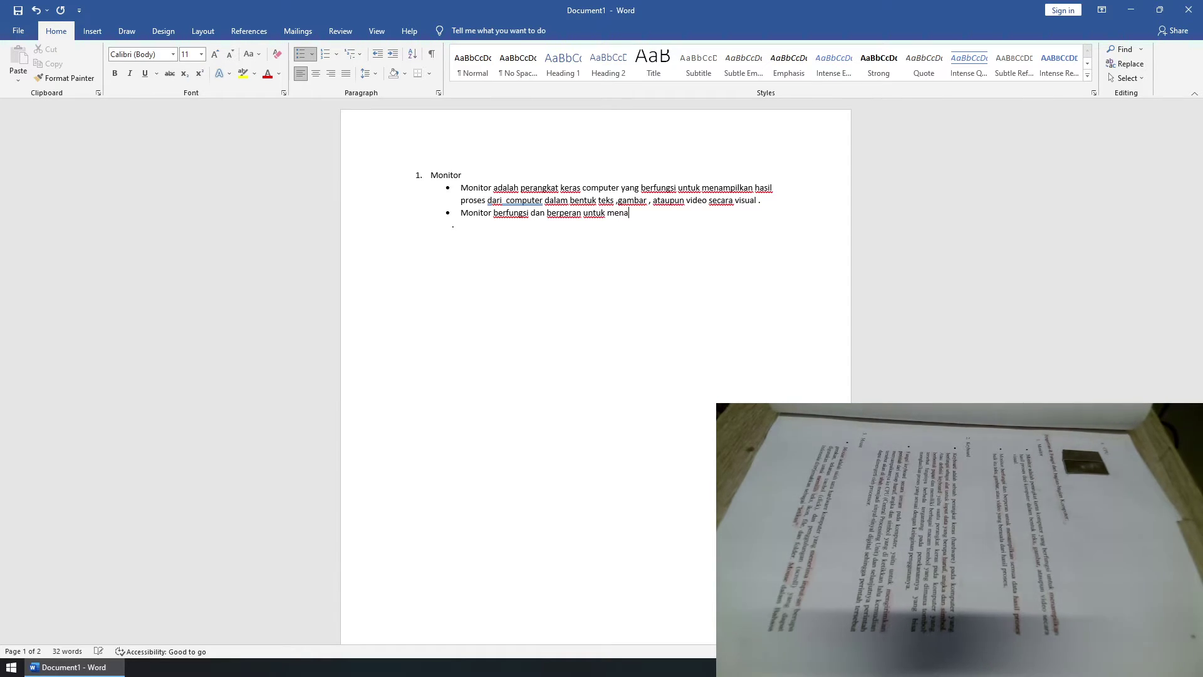
text(mpil)
text(kan)
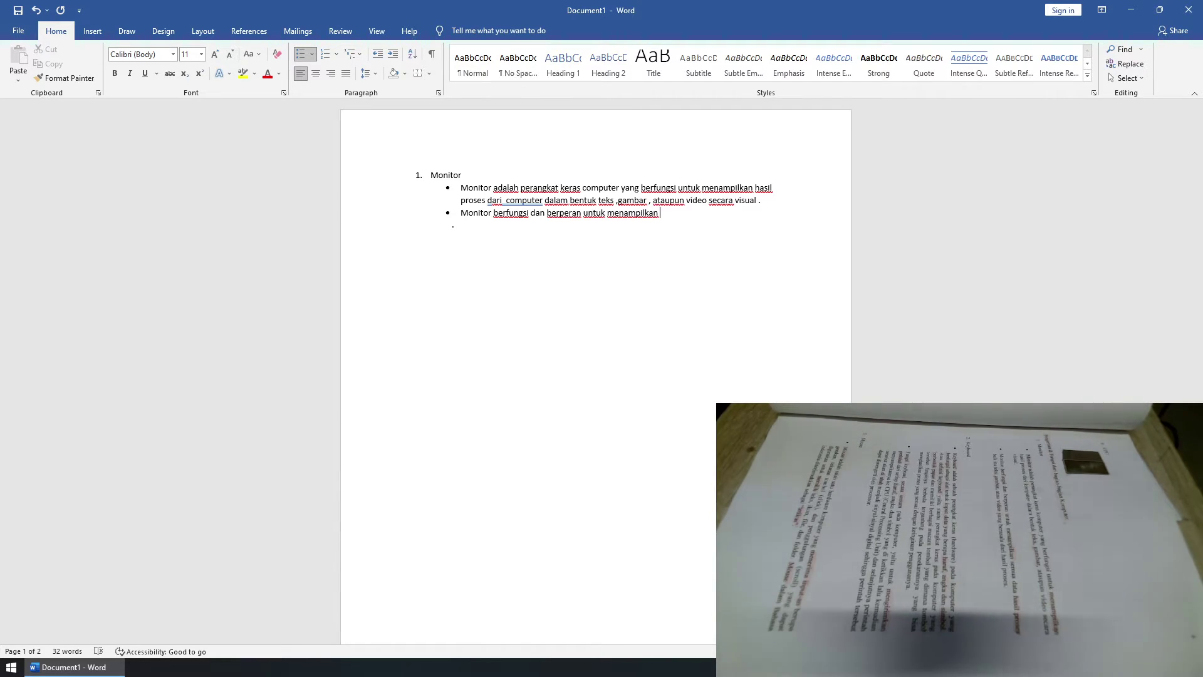
text(sem)
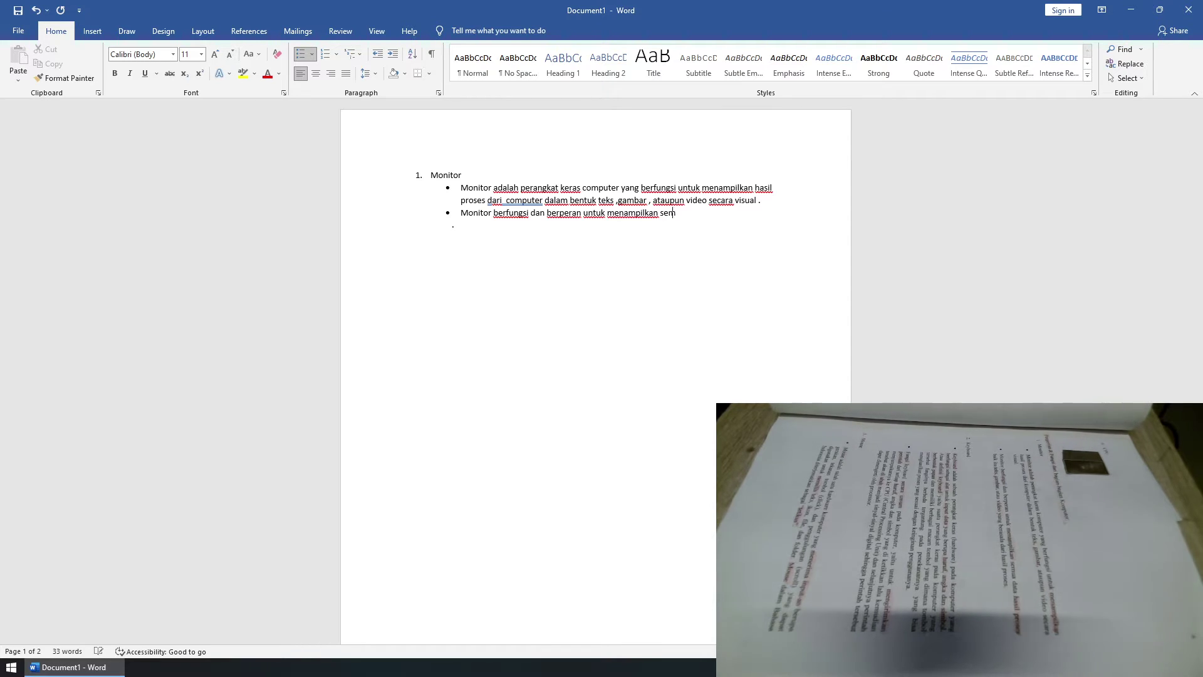
text(ua )
text(dat)
text(a)
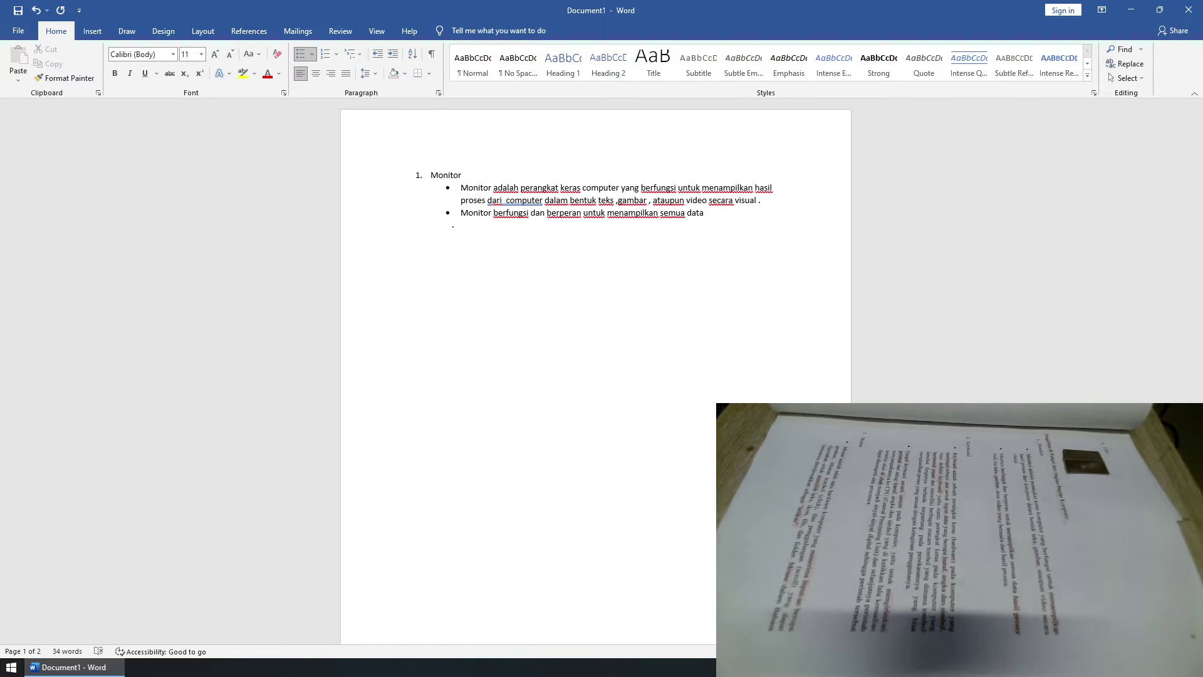
text(hasi)
text(l pro)
text(ses)
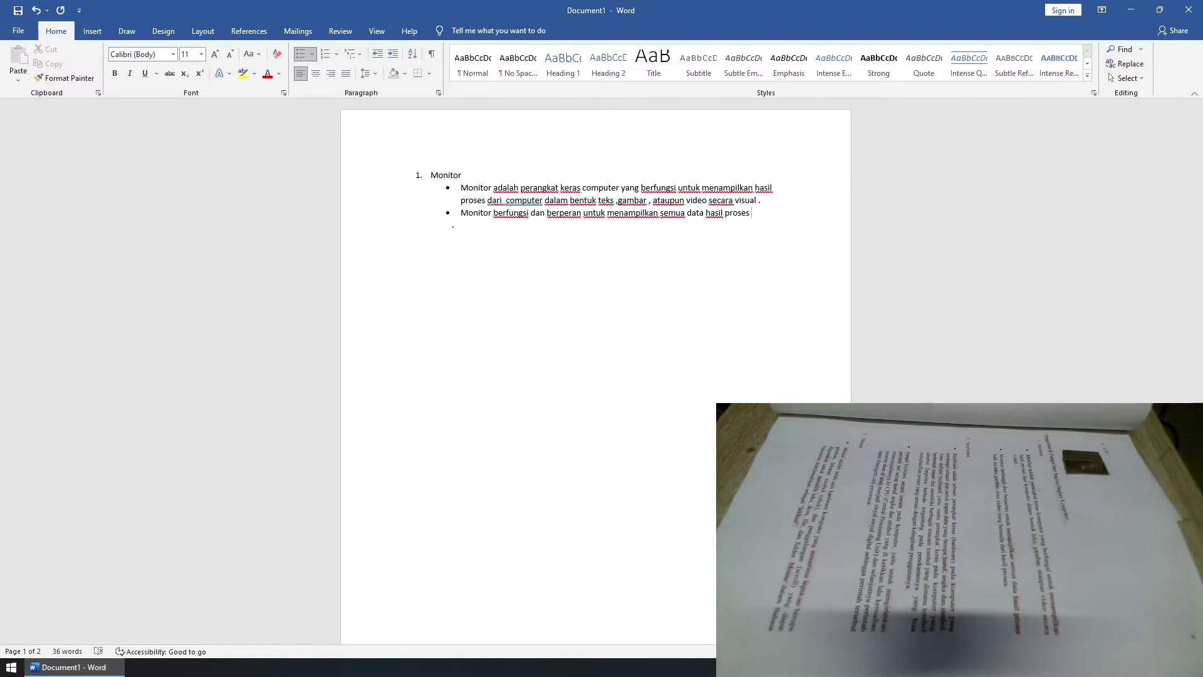
text(bai)
text(k i)
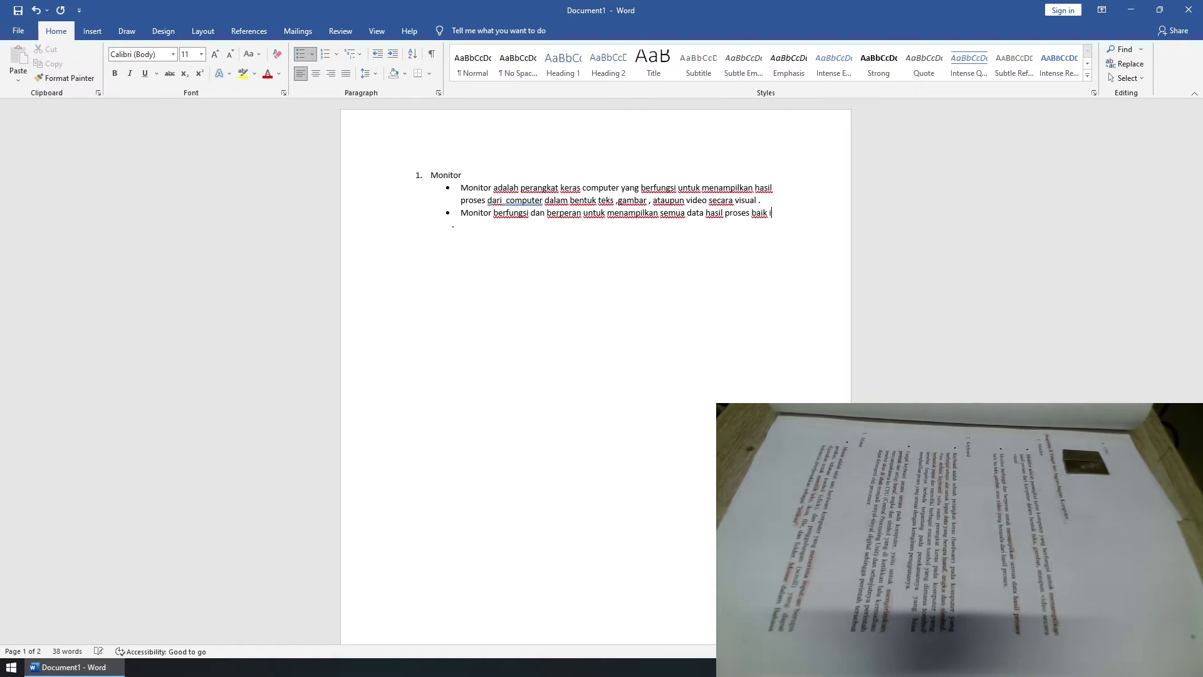
text(tu te)
text(ks)
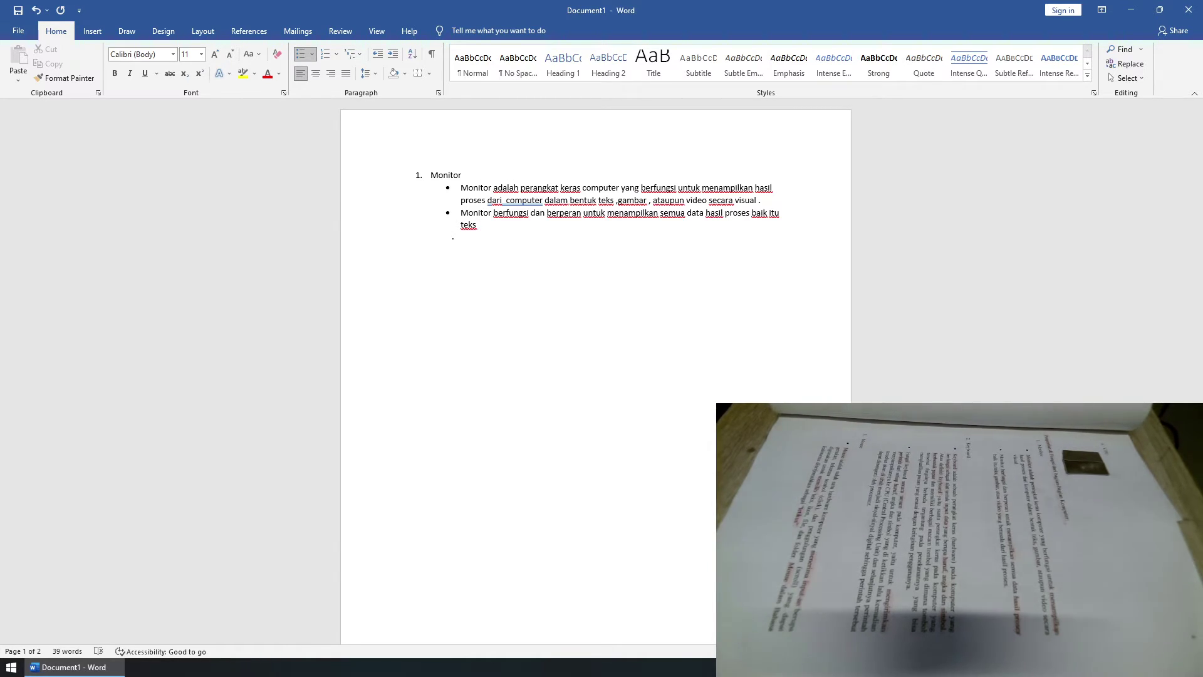
text(,)
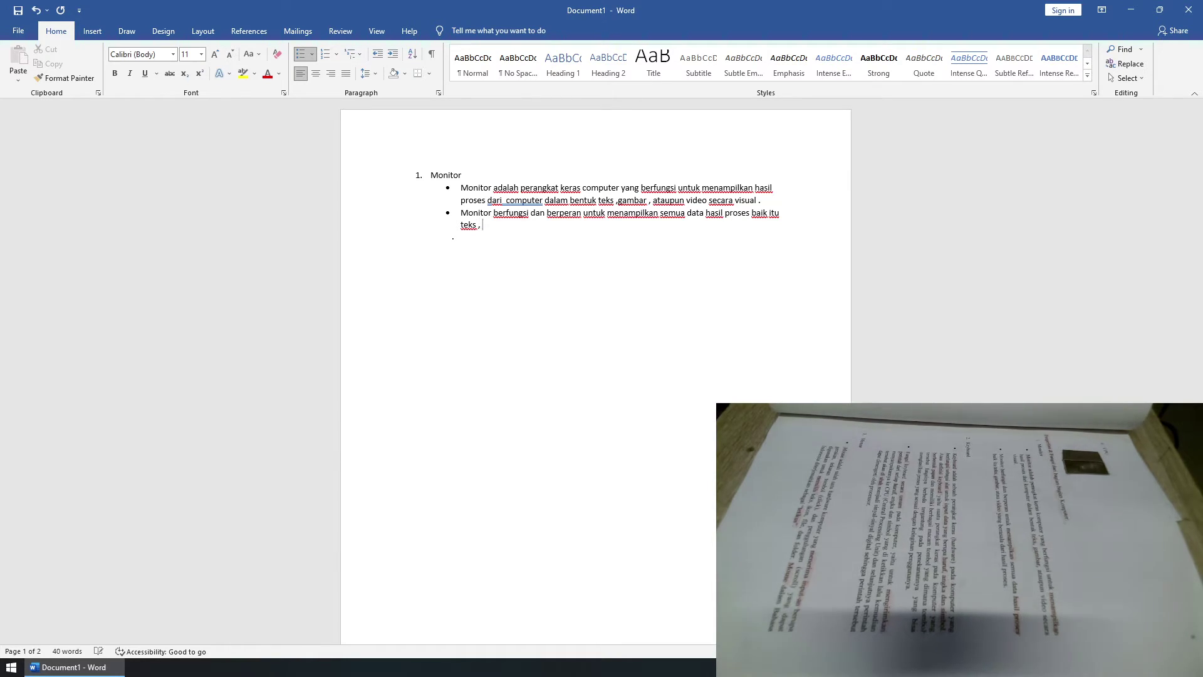
text( gam)
text(bar)
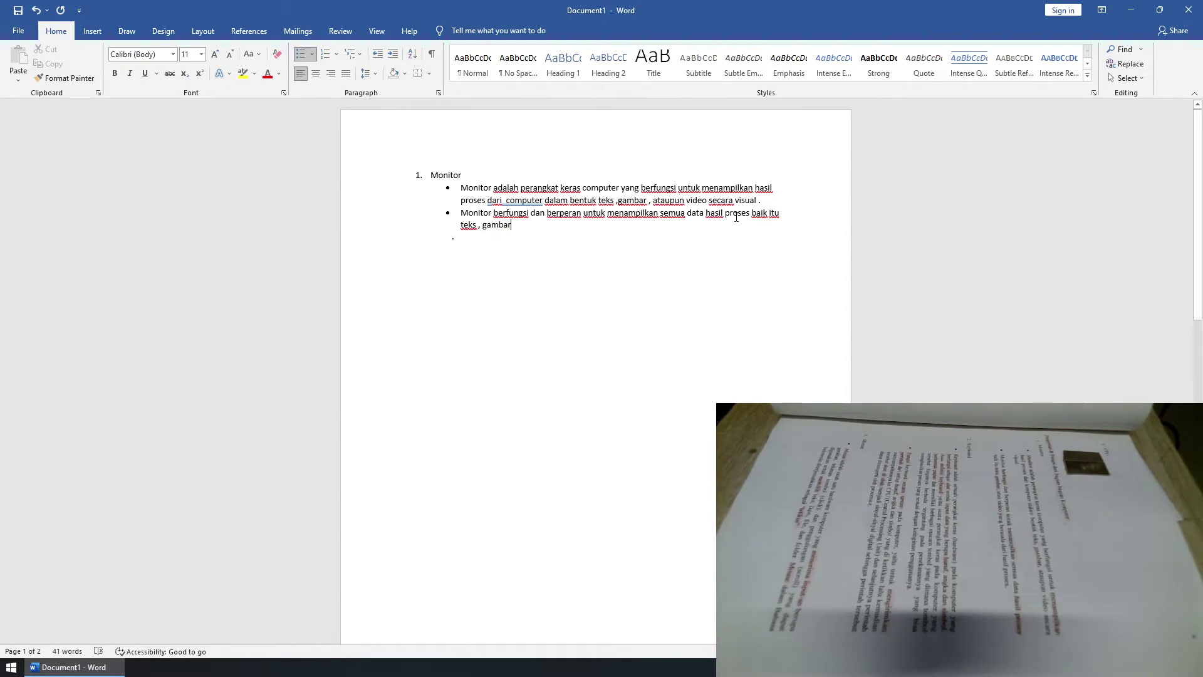
text(,)
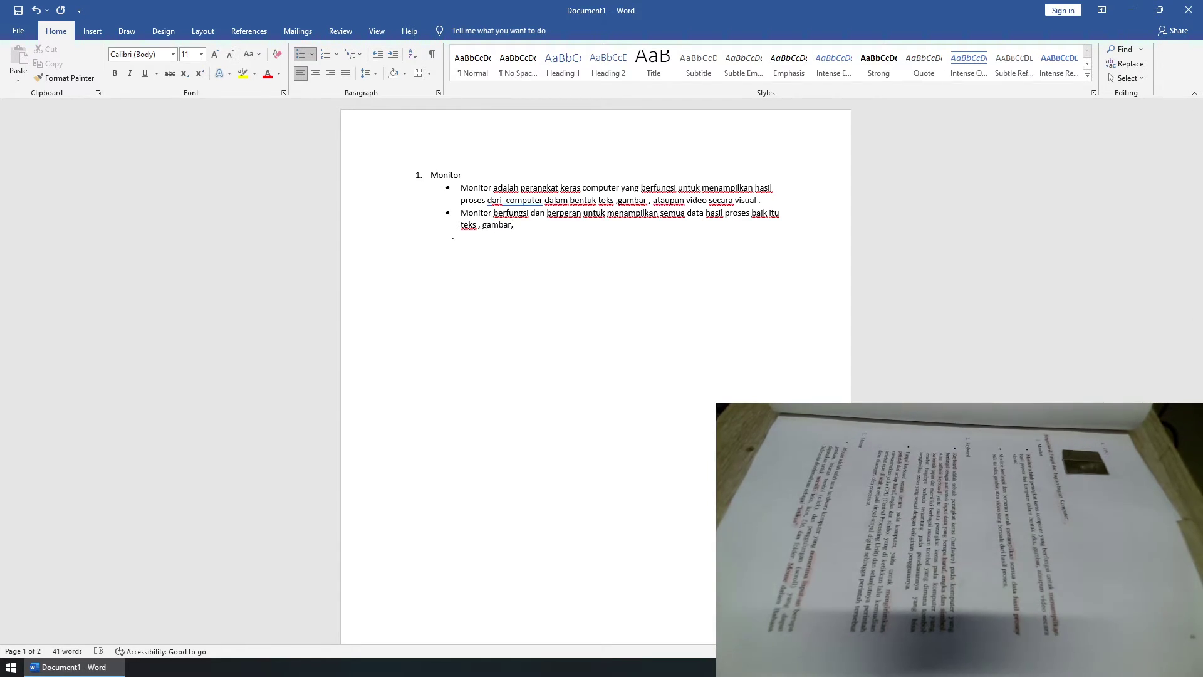
text( at)
text(au v)
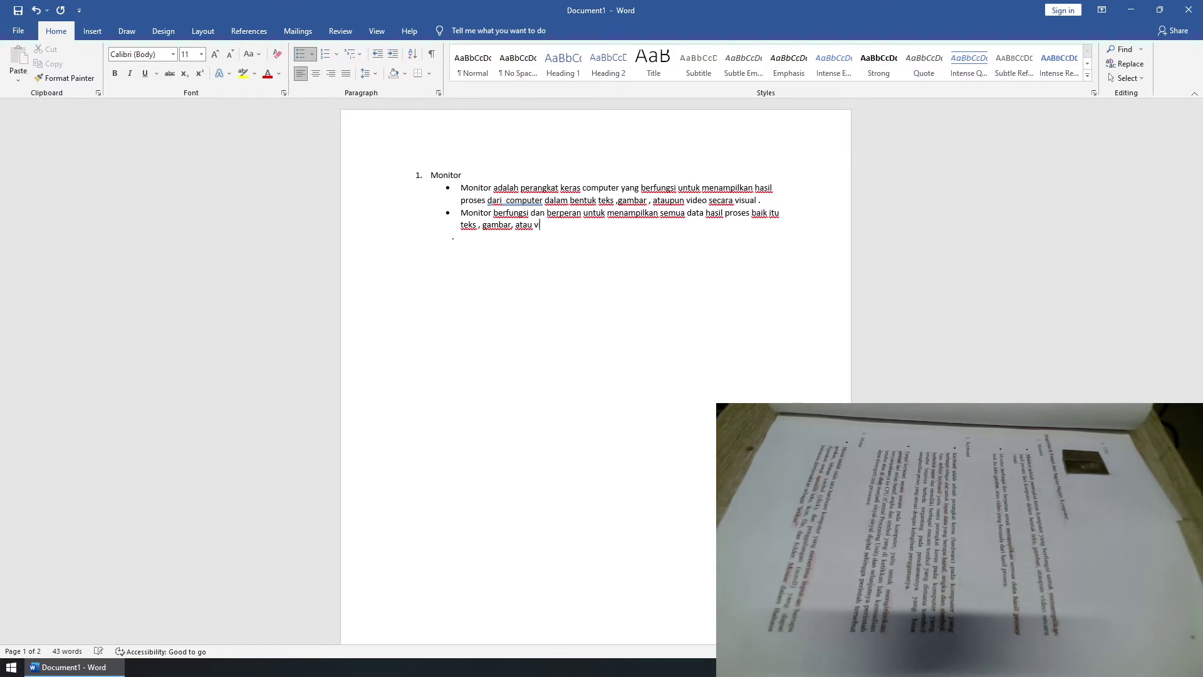
text(ideo)
text( yan)
text(g beras)
text(al)
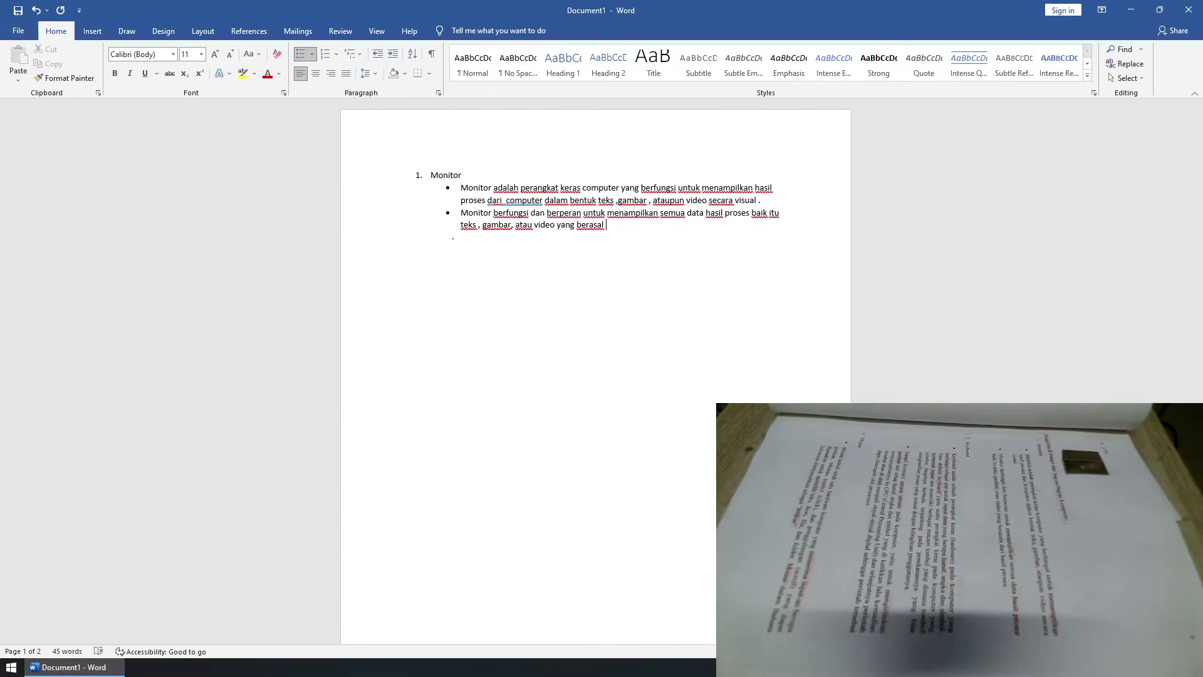
text(da)
text(ri)
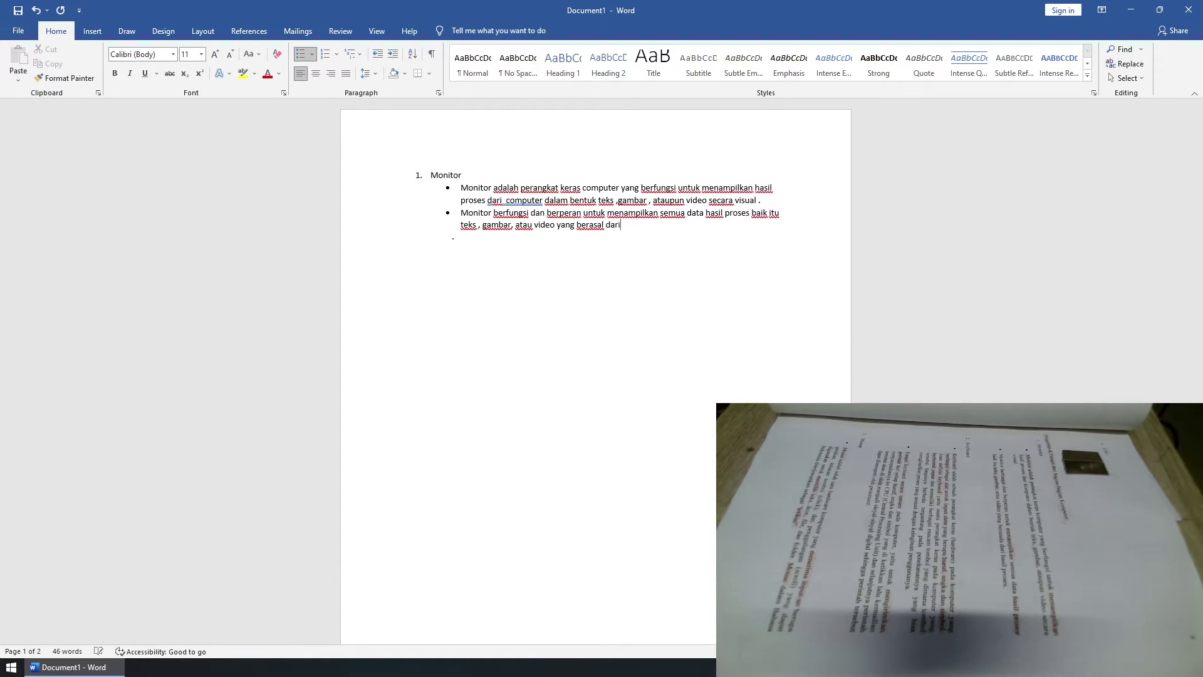
text( ha)
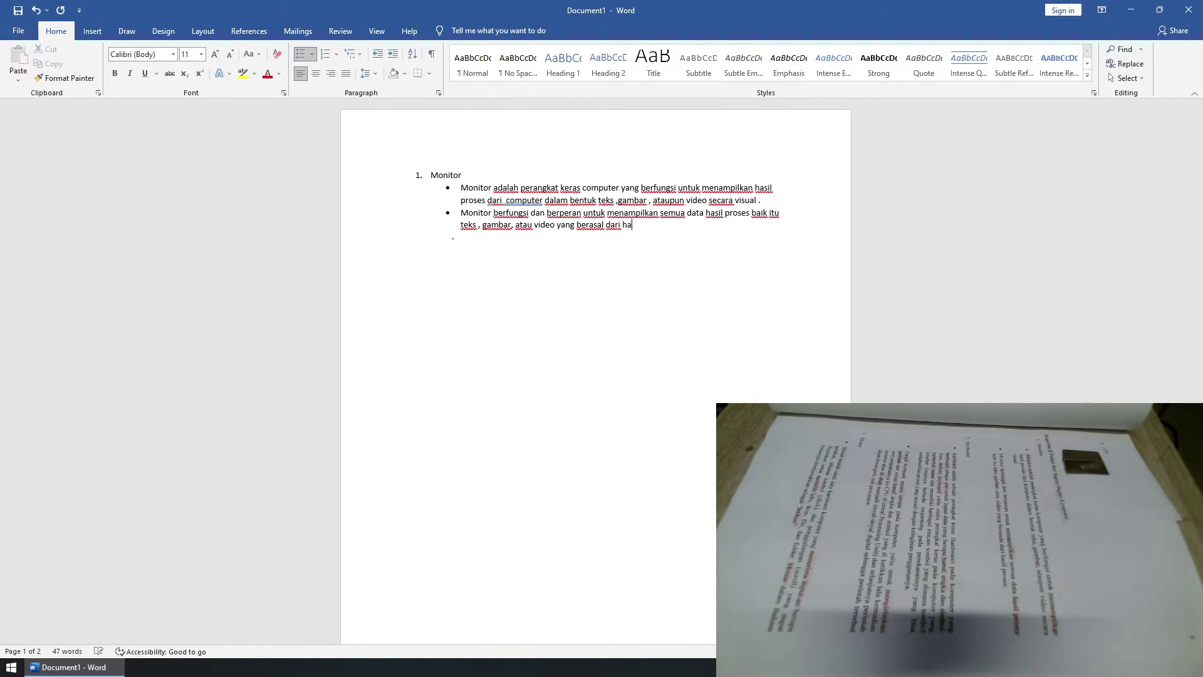
text(sil )
text(prose)
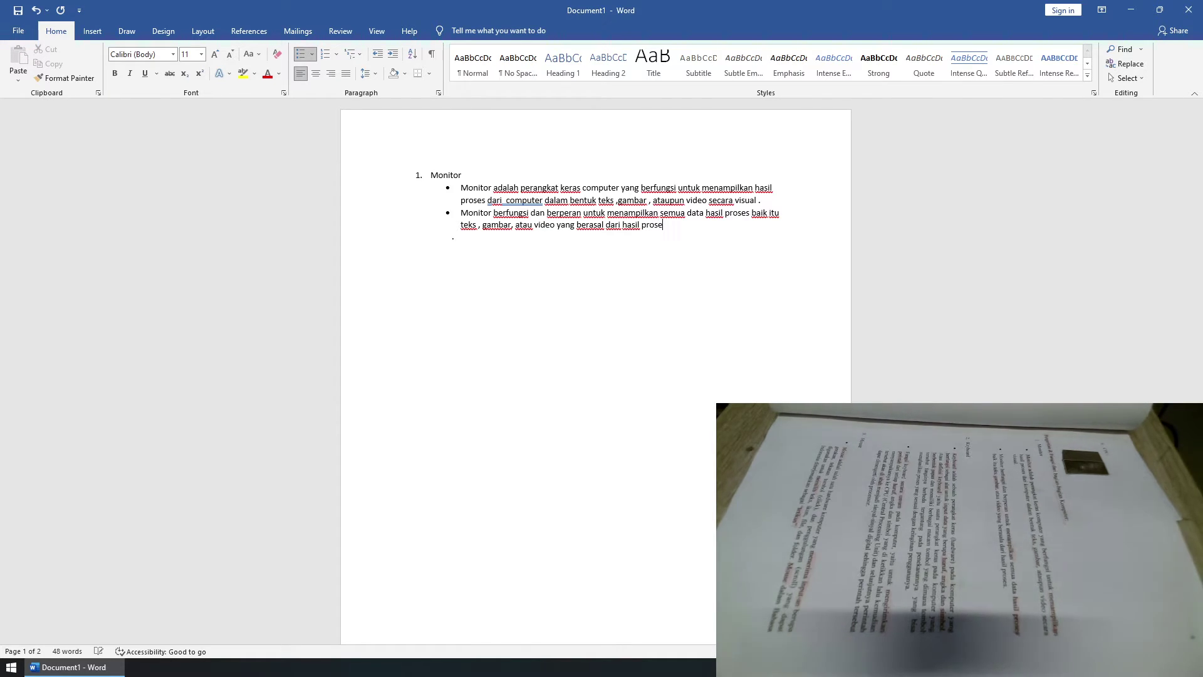
text(s)
text(.)
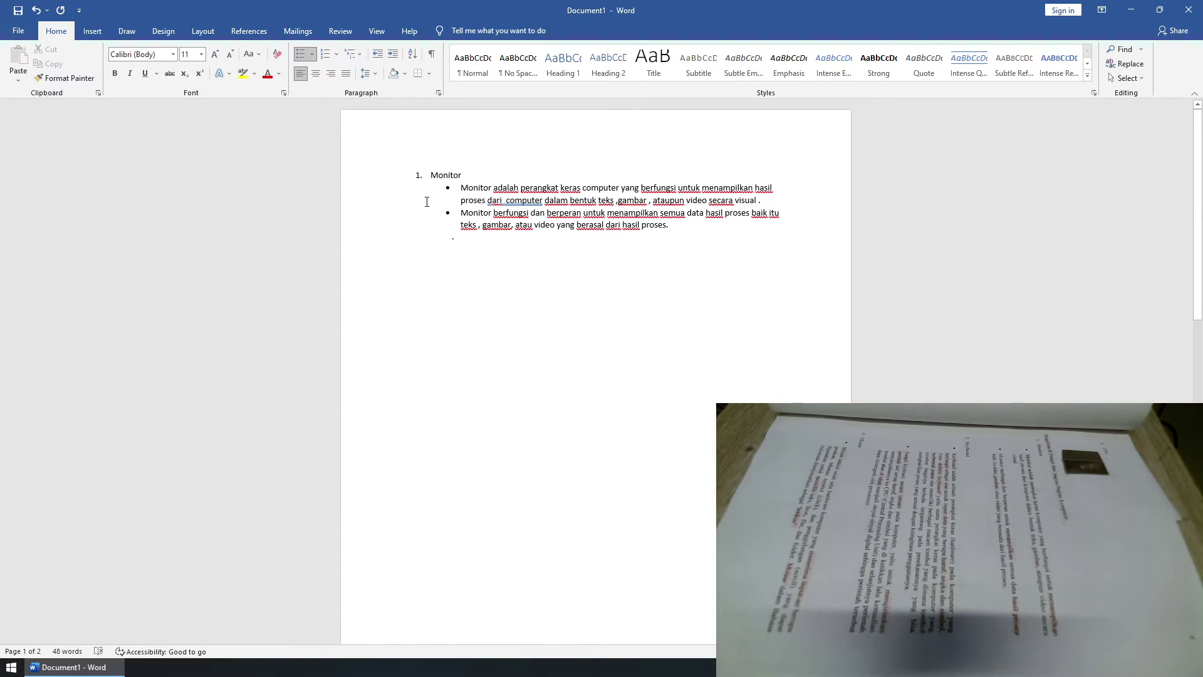
Add new paragraphs after 'proses.' below the Monitor bullets.
click(417, 257)
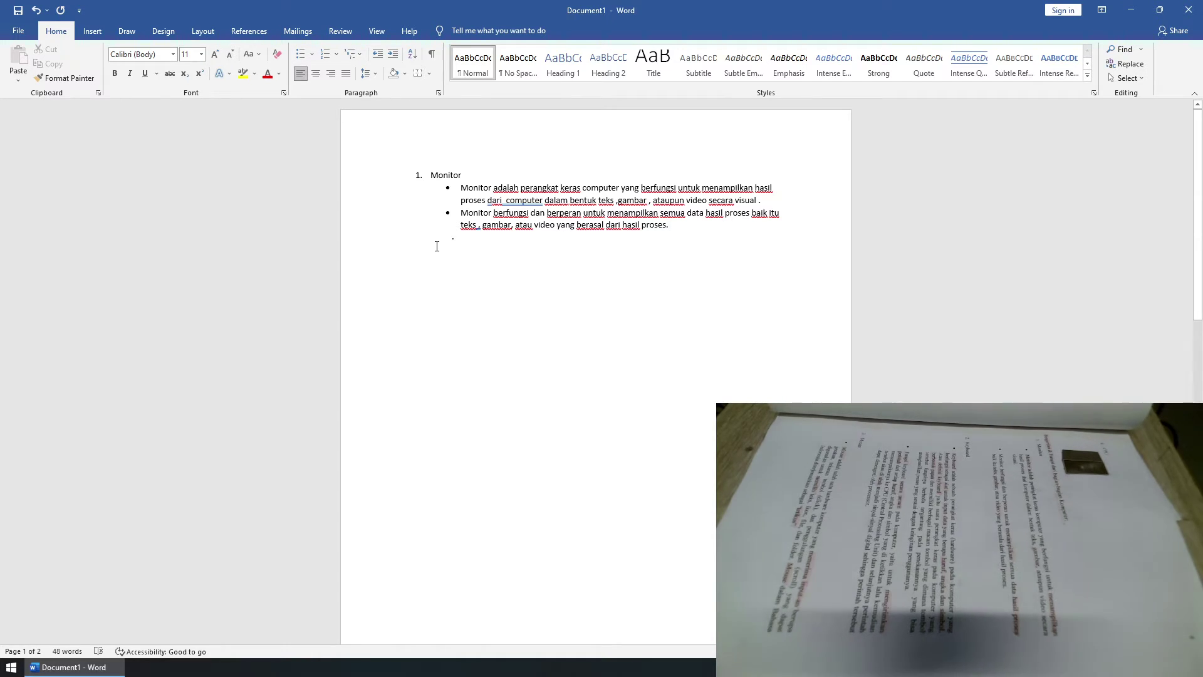
click(671, 224)
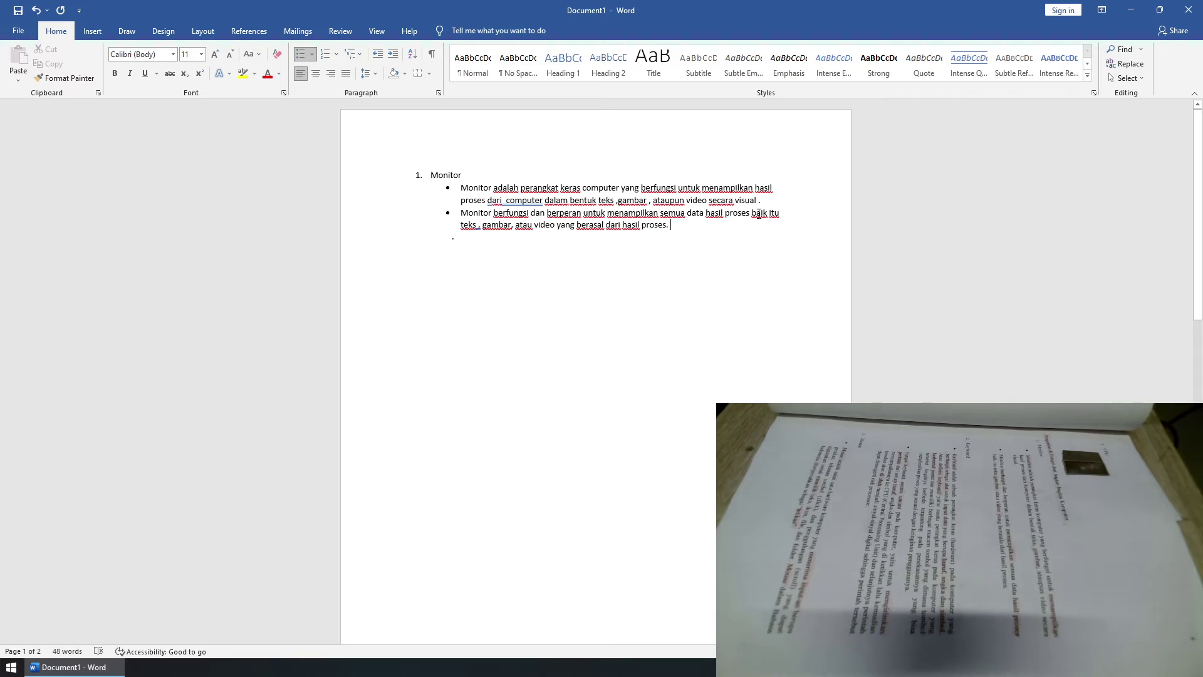
key(Return)
key(Return)
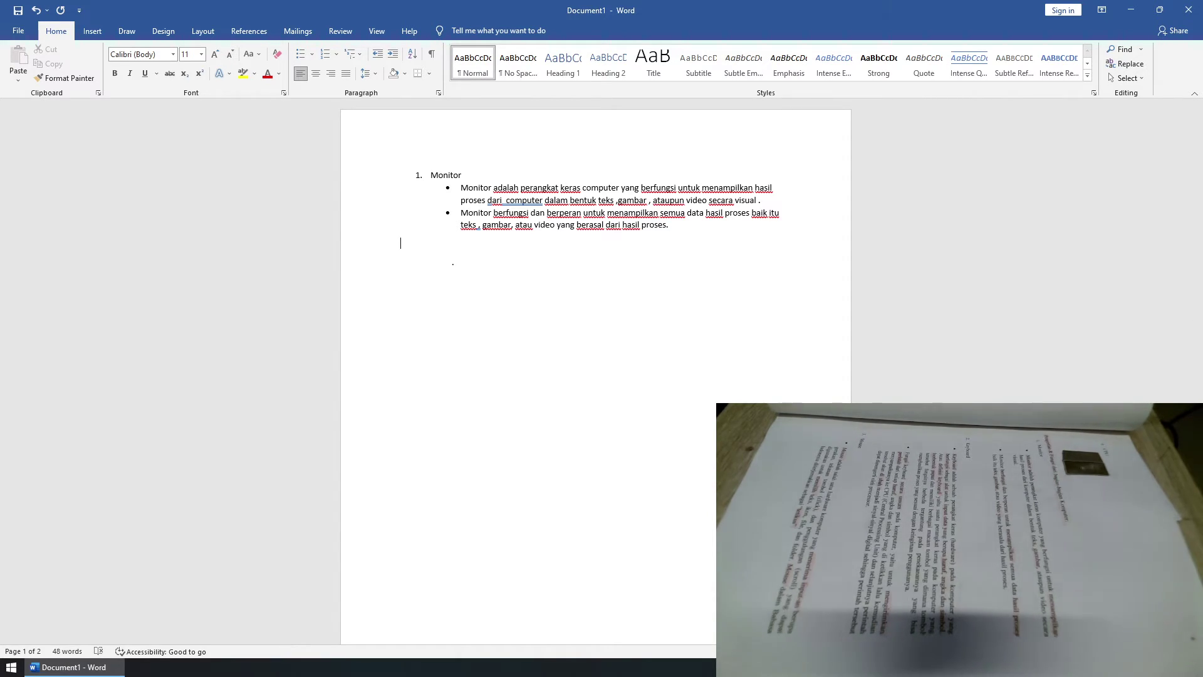
click(675, 235)
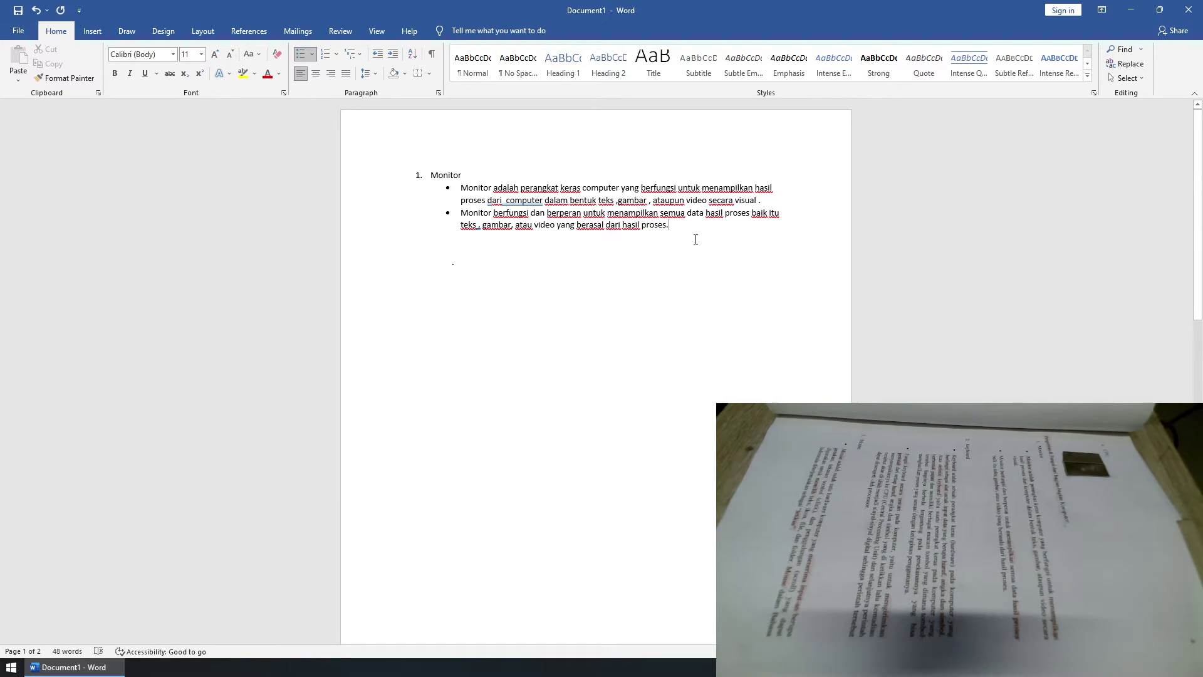
key(Return)
key(Return)
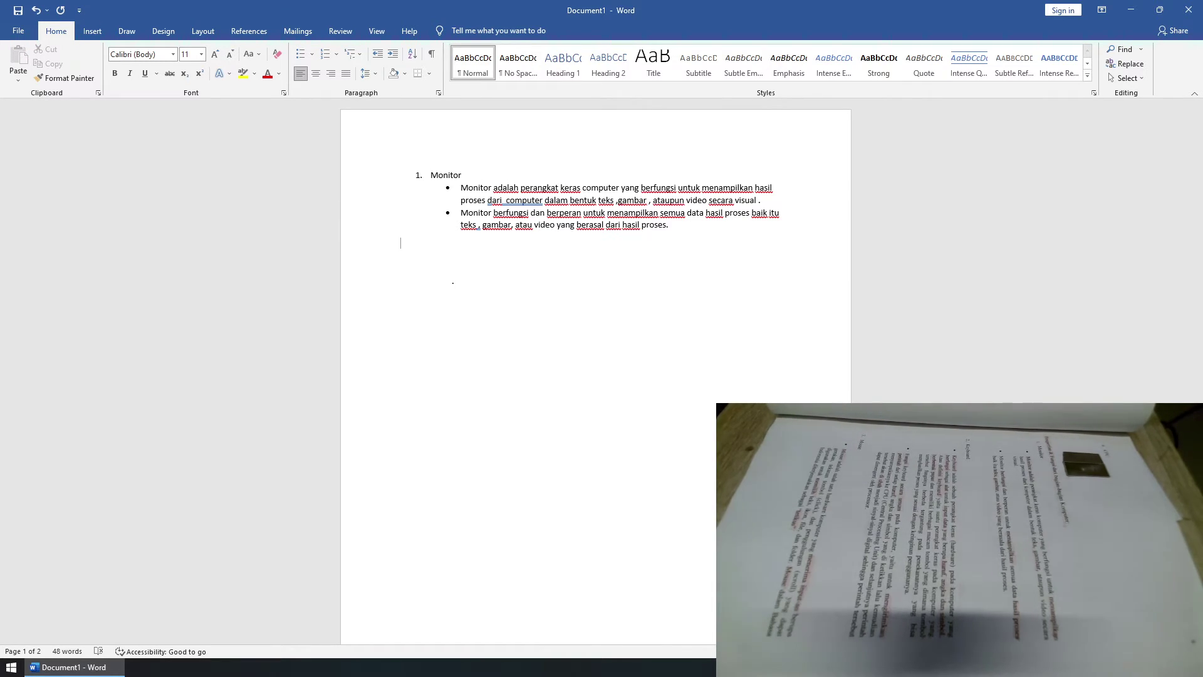
Tidy the extra empty lines and place the cursor on the plain unbulleted line below the list.
drag(458, 285, 423, 253)
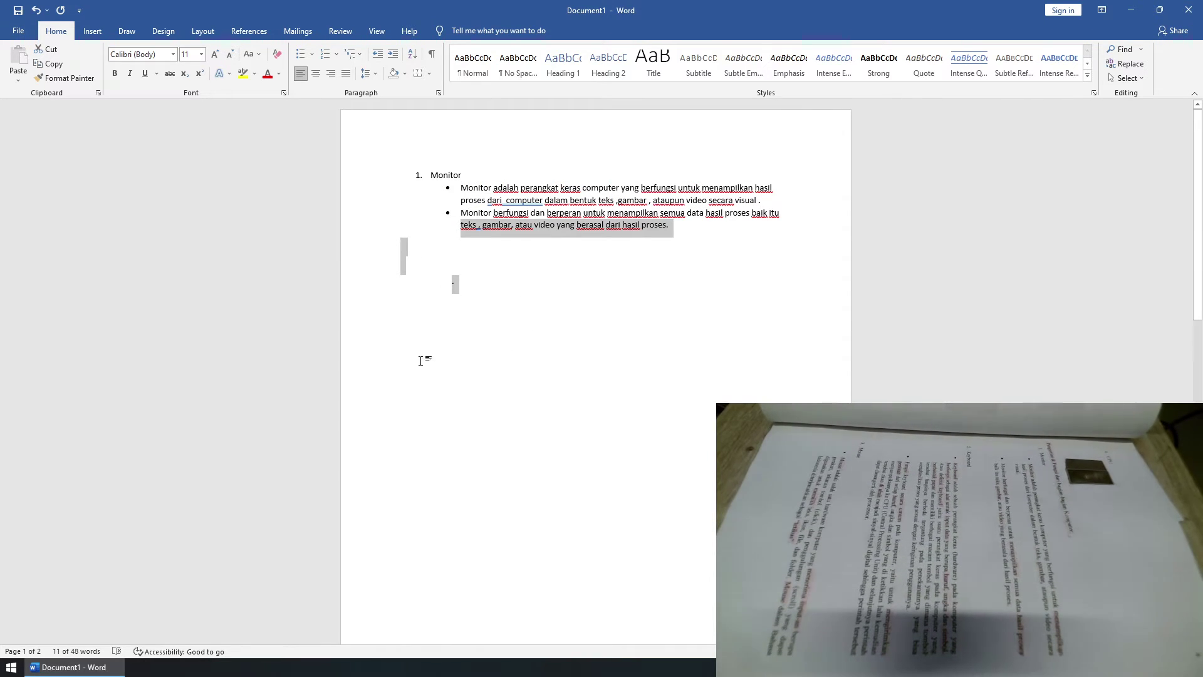
click(414, 251)
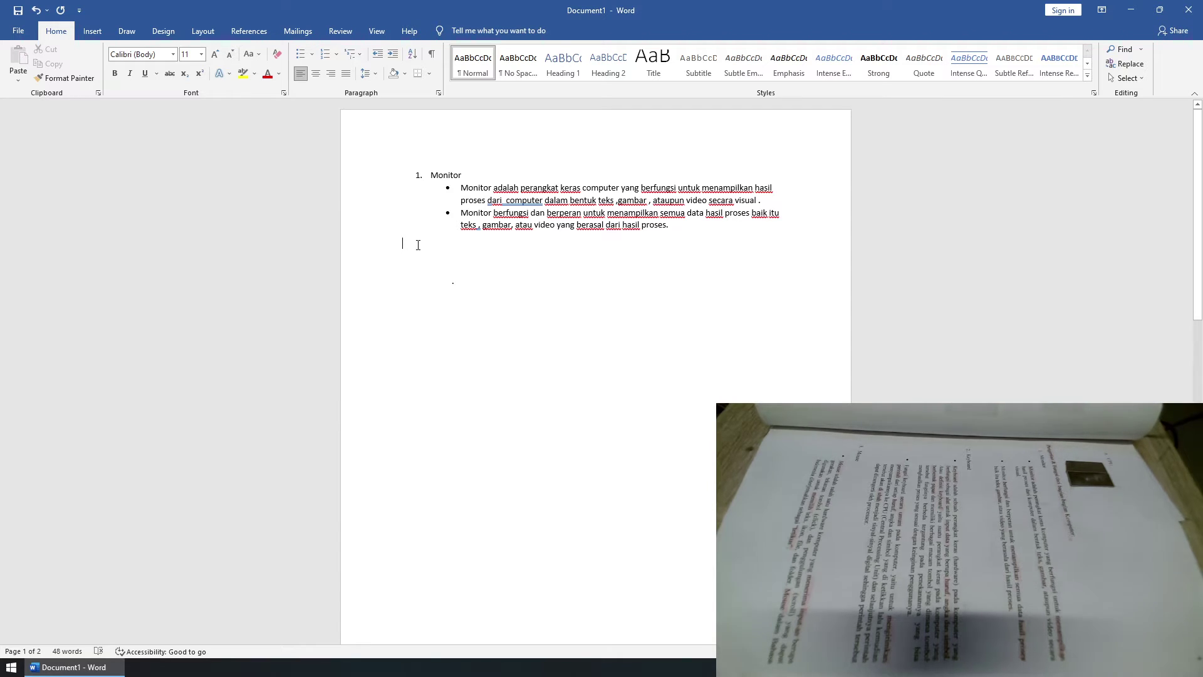
double_click(418, 245)
click(421, 244)
click(418, 175)
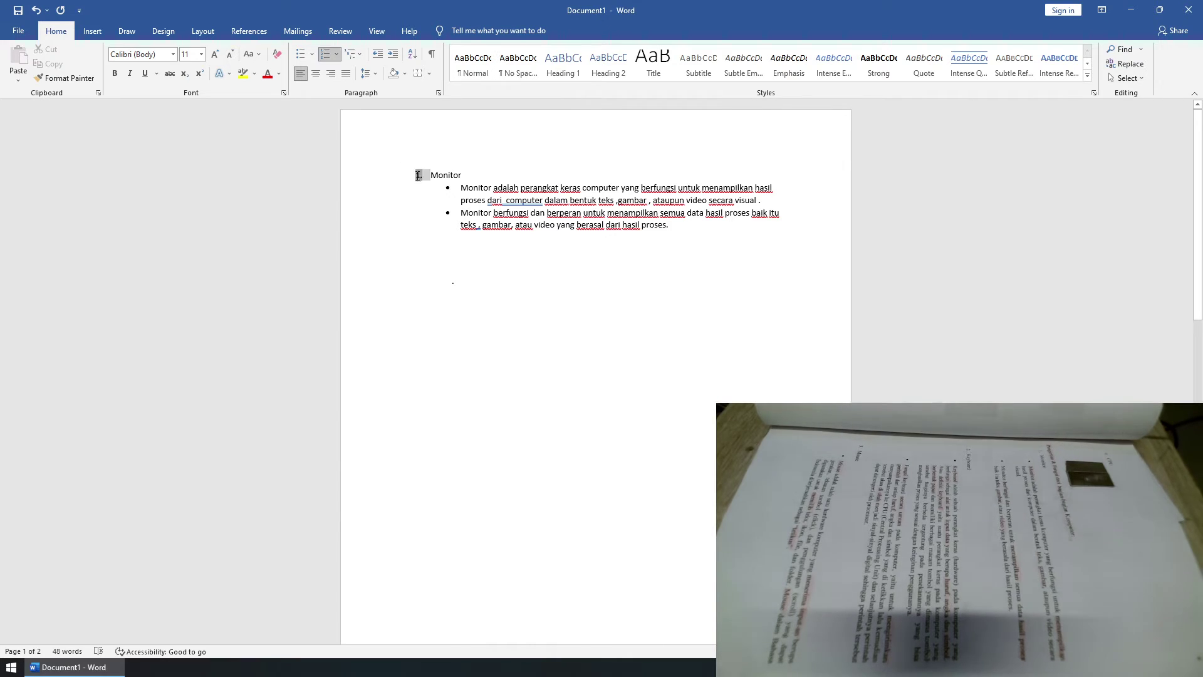
click(419, 234)
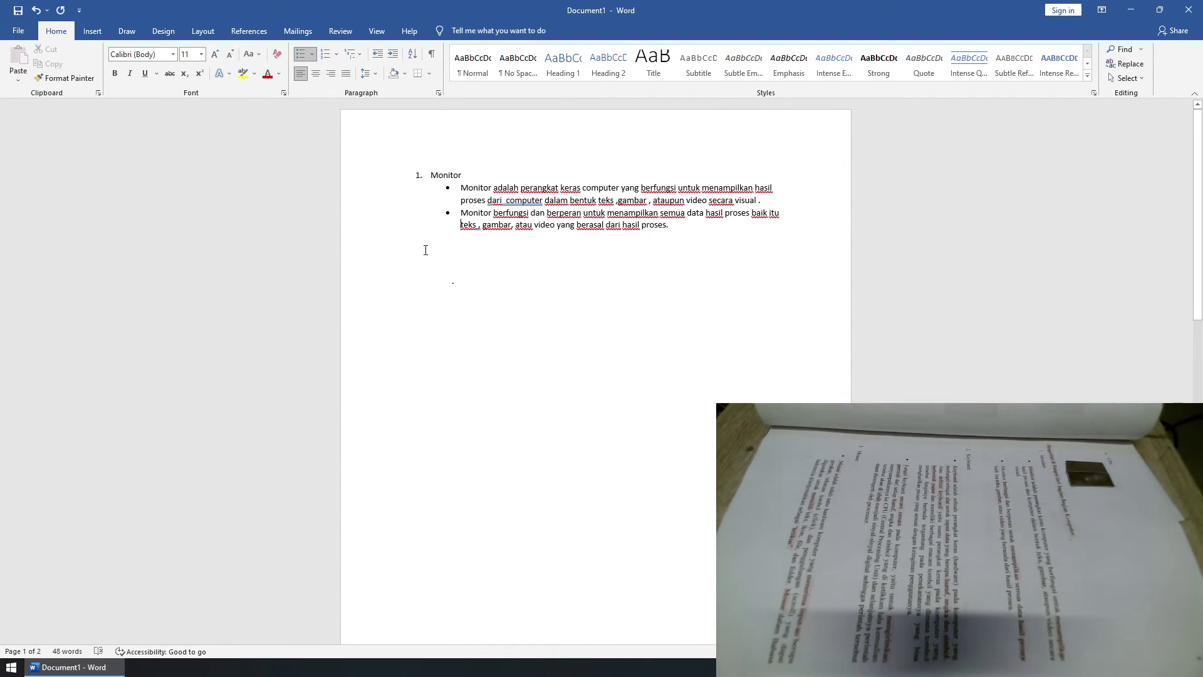
click(424, 246)
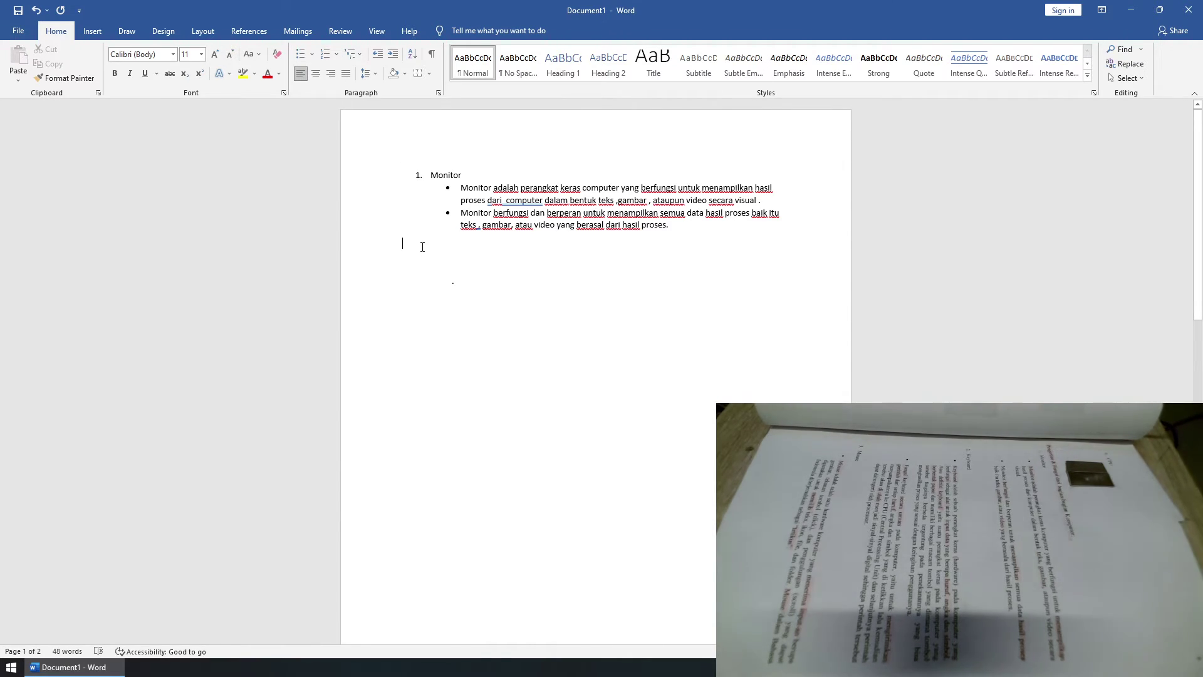
Continue the numbered list with item 2, 'Keyboard', fixing the typo 'Keyboart'.
click(323, 54)
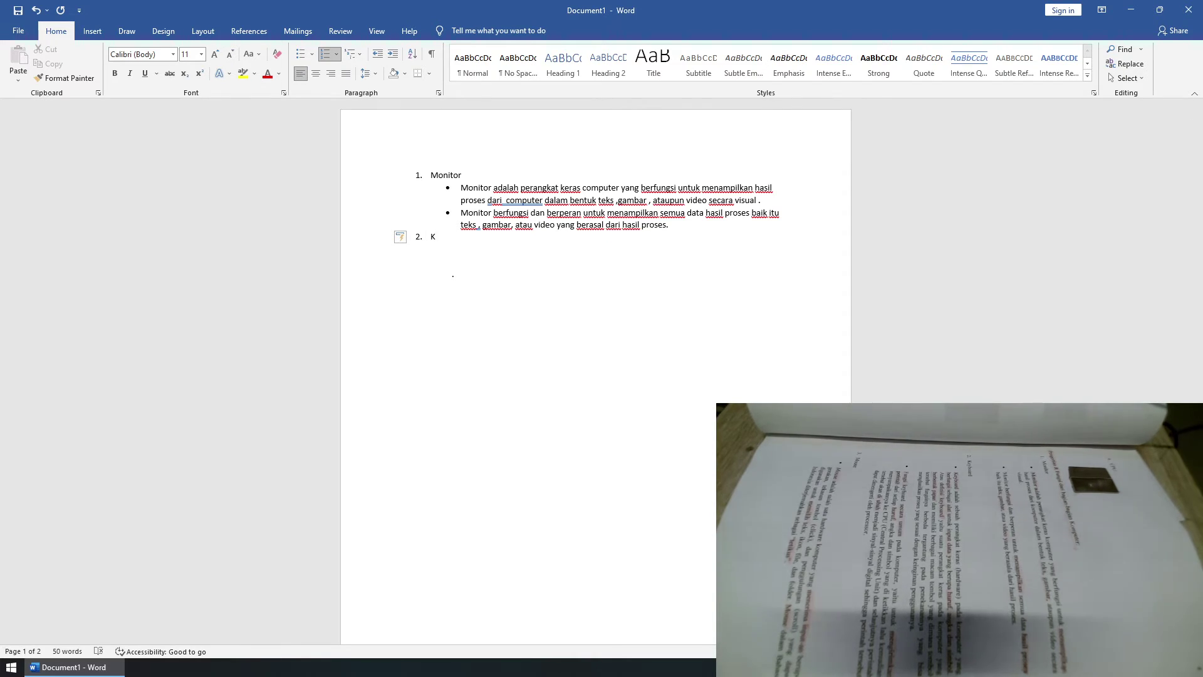
text(Keyboa)
text(rt)
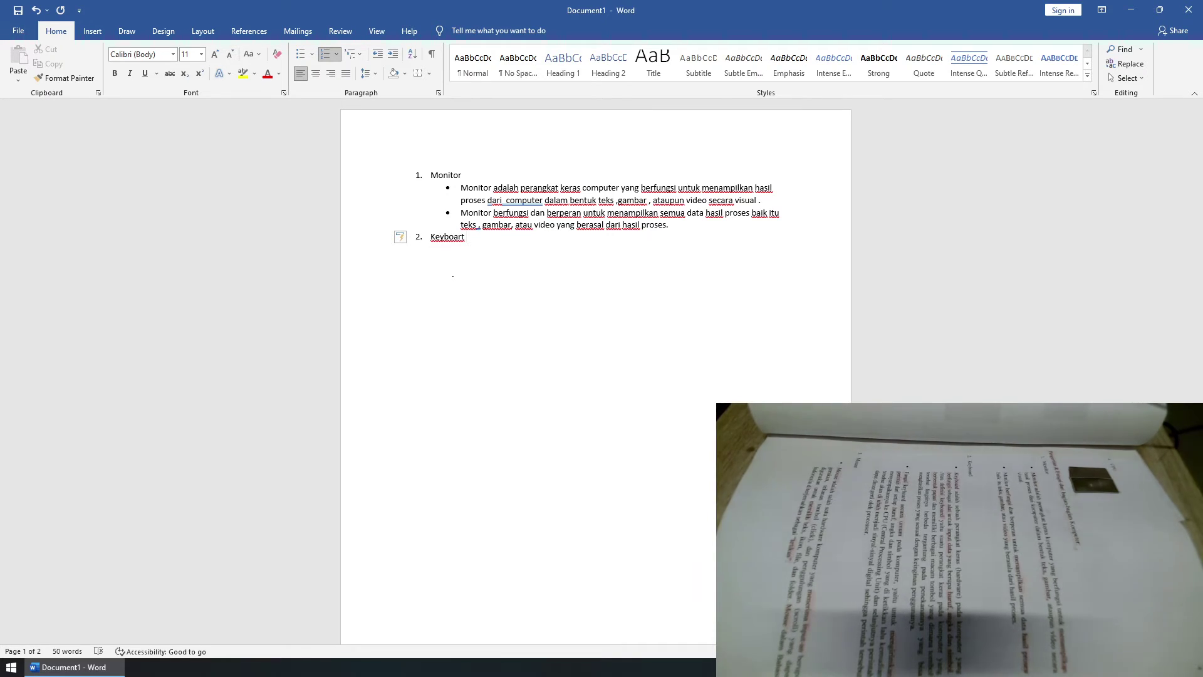
key(BackSpace)
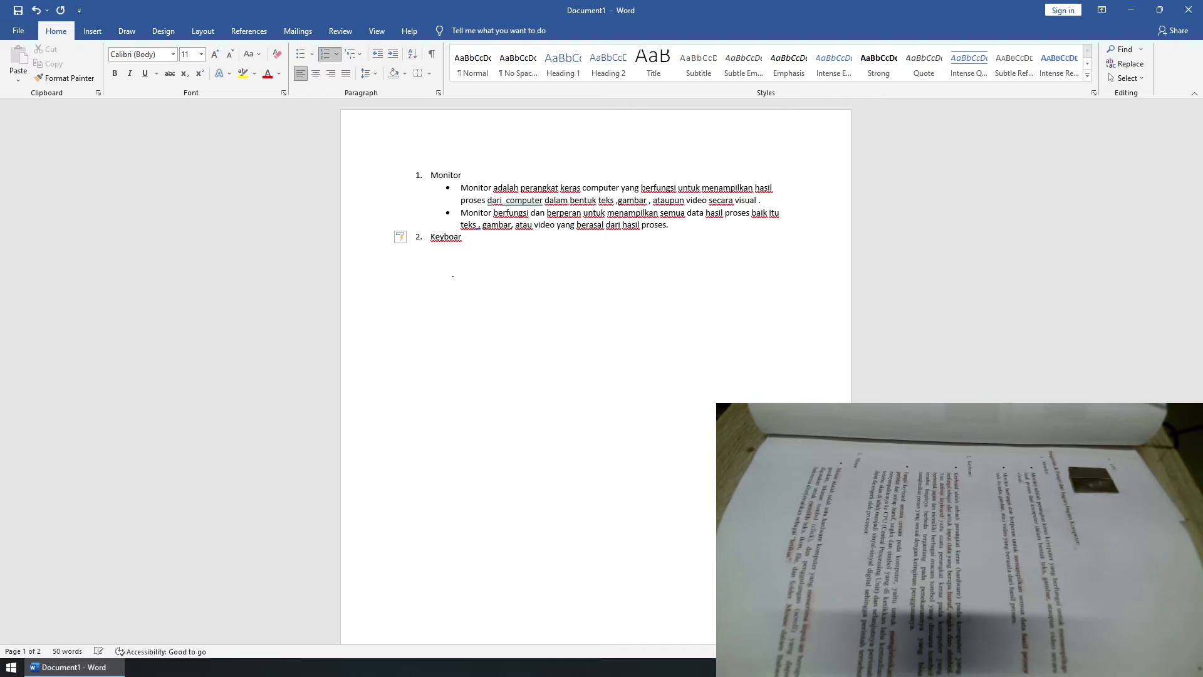
text(d)
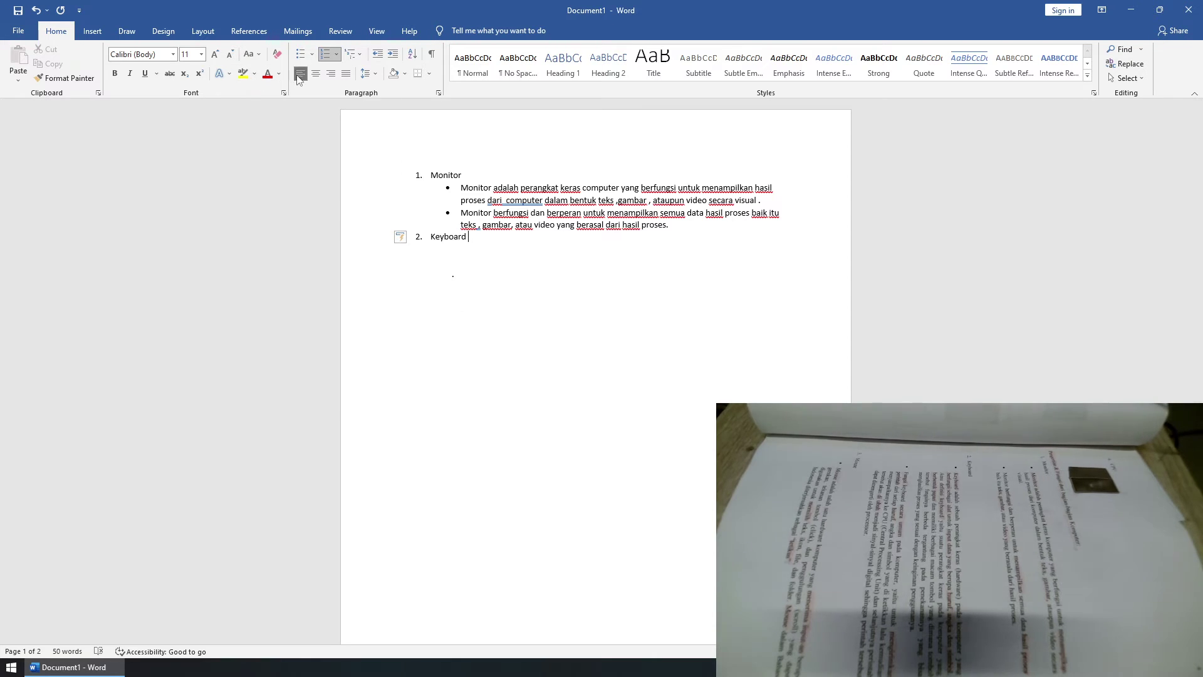
Rework the line after Keyboard into a new empty numbered item 3.
click(300, 54)
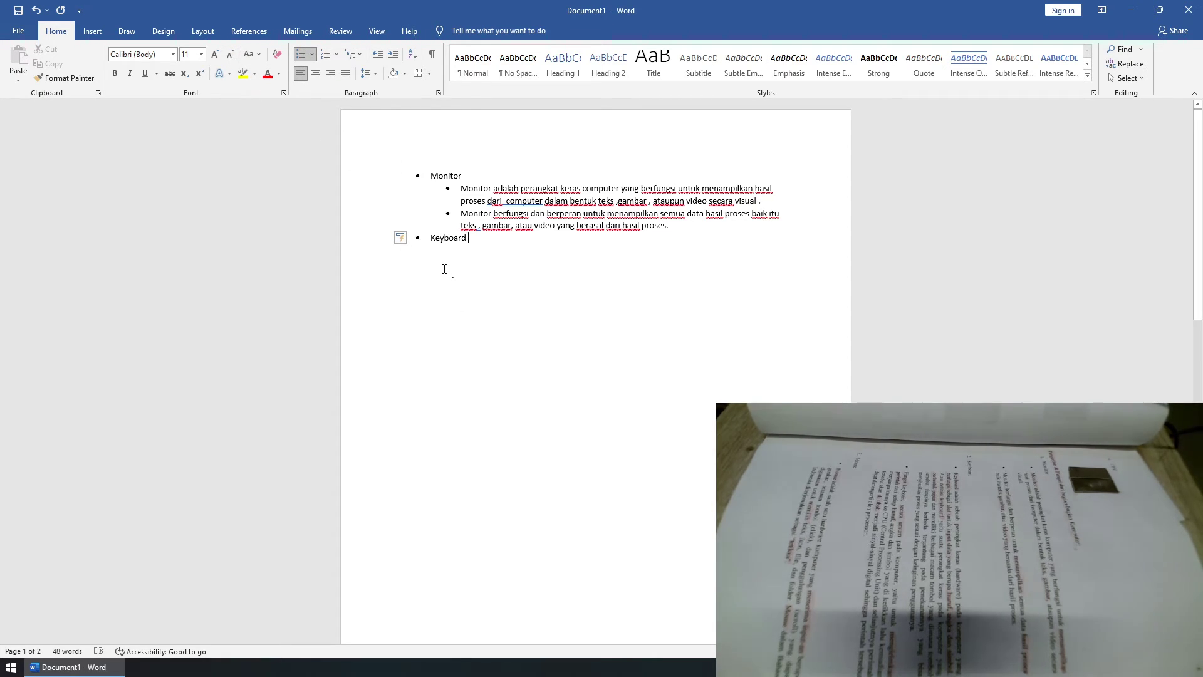
key(Return)
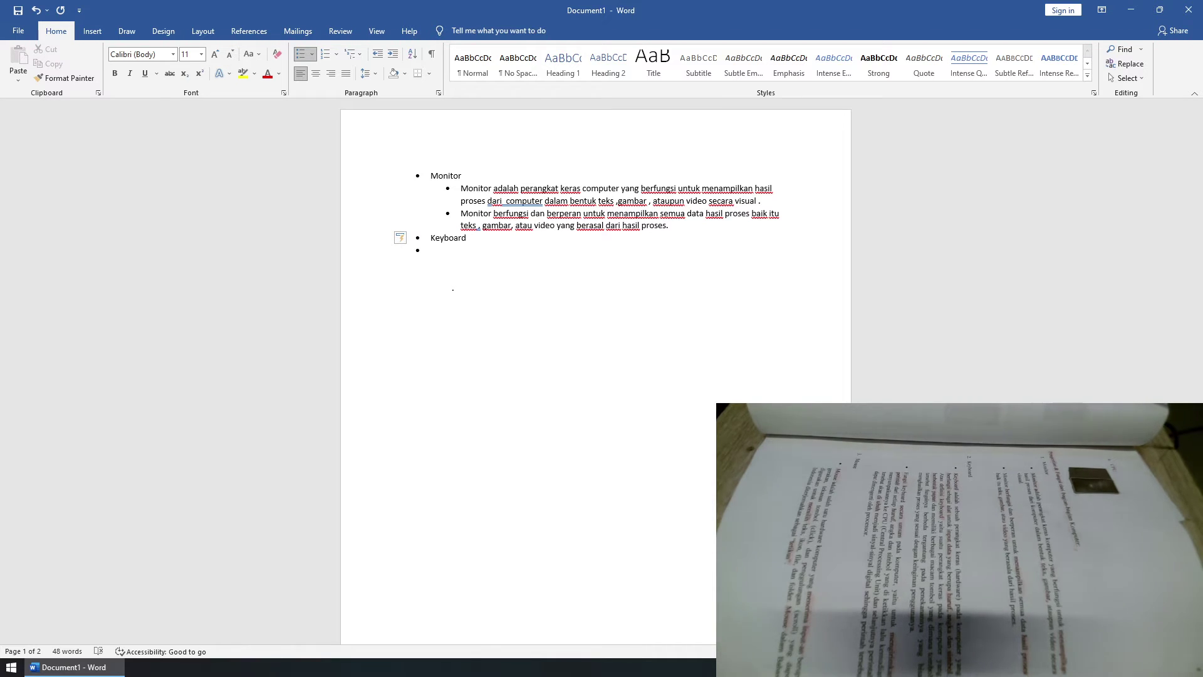
click(326, 54)
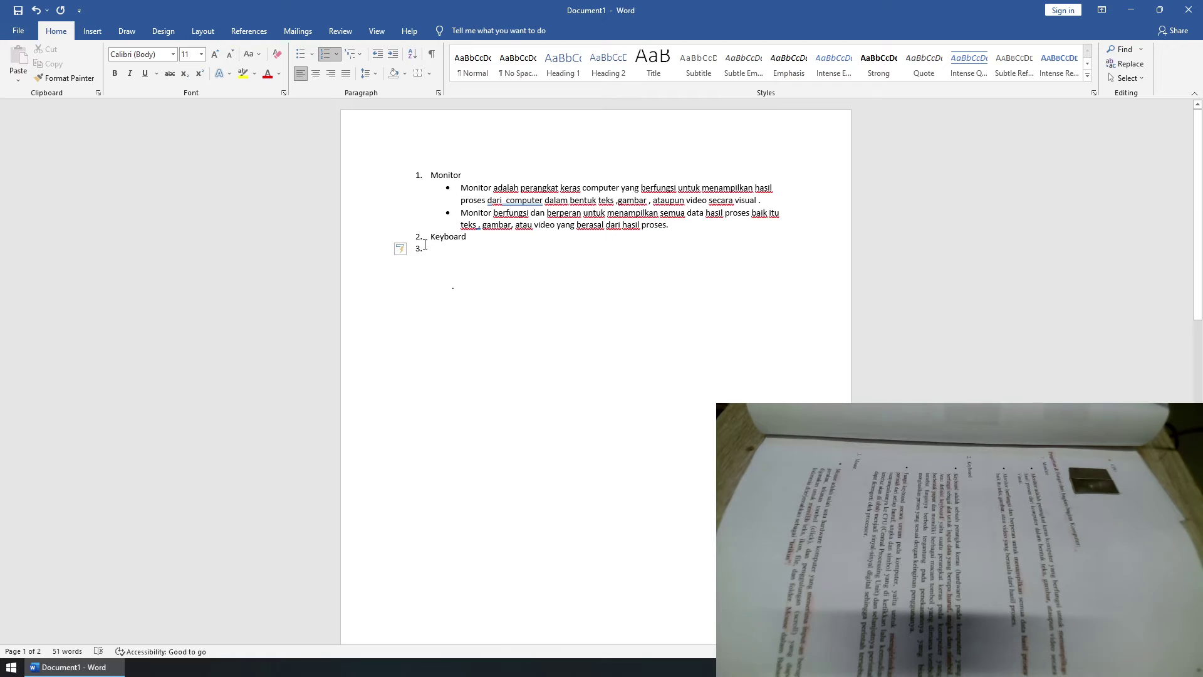
key(BackSpace)
key(BackSpace)
key(BackSpace)
key(BackSpace)
key(Return)
key(Return)
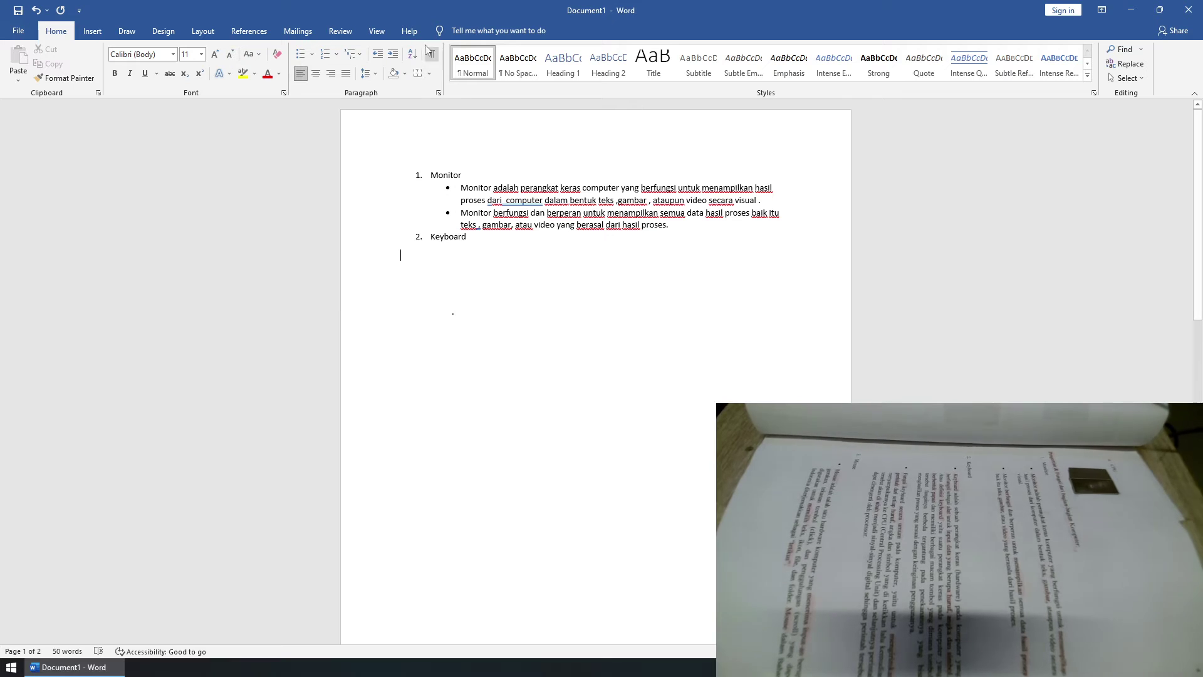
key(BackSpace)
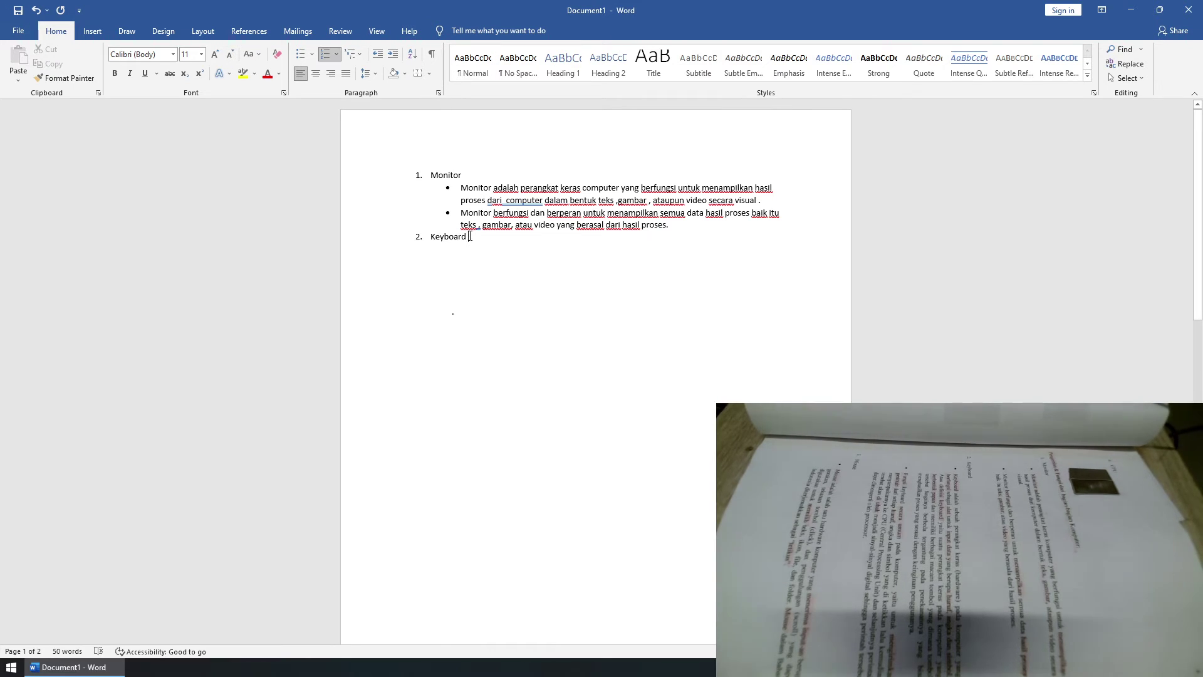
key(Return)
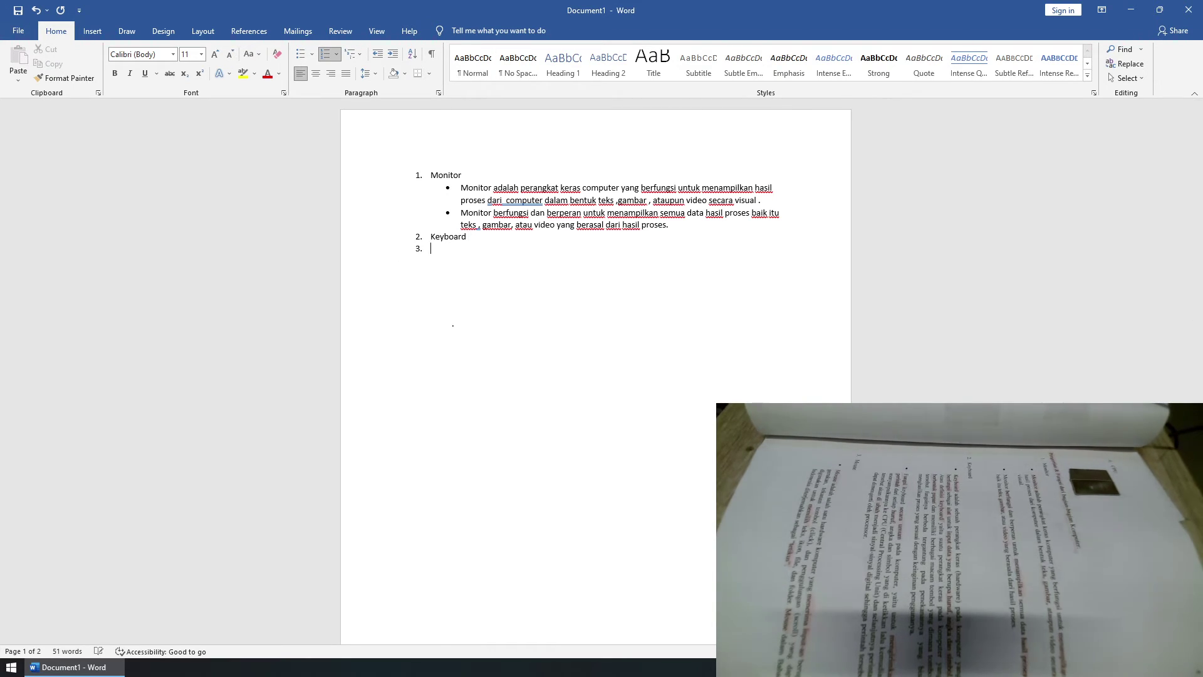
Strip the numbering and bullet from the line under Keyboard, leaving it plain and empty.
key(Return)
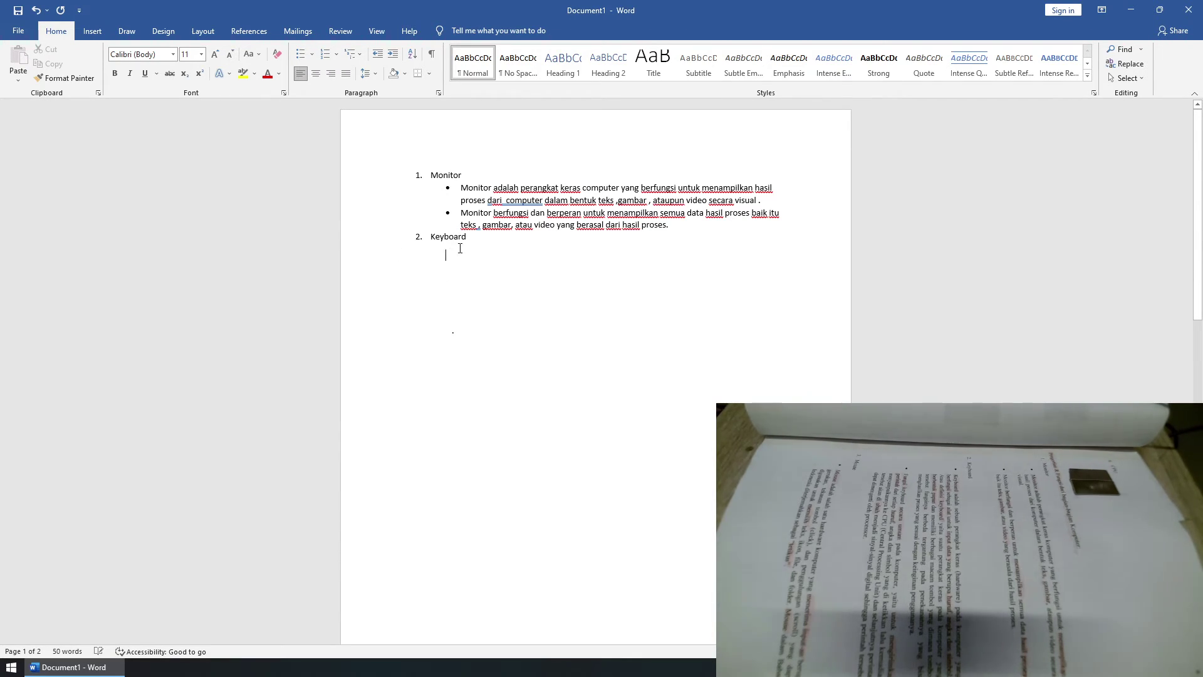
click(304, 56)
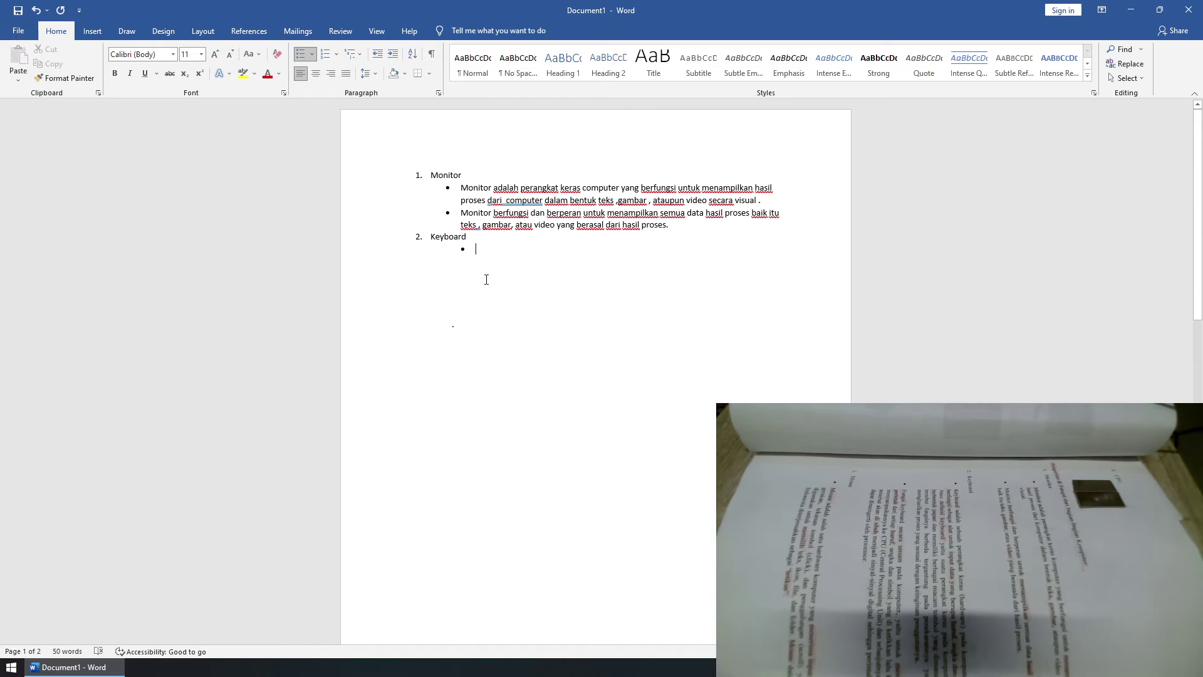
key(BackSpace)
key(BackSpace)
key(Return)
key(Return)
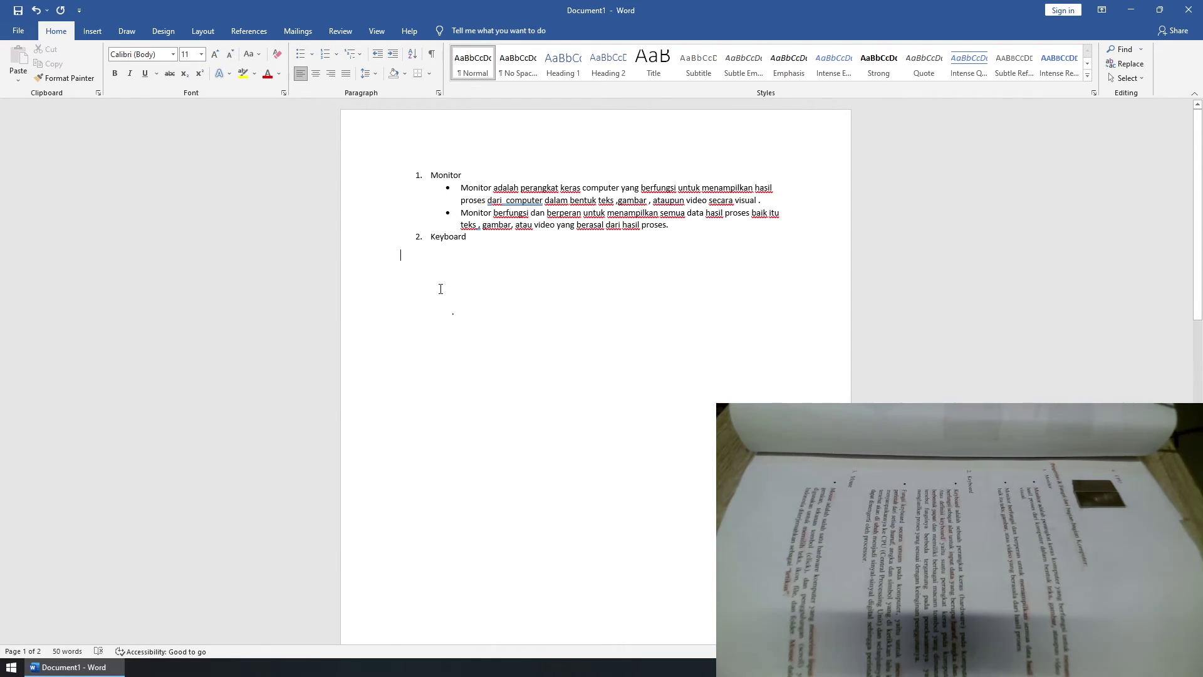
click(300, 54)
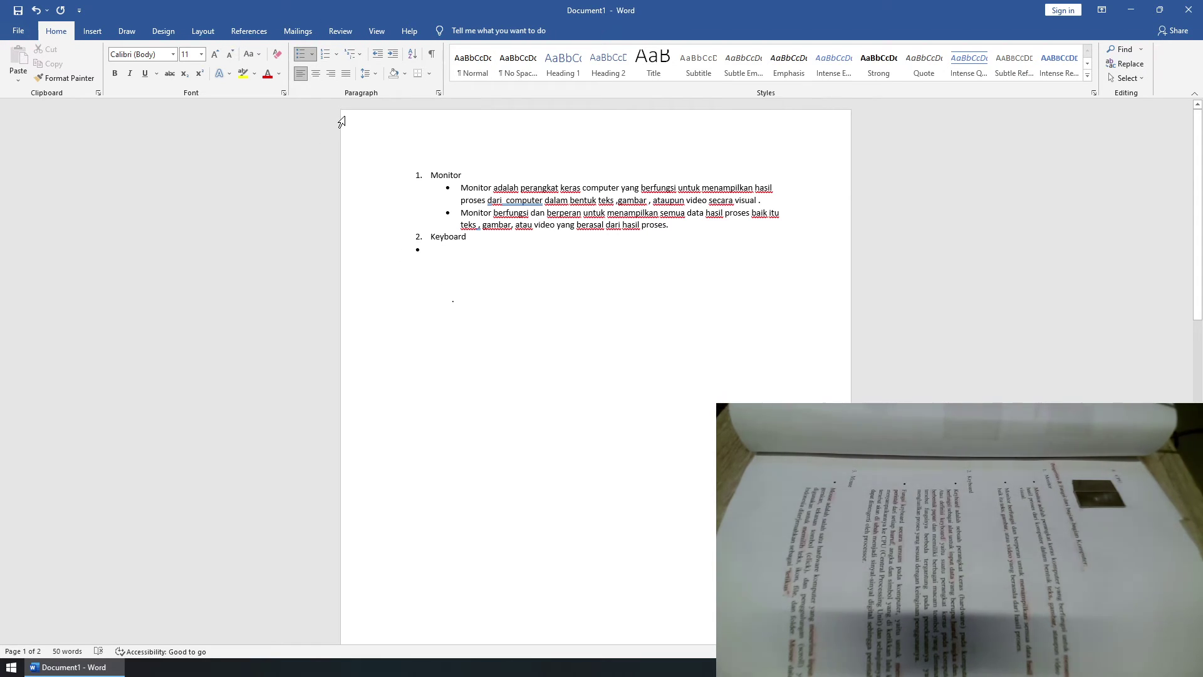
key(BackSpace)
Add a bullet under Keyboard and begin its description with 'Key'.
click(300, 54)
text(Ke)
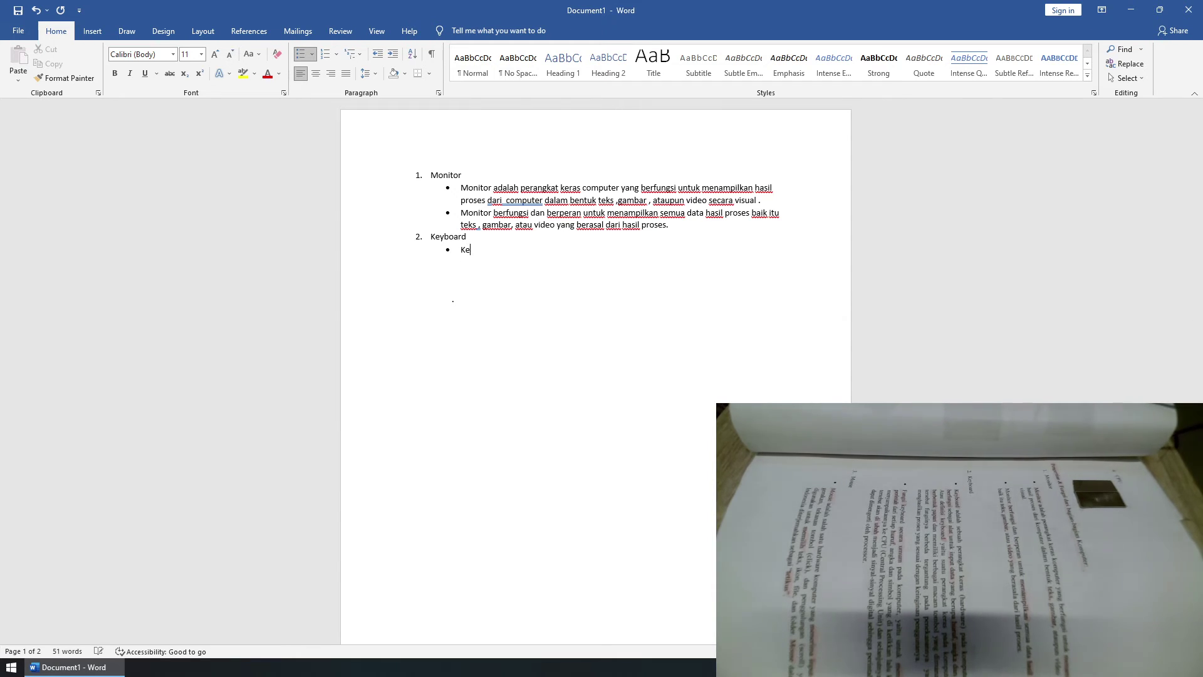
text(yboard adalah sebuah perangkat)
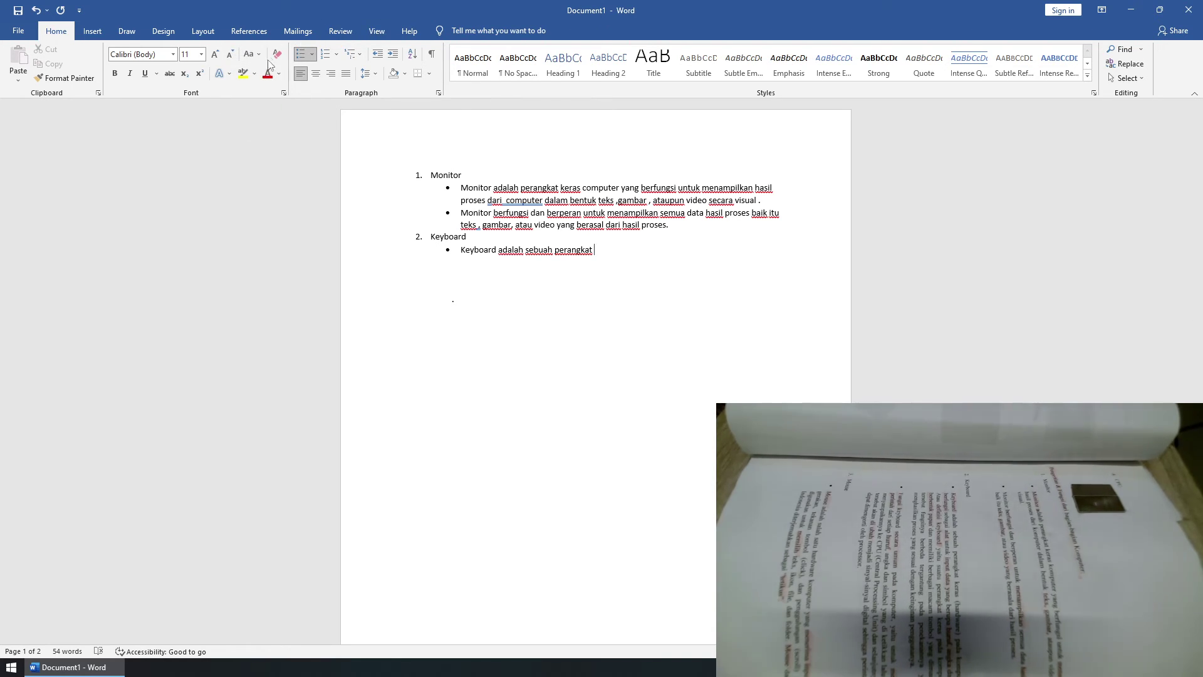
click(92, 31)
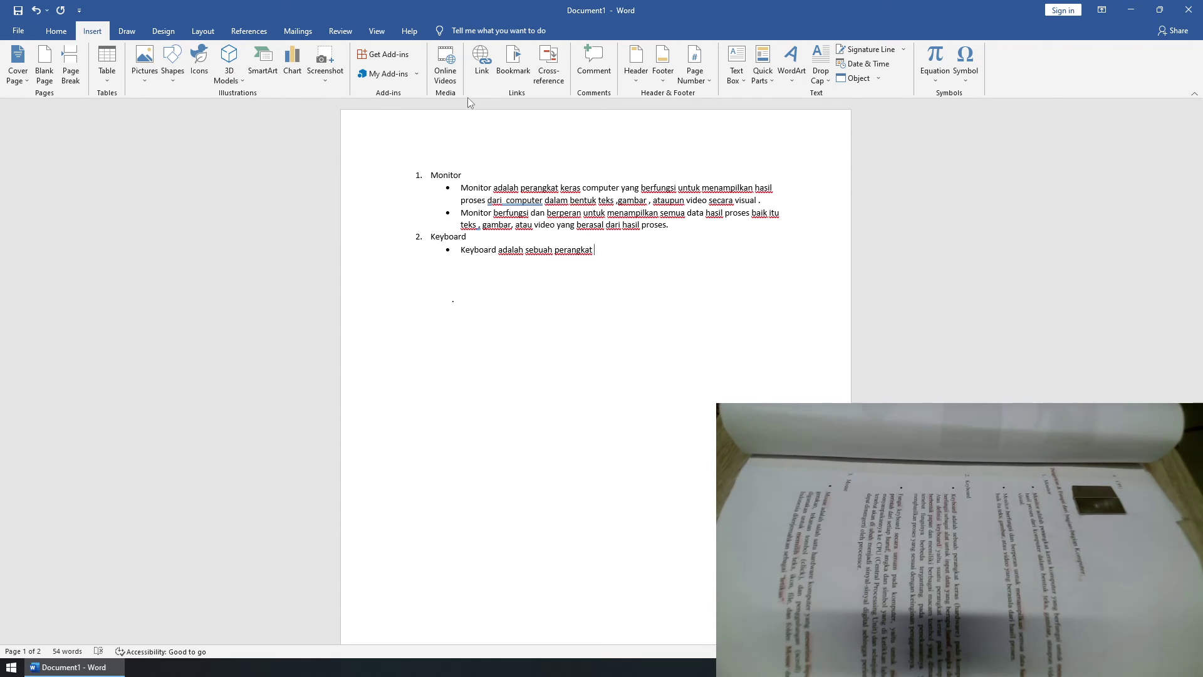
Look through the Draw, Design, Layout and References ribbons, ending on the Draw pens.
click(133, 32)
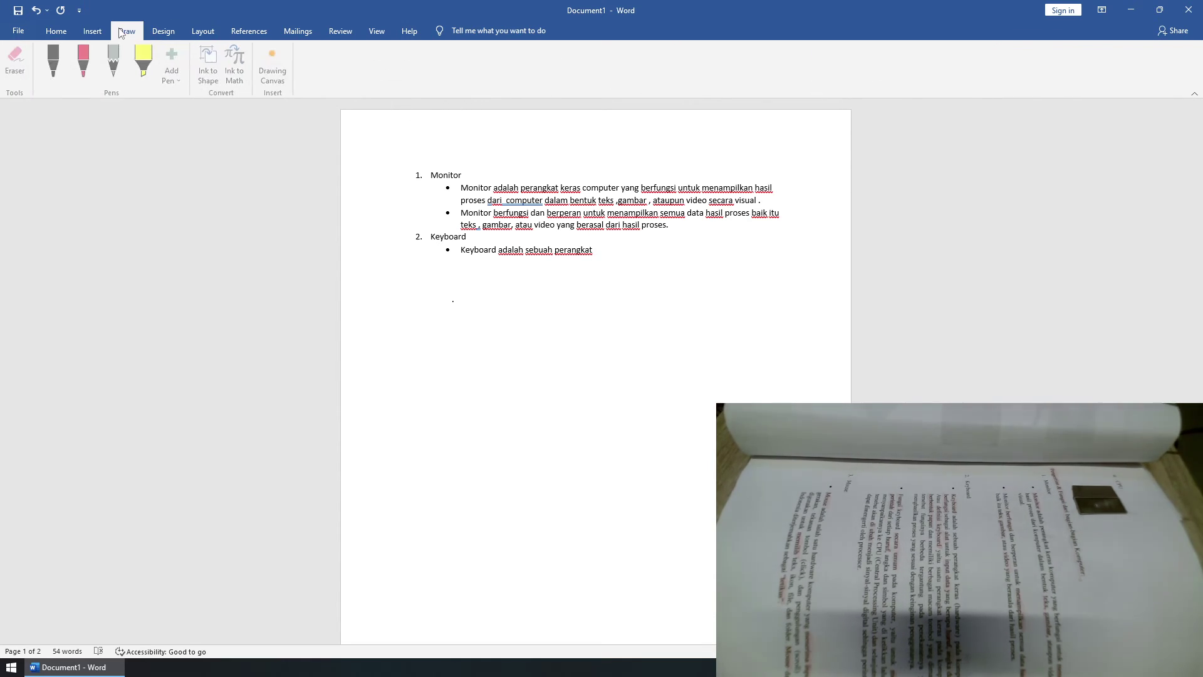
click(163, 31)
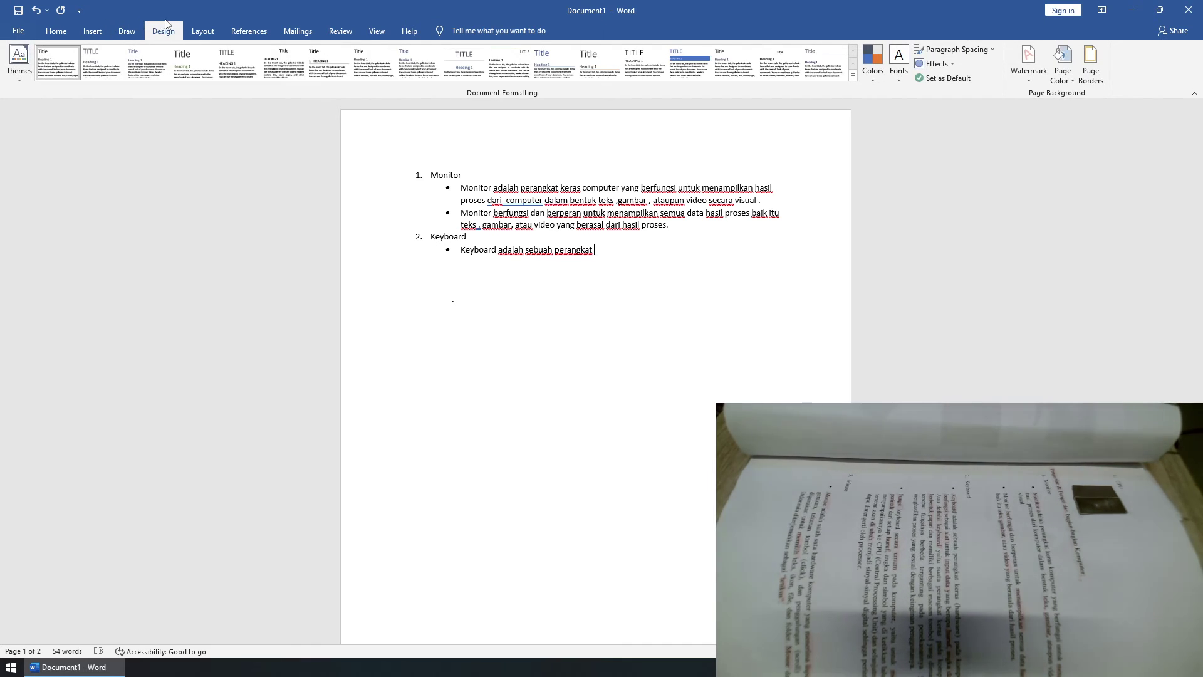
click(202, 33)
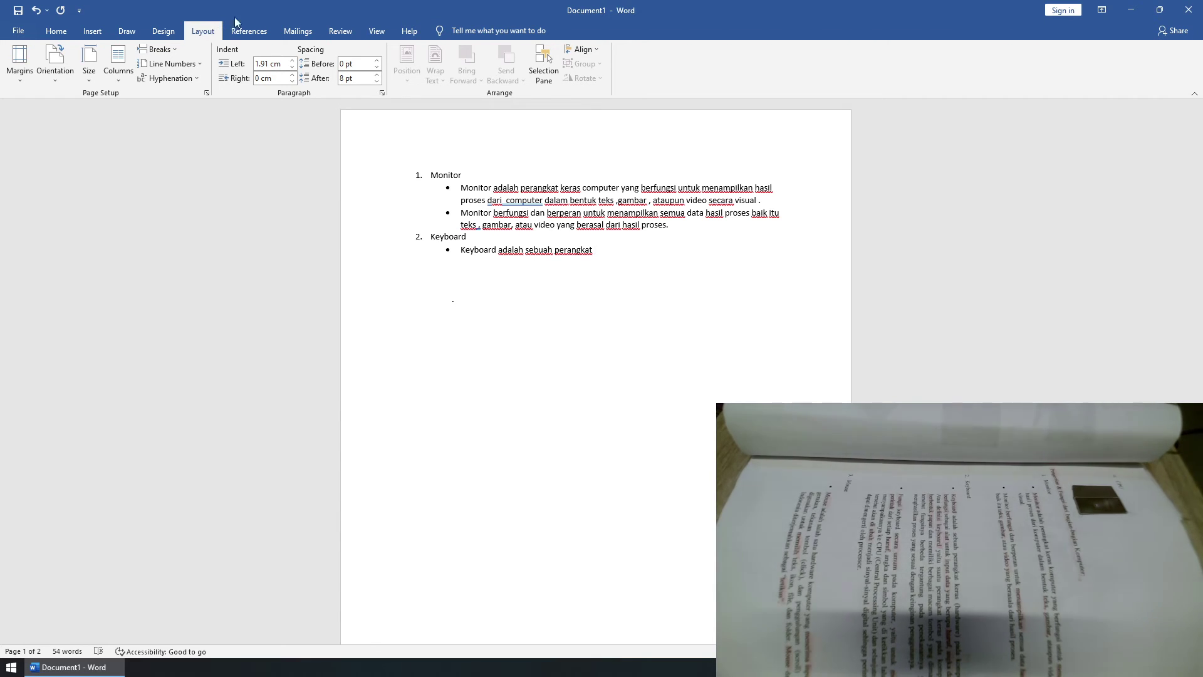
click(258, 33)
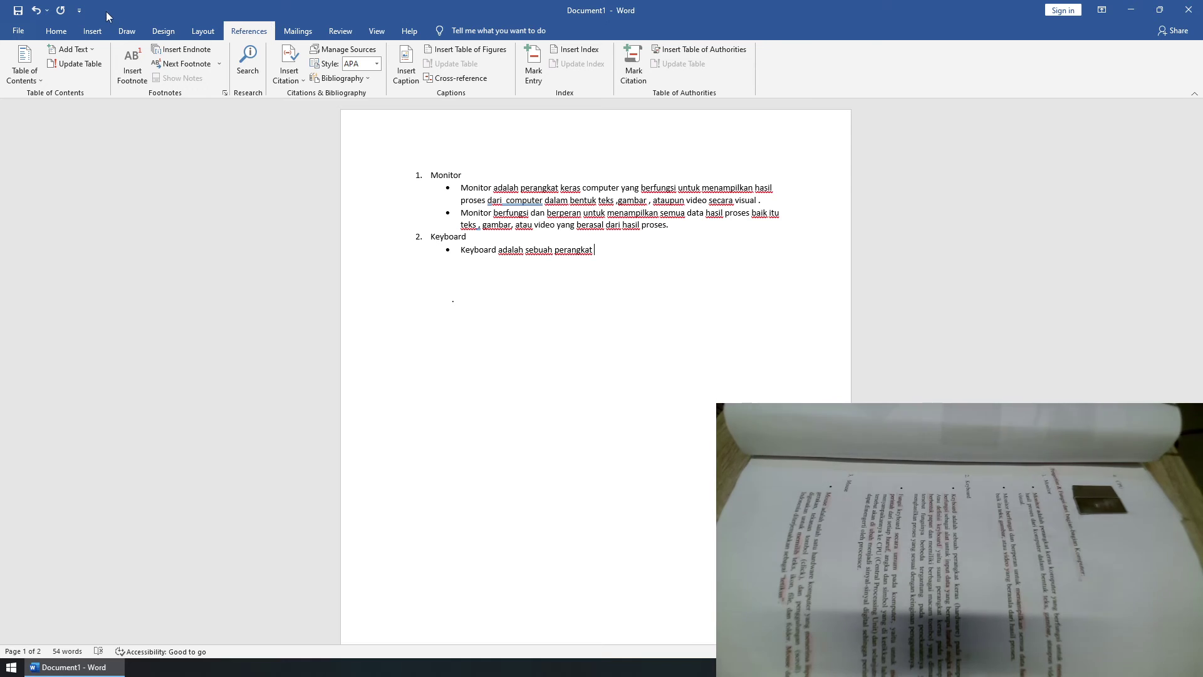
click(117, 32)
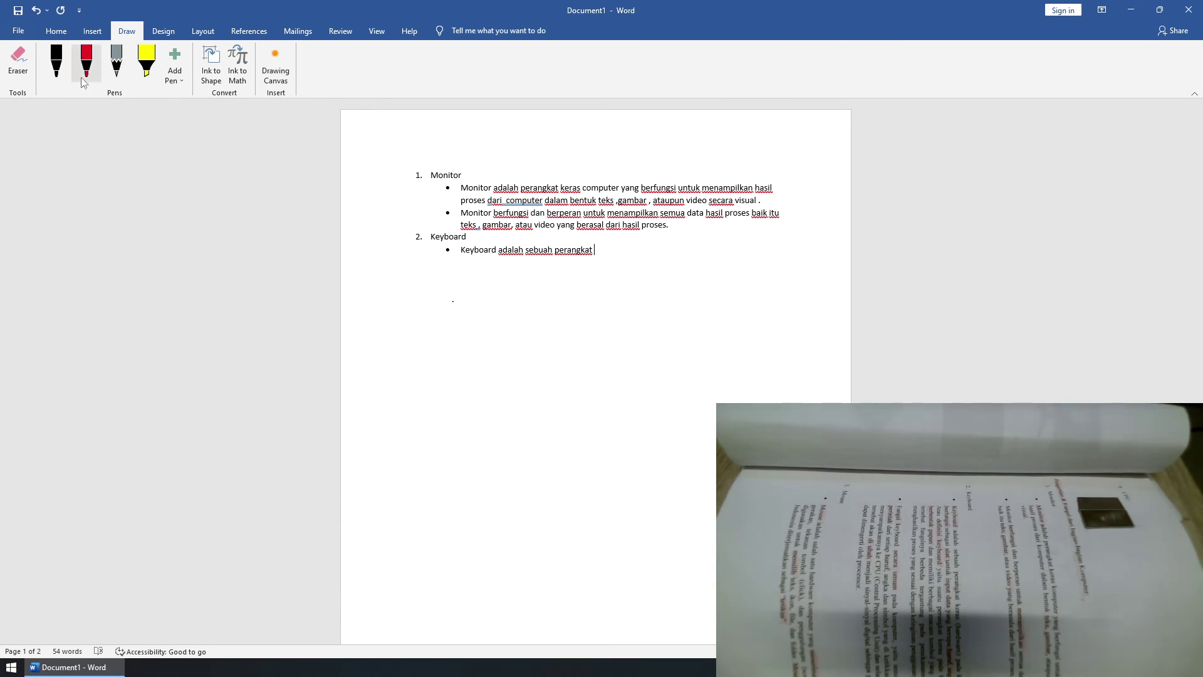
Test a pencil sketch, erase it, then insert a drawing canvas and move it under Monitor.
click(117, 61)
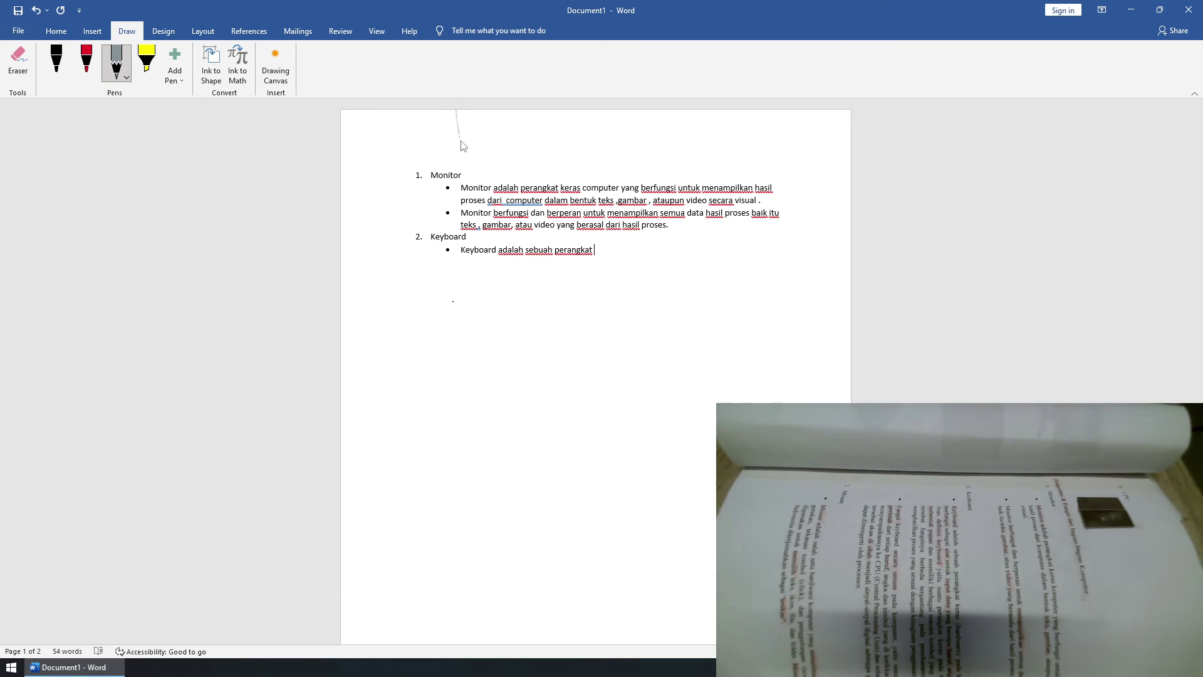
drag(462, 156, 511, 158)
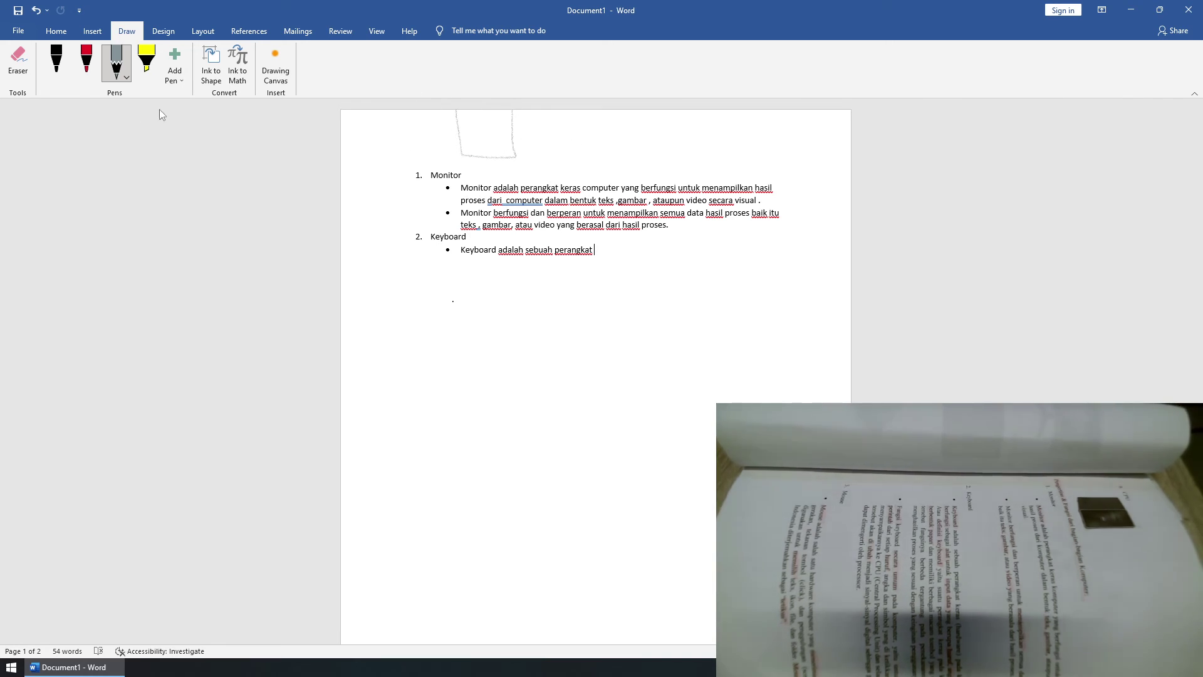
click(17, 61)
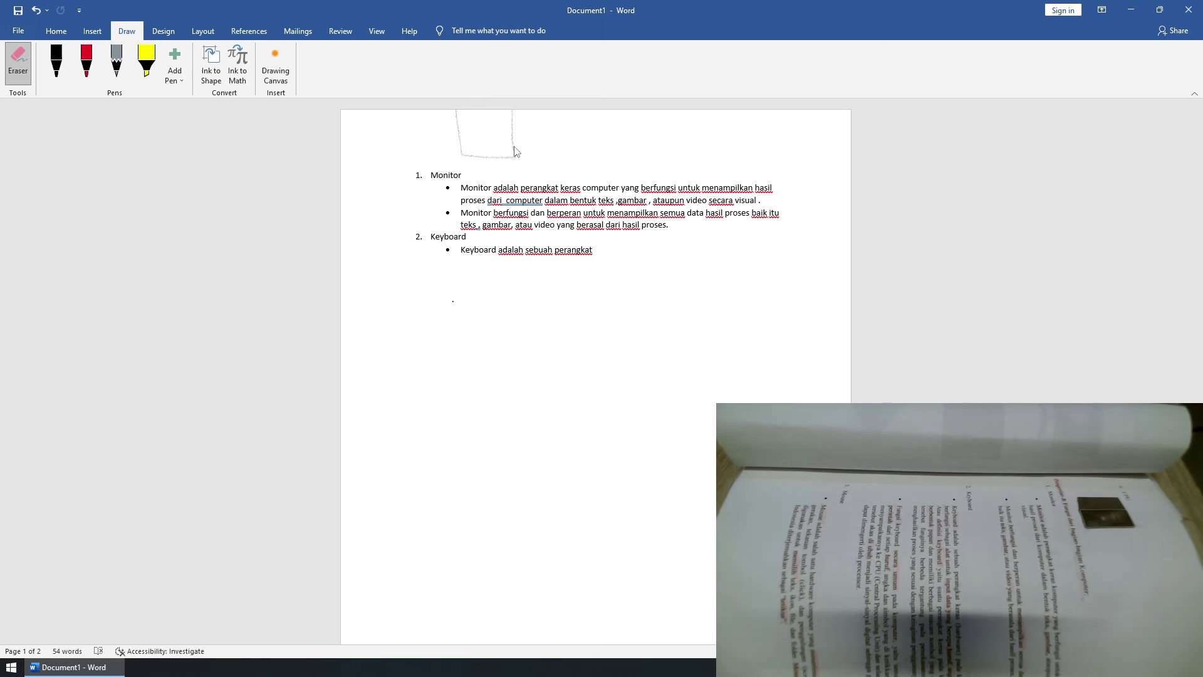
drag(515, 151, 457, 156)
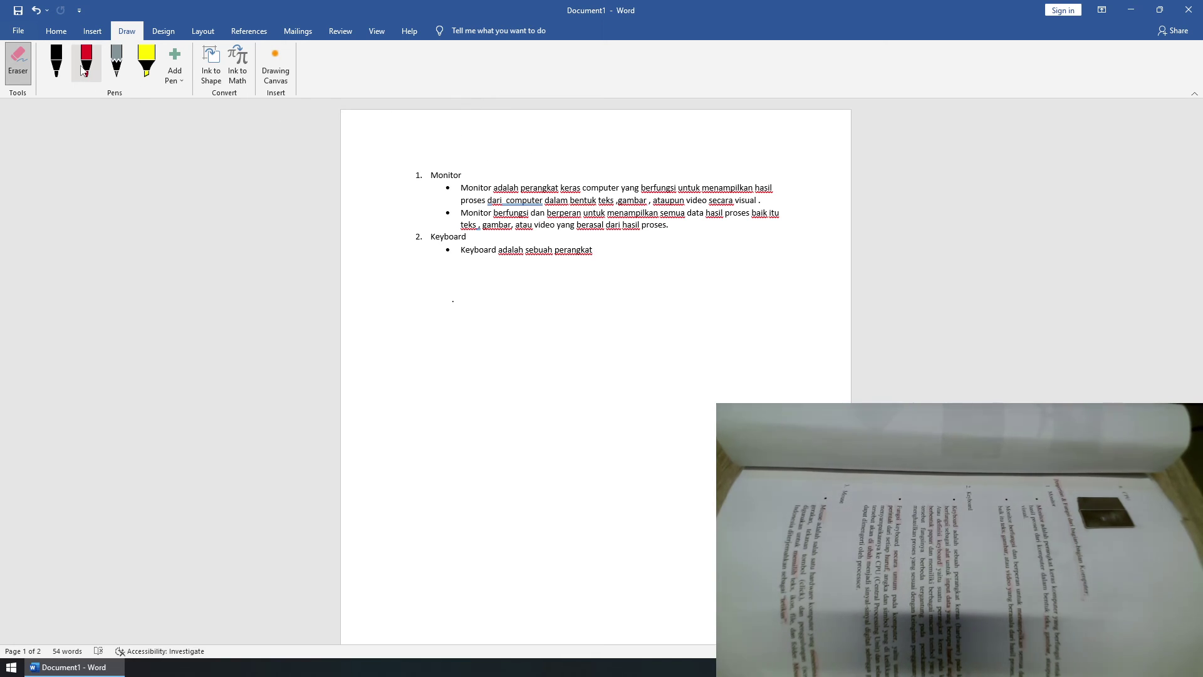
click(123, 67)
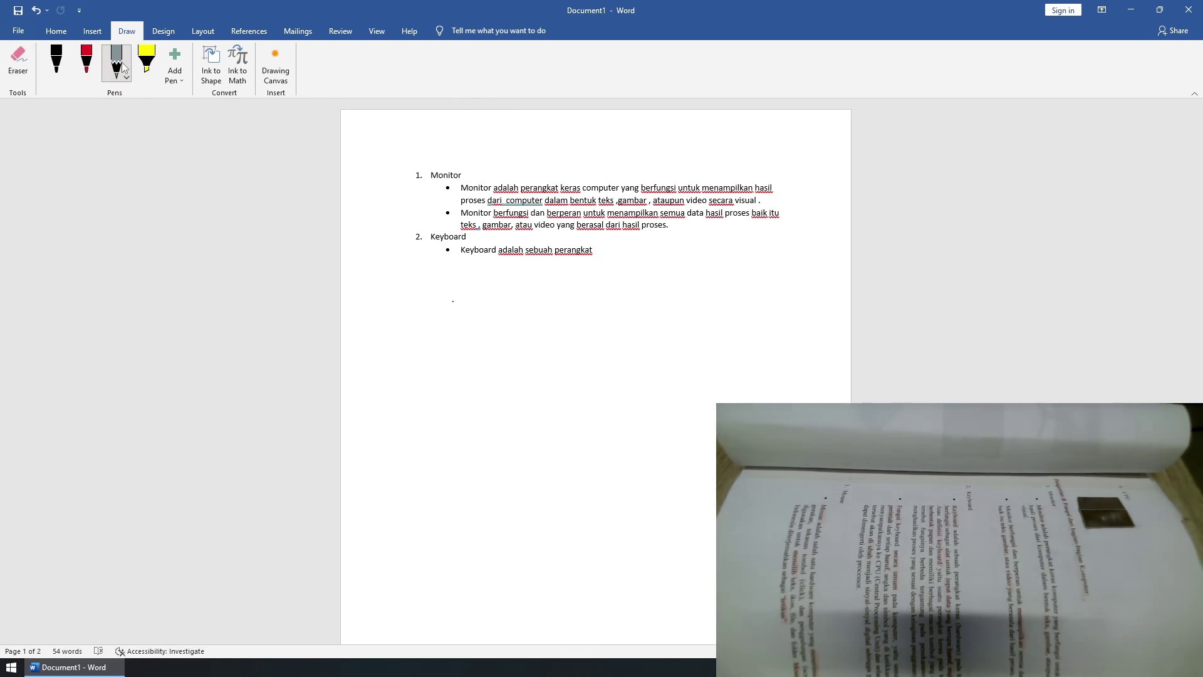
click(272, 61)
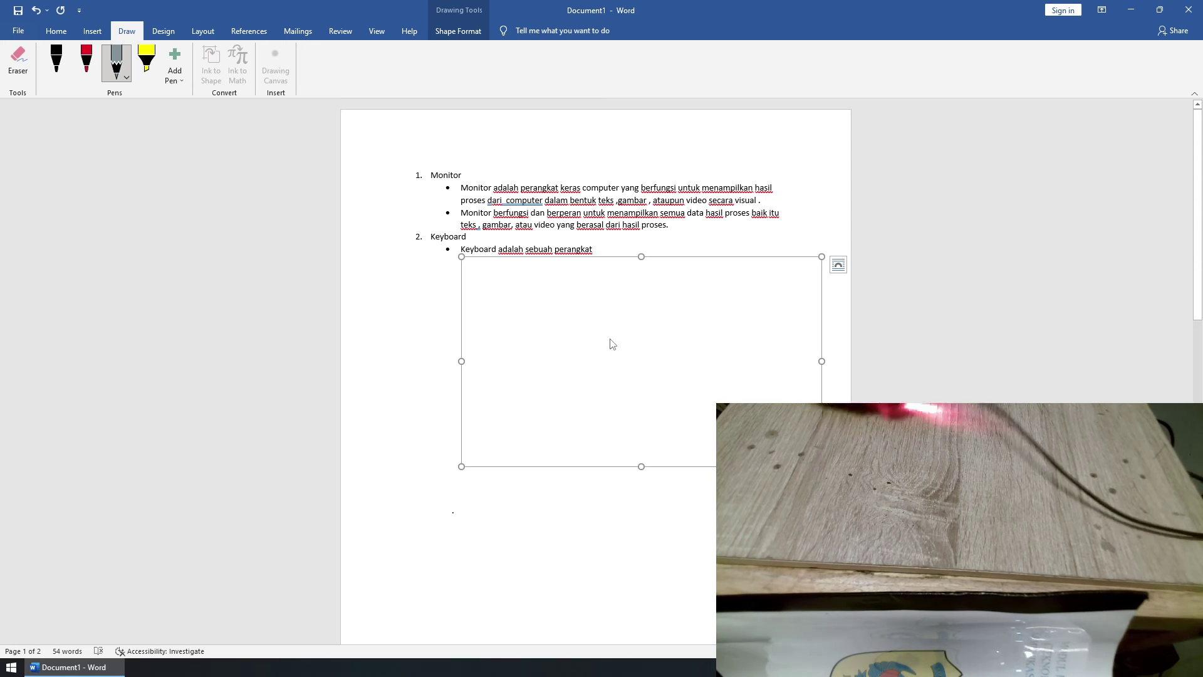
drag(696, 265, 720, 134)
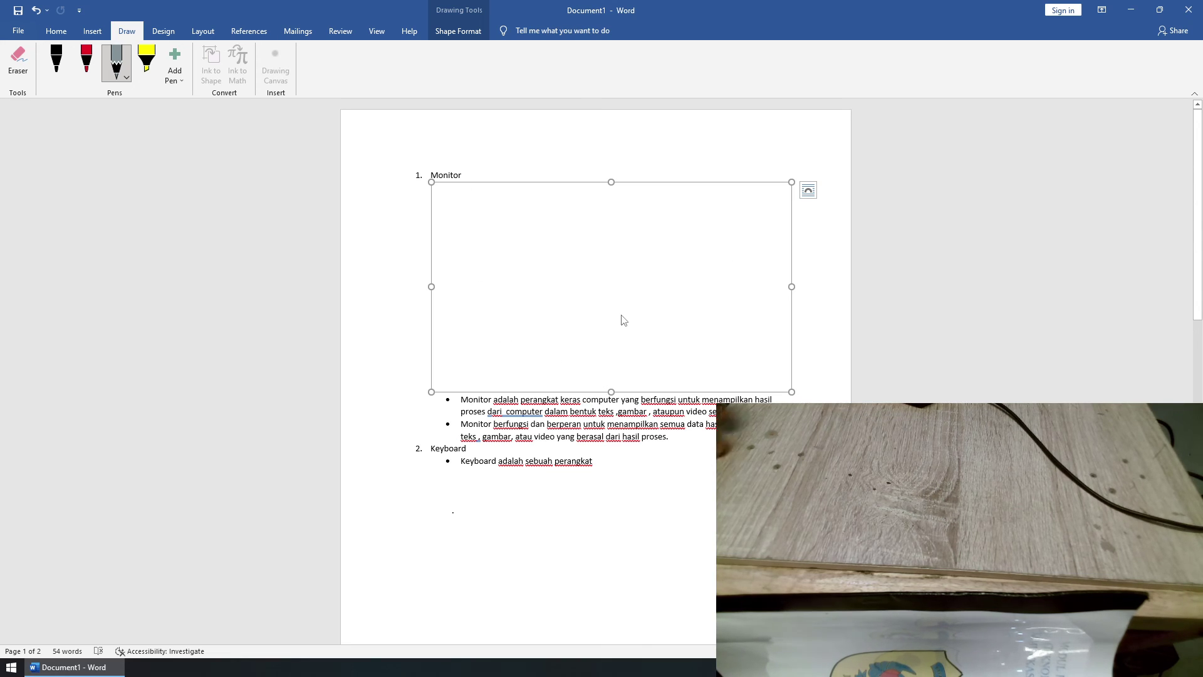
Delete the empty drawing canvas from the document.
click(874, 384)
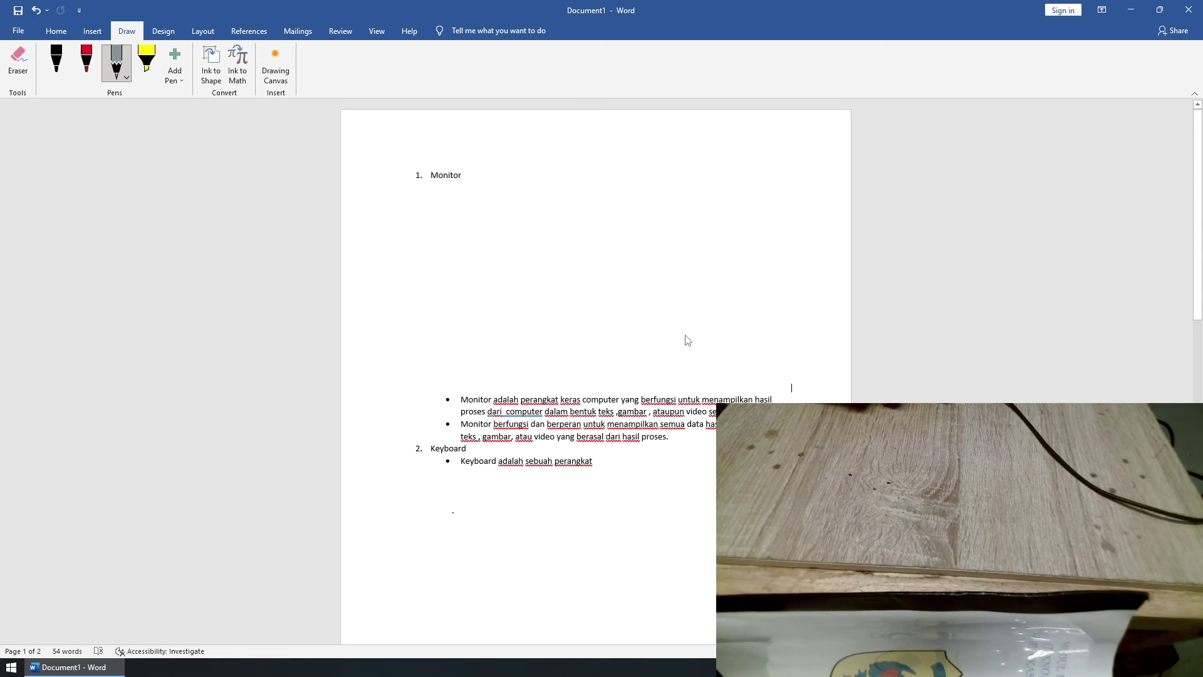
click(685, 339)
key(Delete)
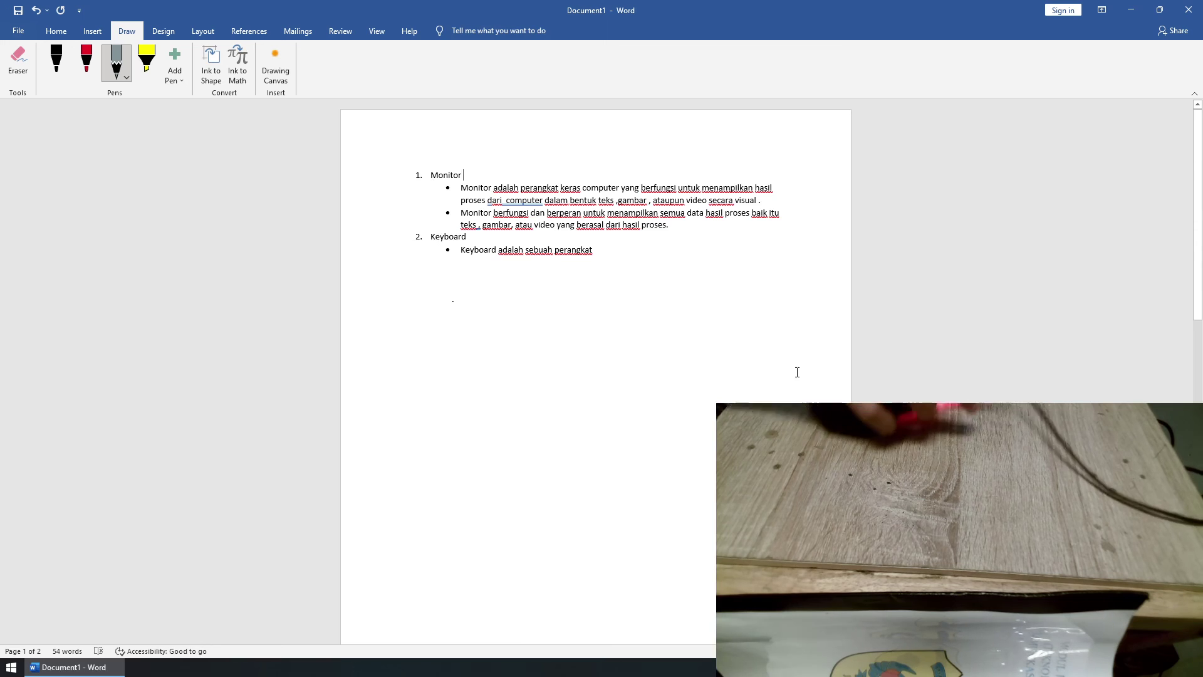
Add a blank line above item 1, 'Monitor'.
click(426, 150)
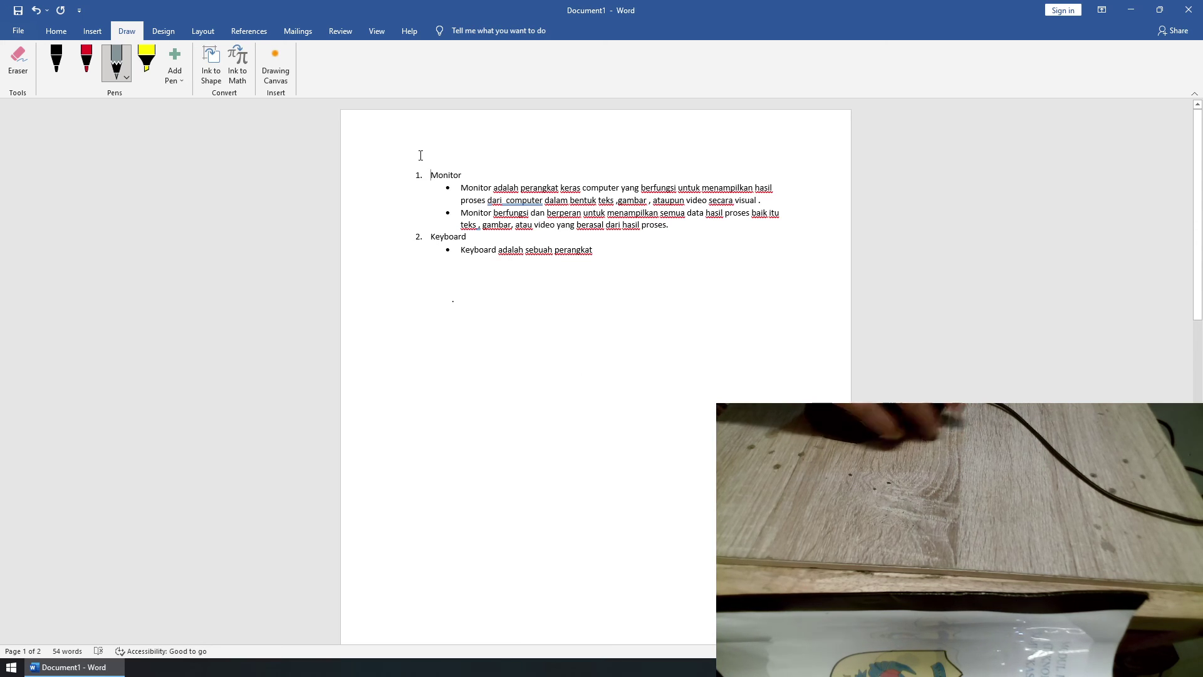
key(Return)
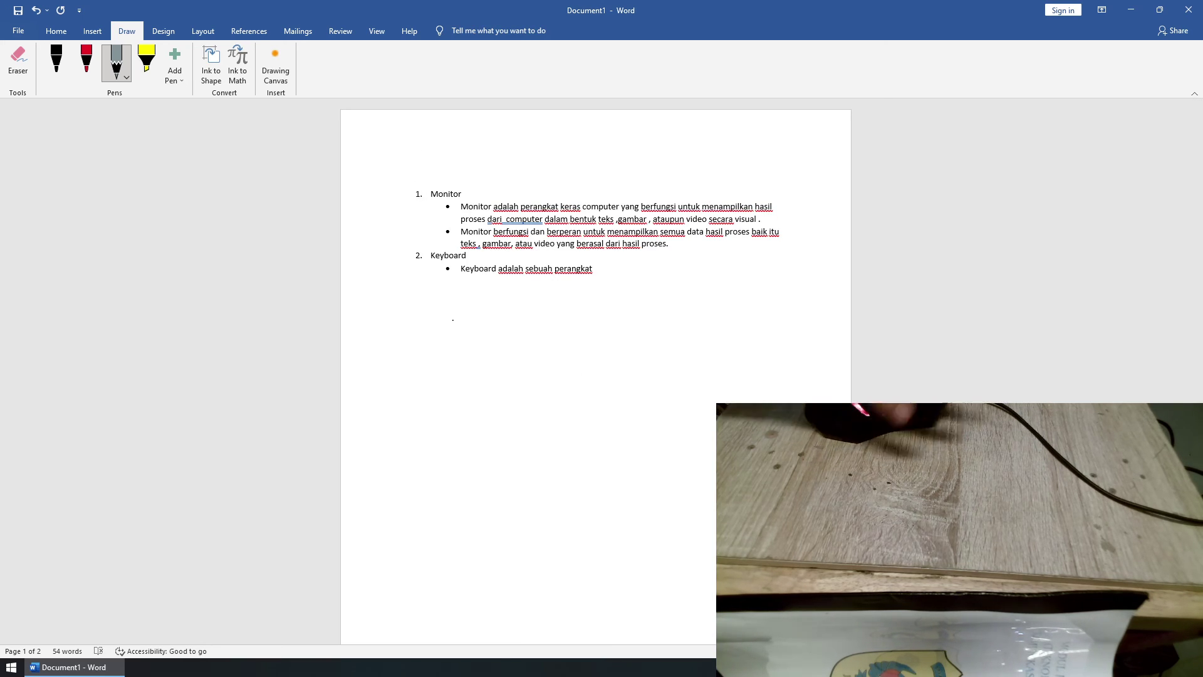
click(92, 31)
click(145, 62)
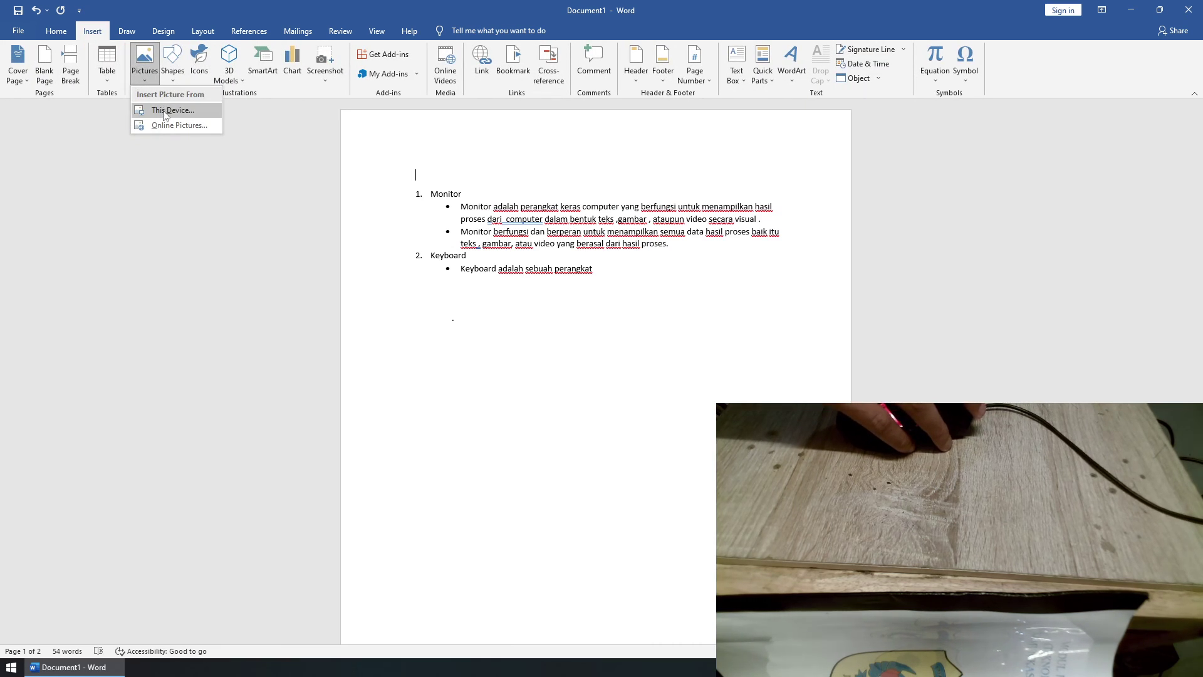
Insert the 'pc' picture from the Downloads folder above the Monitor item.
click(165, 111)
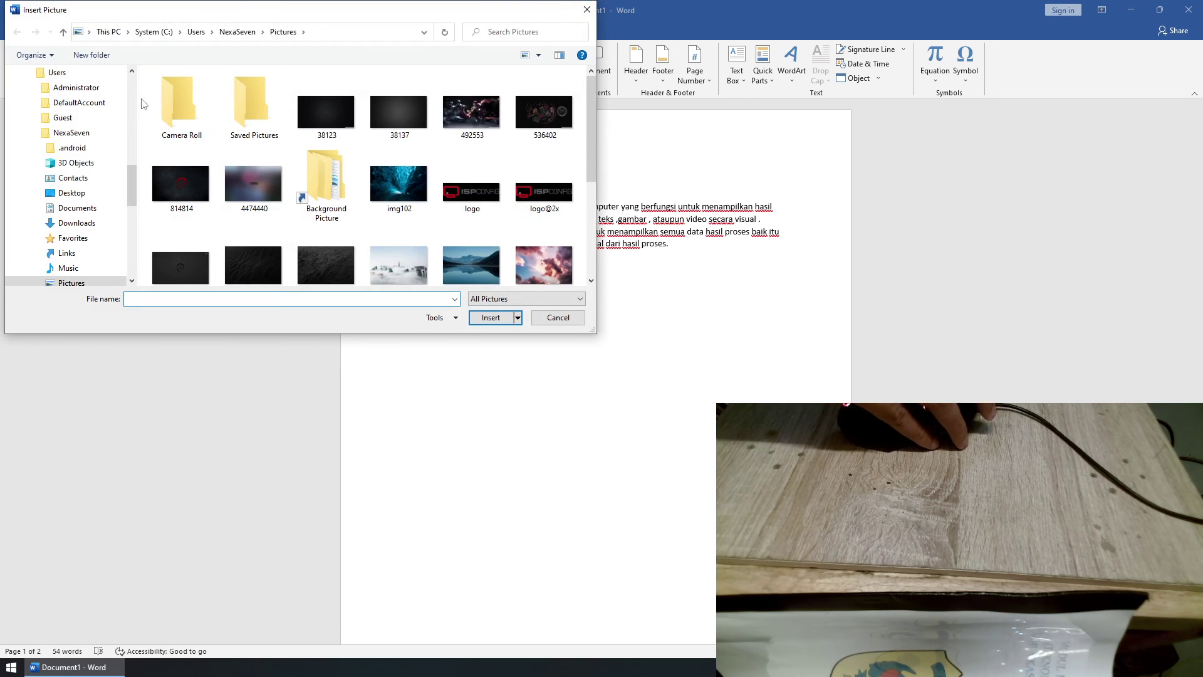
click(32, 132)
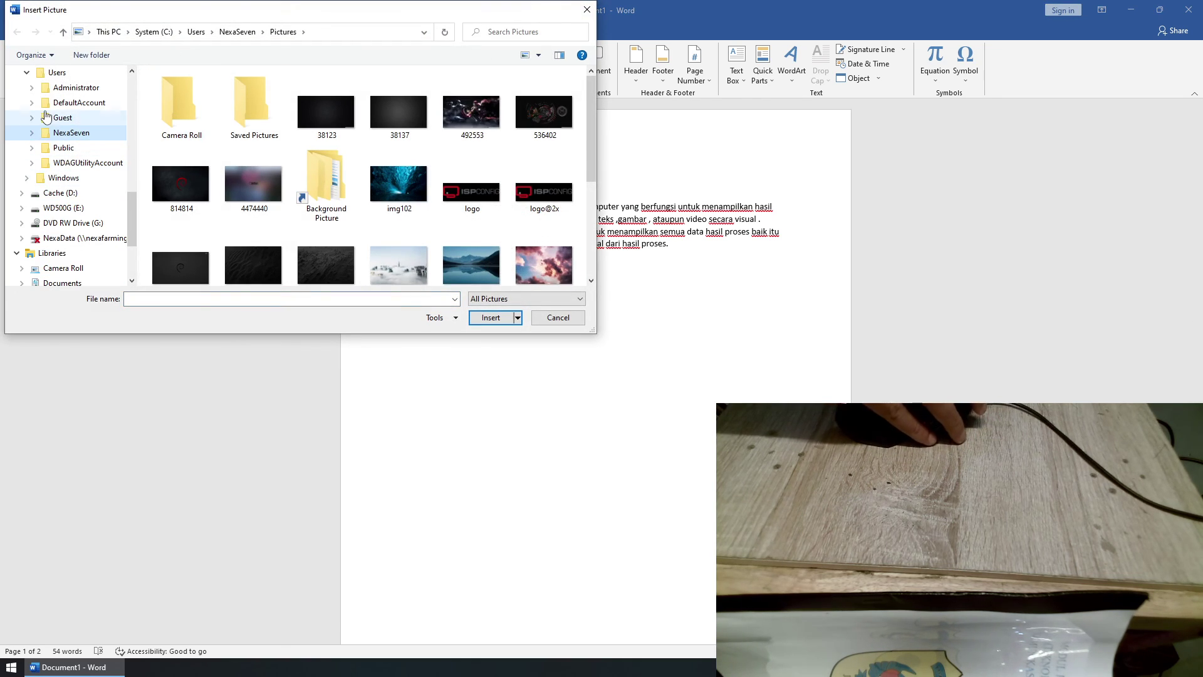
click(131, 89)
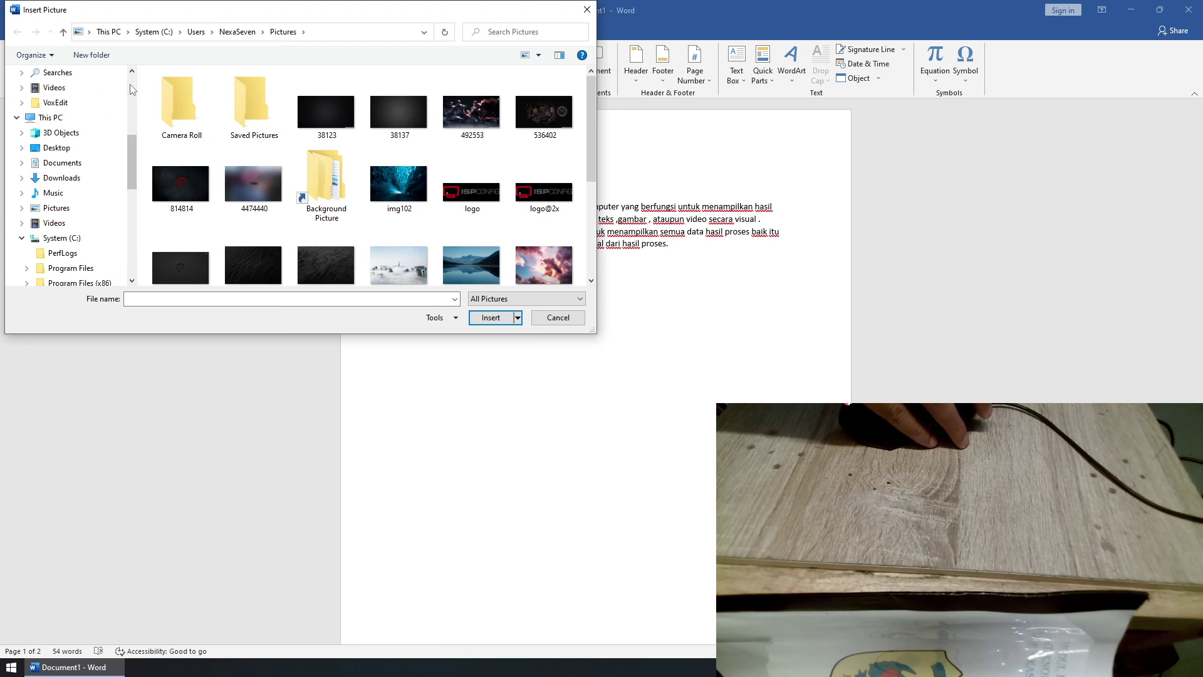
click(131, 89)
click(62, 182)
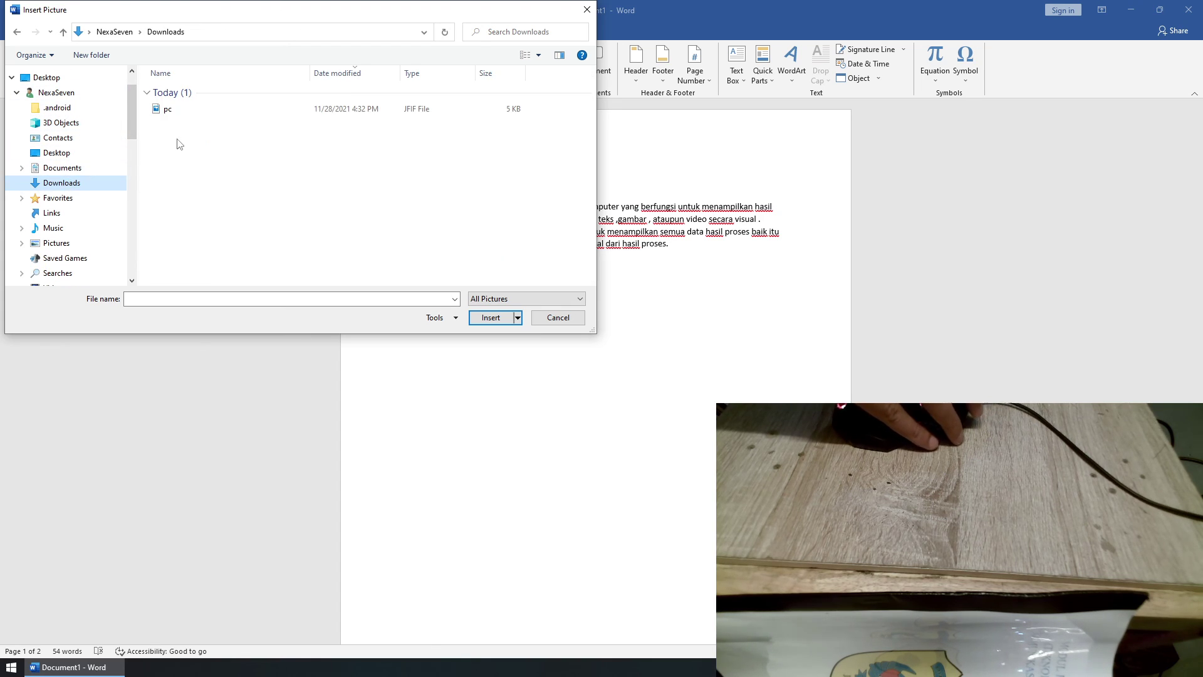
click(168, 109)
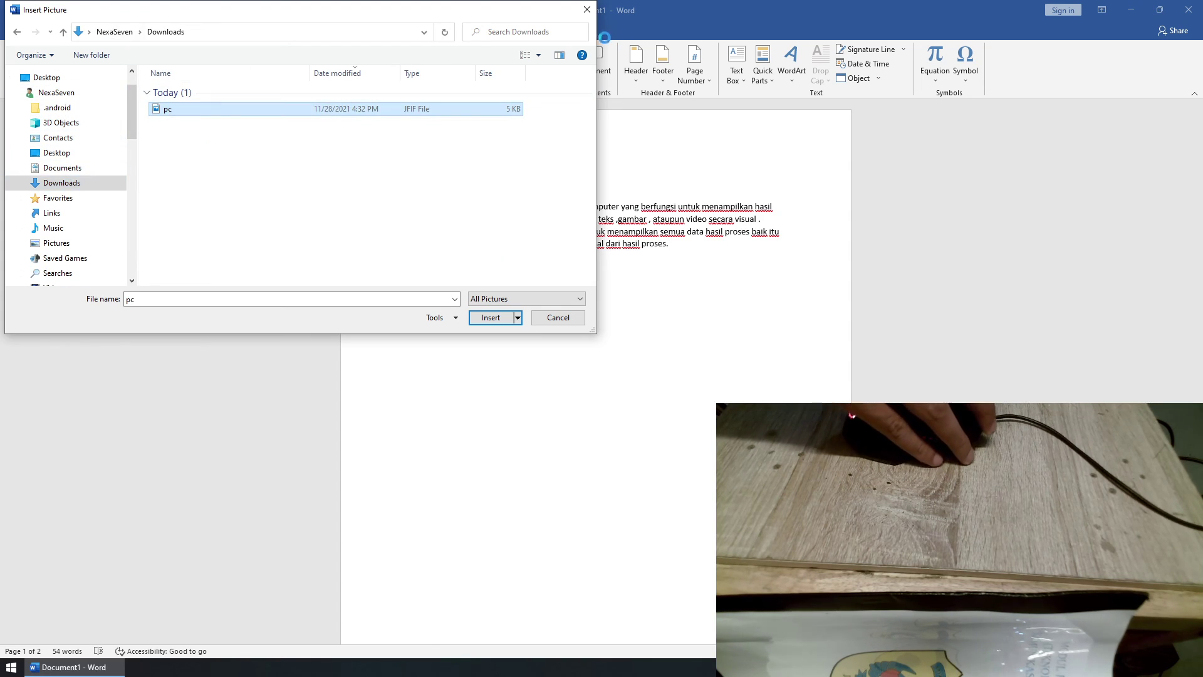
click(538, 54)
click(567, 41)
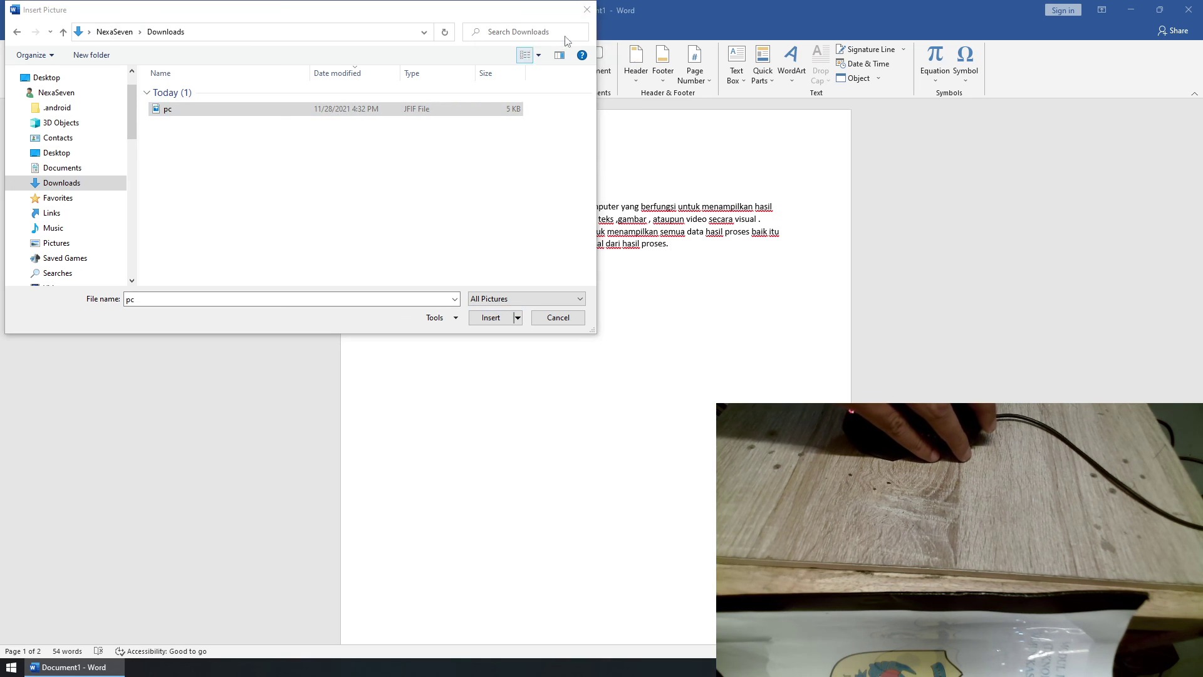
double_click(167, 149)
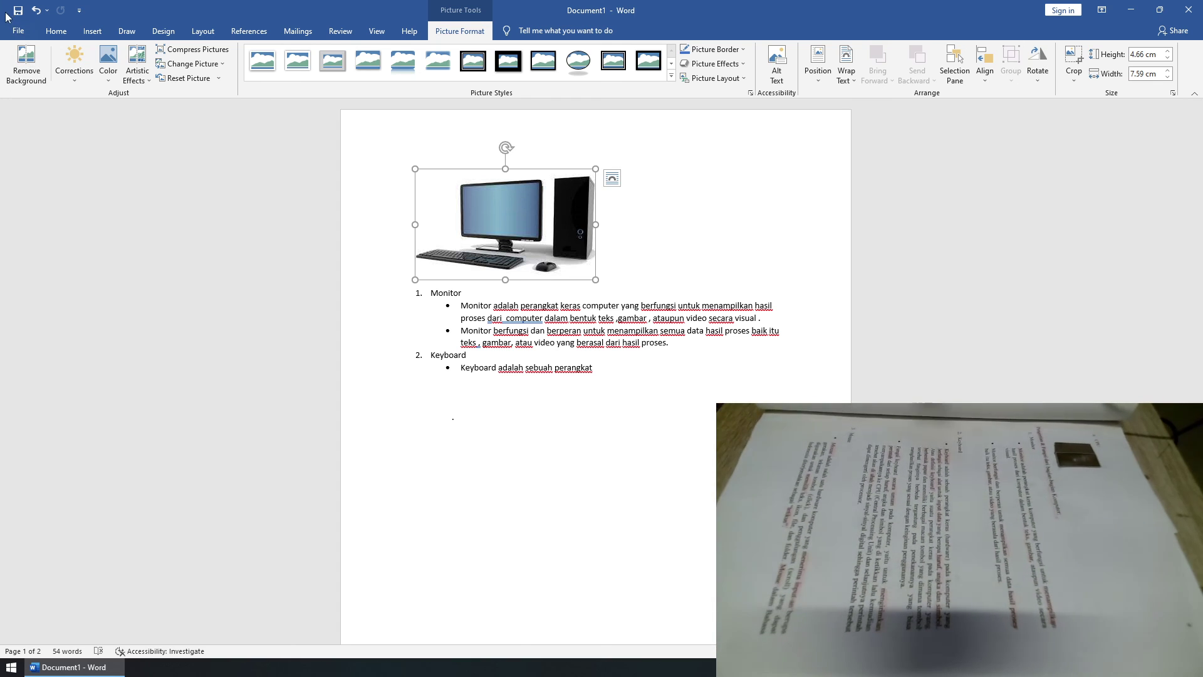
Open the Save As dialog on the Documents folder with the proposed name 'Monitor'.
click(18, 30)
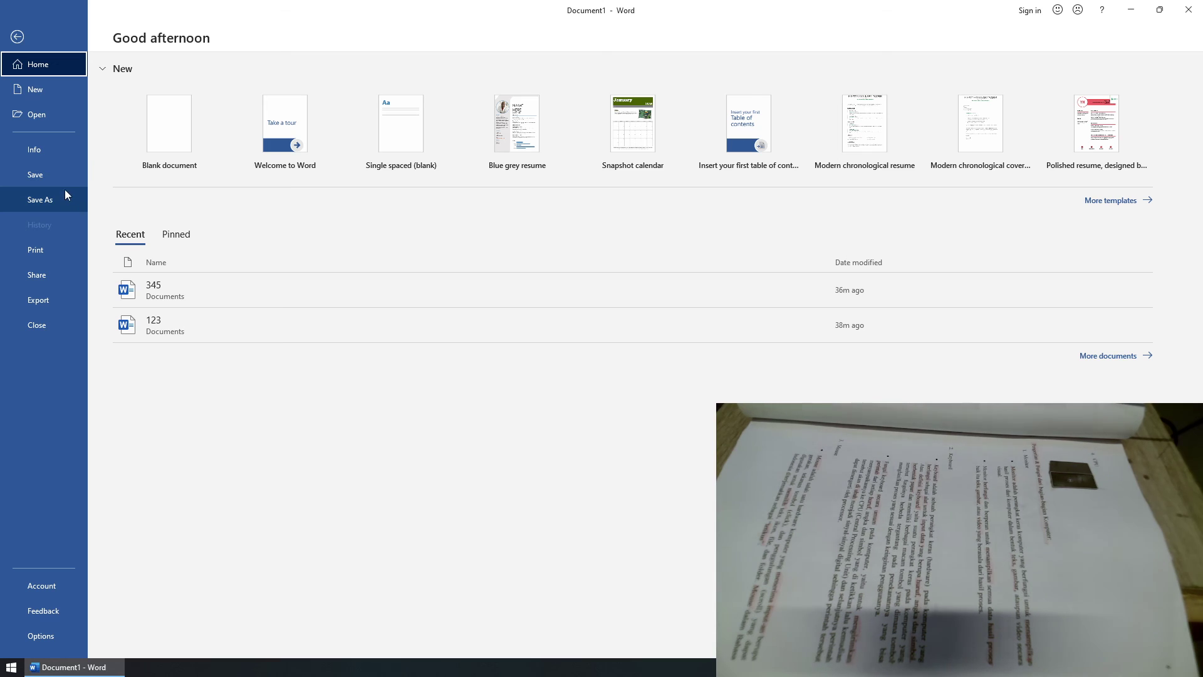
click(70, 190)
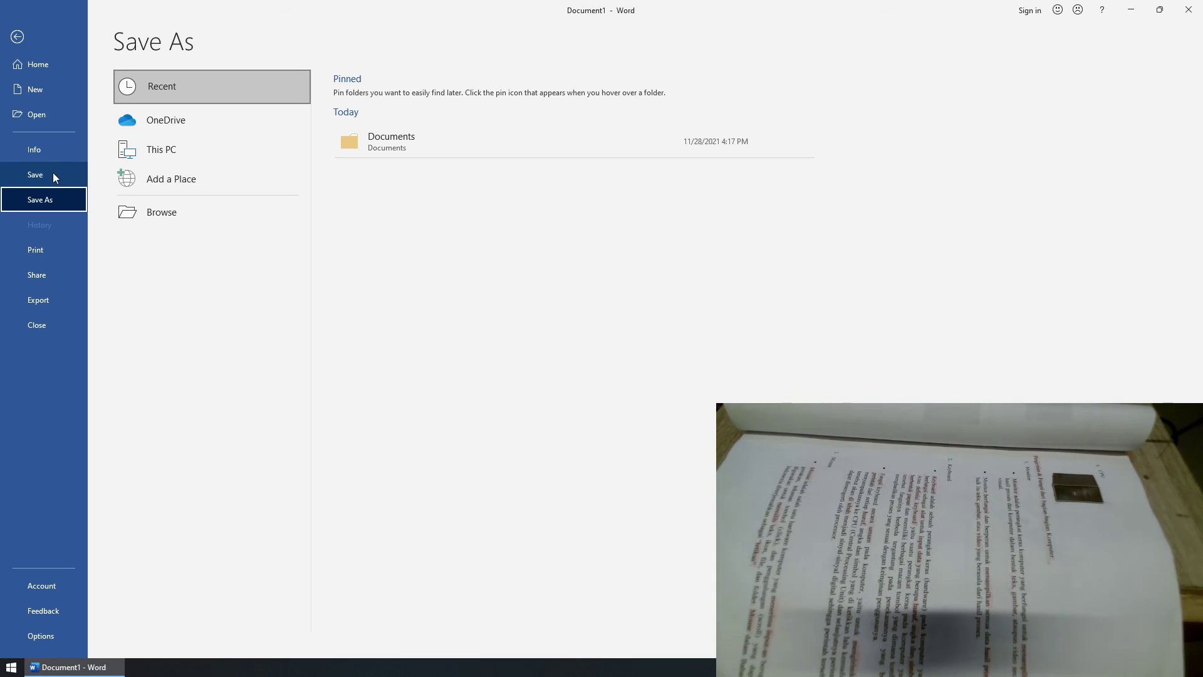
click(401, 140)
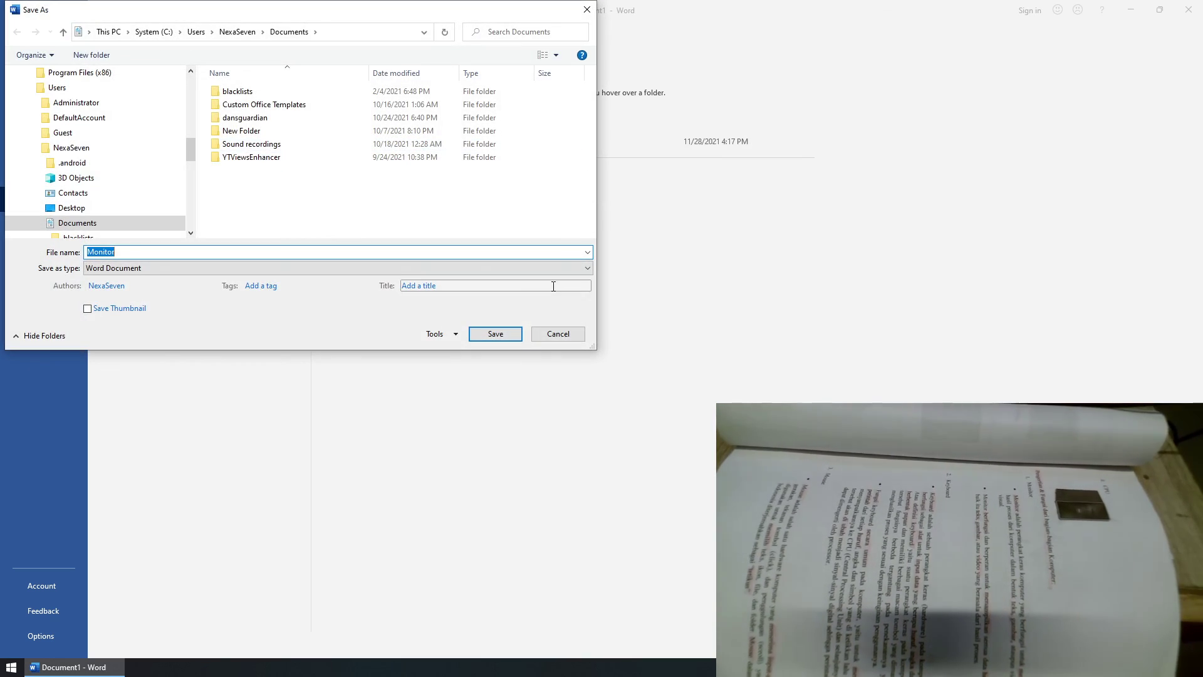
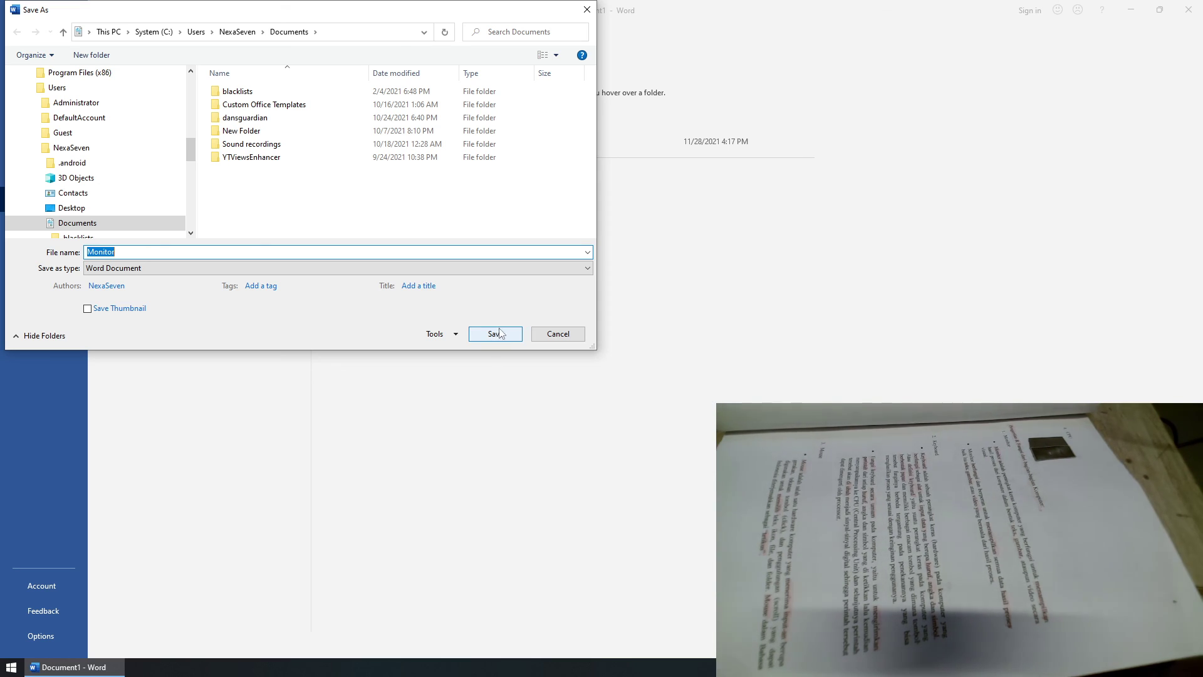
Confirm saving the document as 'Monitor' in the Documents folder.
click(499, 335)
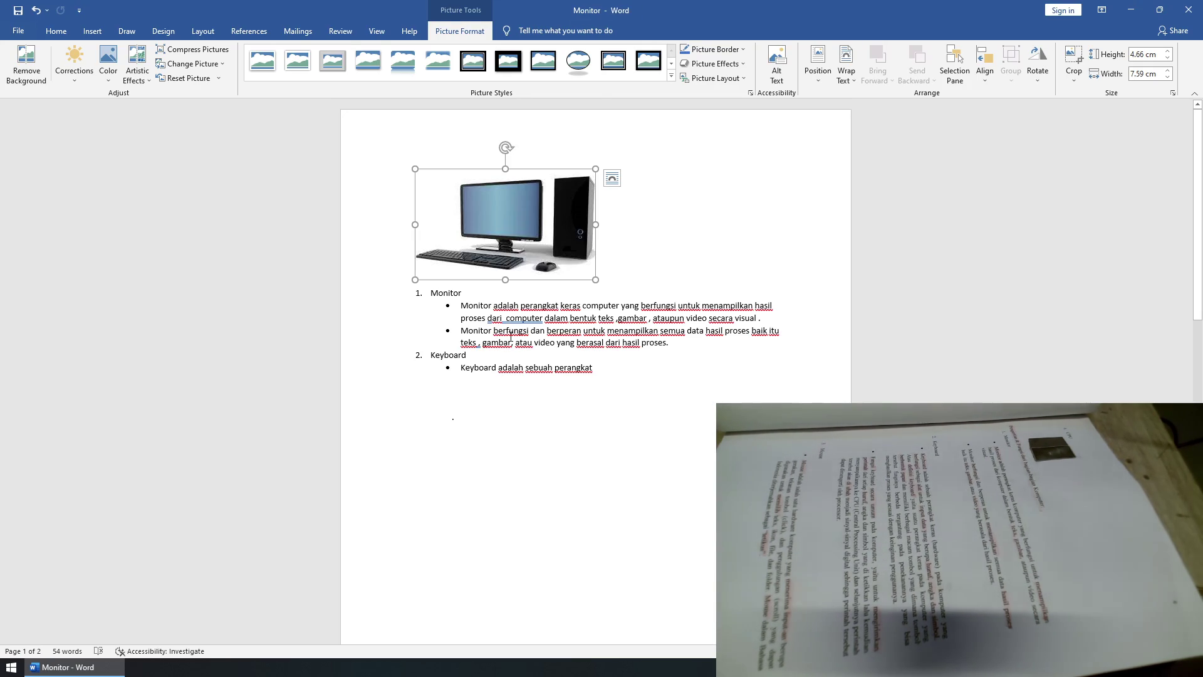